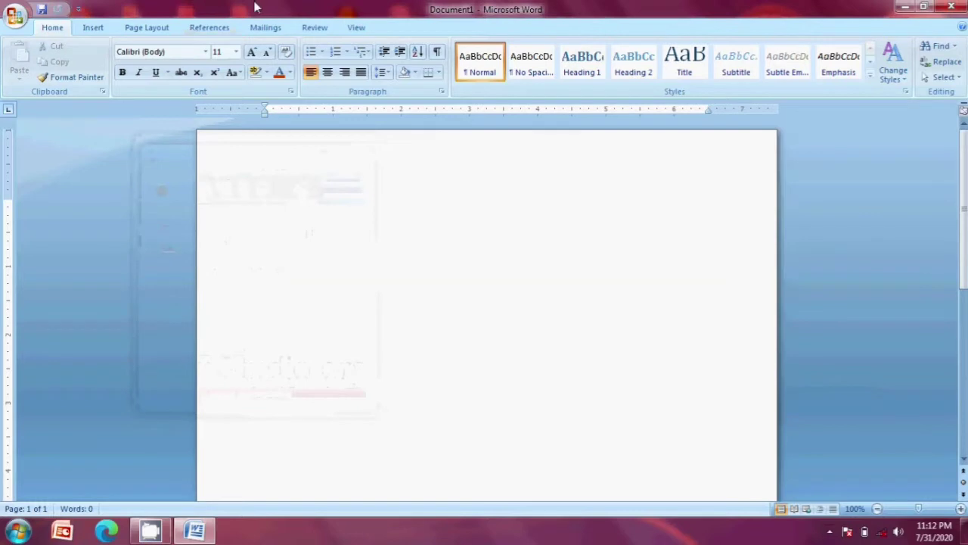
Draw a down block arrow about 2.55" high and 2.08" wide in the upper part of the page
{"action": "left_click", "coordinate": [160, 32]}
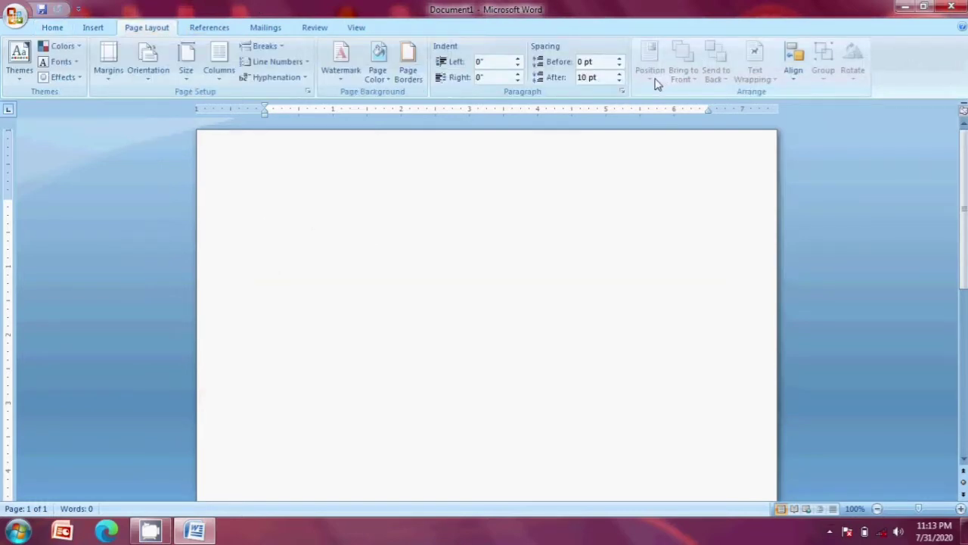
{"action": "left_click", "coordinate": [93, 28]}
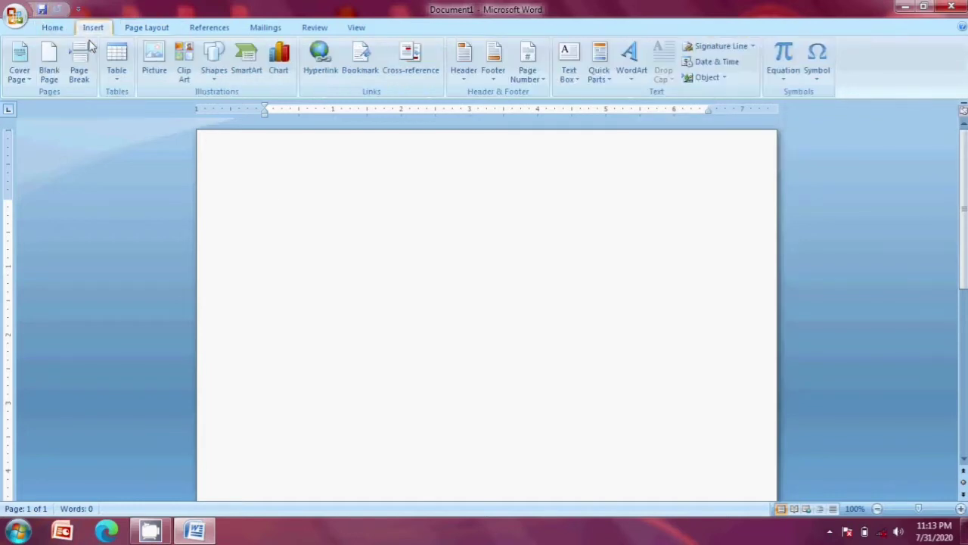
{"action": "left_click", "coordinate": [220, 79]}
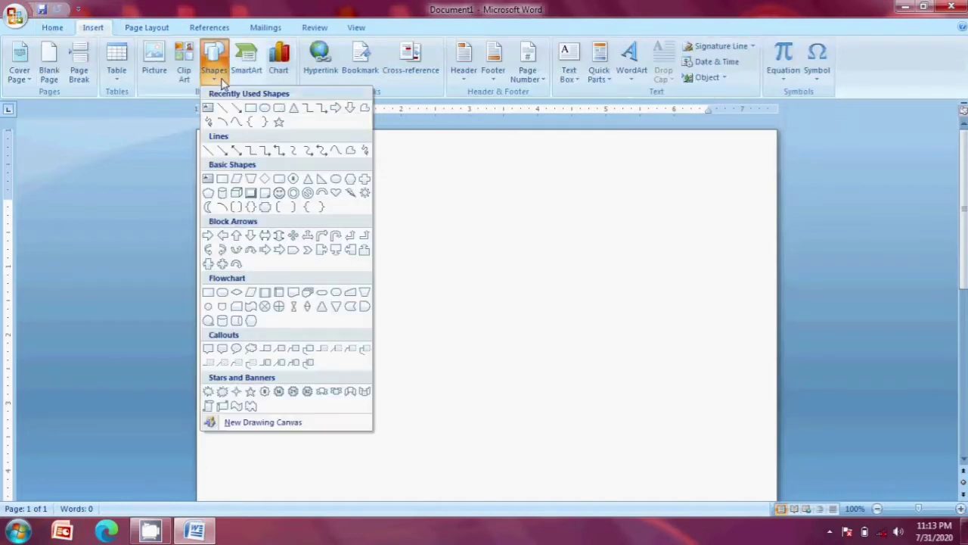
{"action": "left_click", "coordinate": [349, 108]}
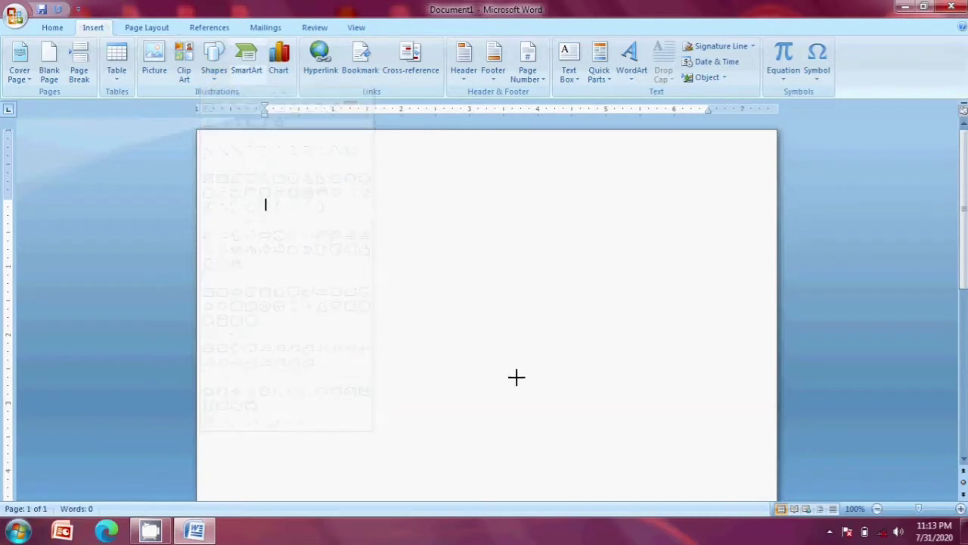
{"action": "left_click_drag", "start_coordinate": [516, 377], "coordinate": [376, 210]}
{"action": "left_click_drag", "start_coordinate": [464, 296], "coordinate": [429, 270]}
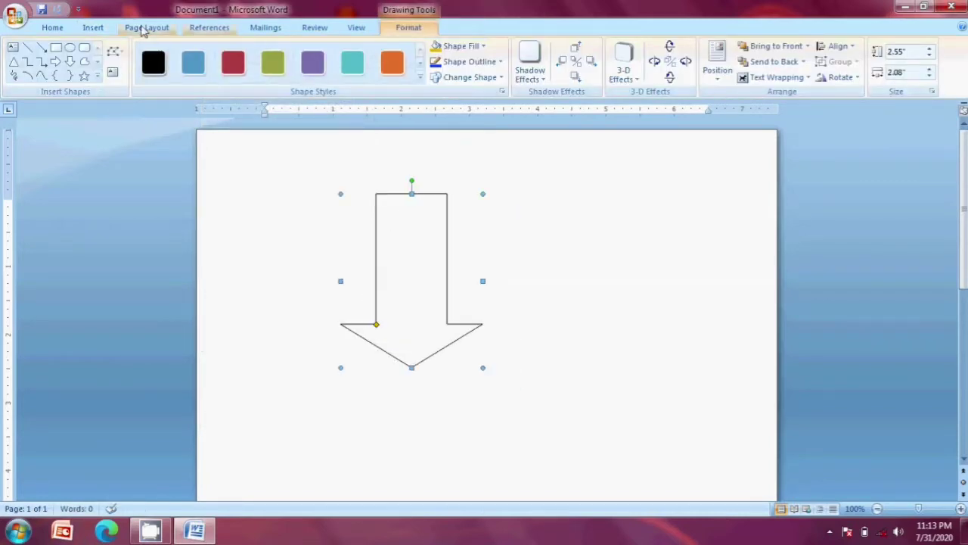
Preview the page position presets with text wrapping for the down arrow without applying any
{"action": "left_click", "coordinate": [157, 30]}
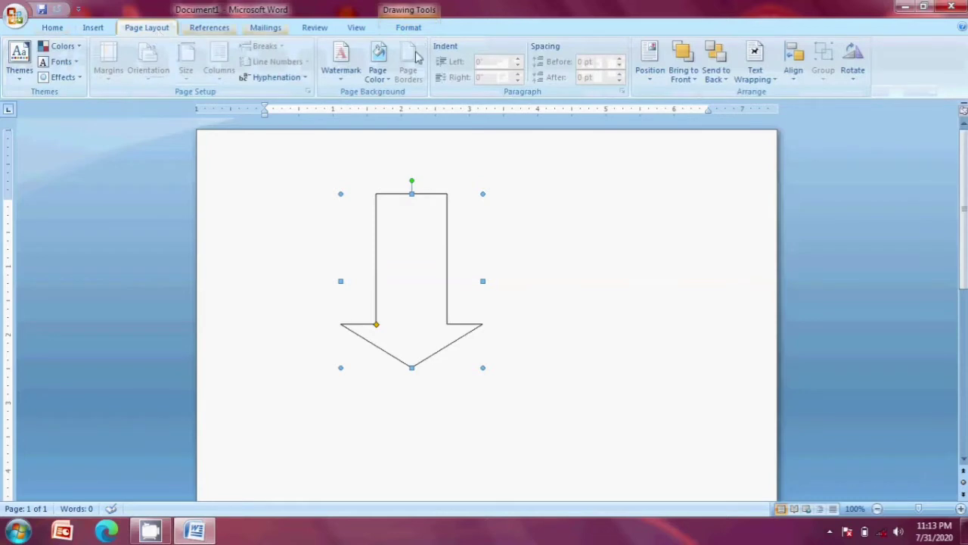
{"action": "left_click", "coordinate": [643, 79]}
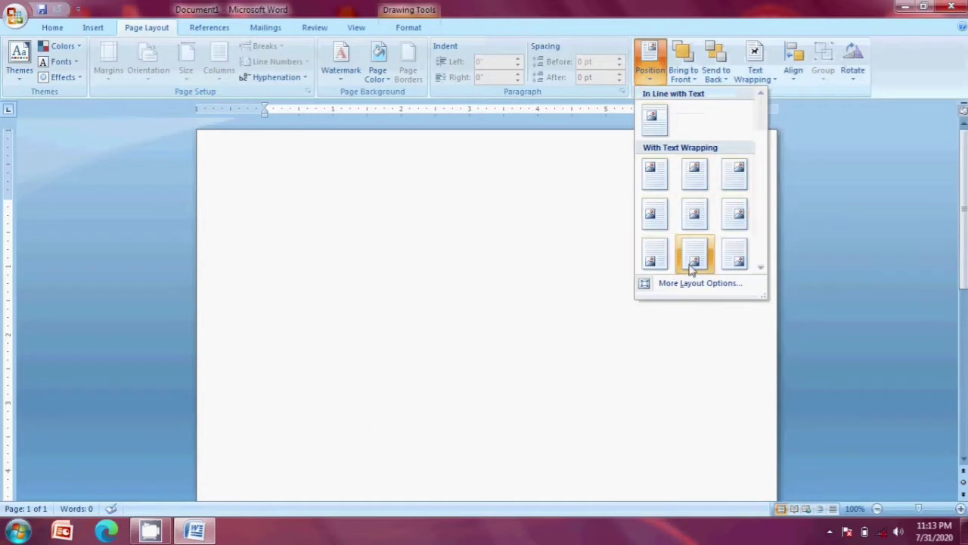
{"action": "left_click_drag", "start_coordinate": [965, 222], "coordinate": [964, 385]}
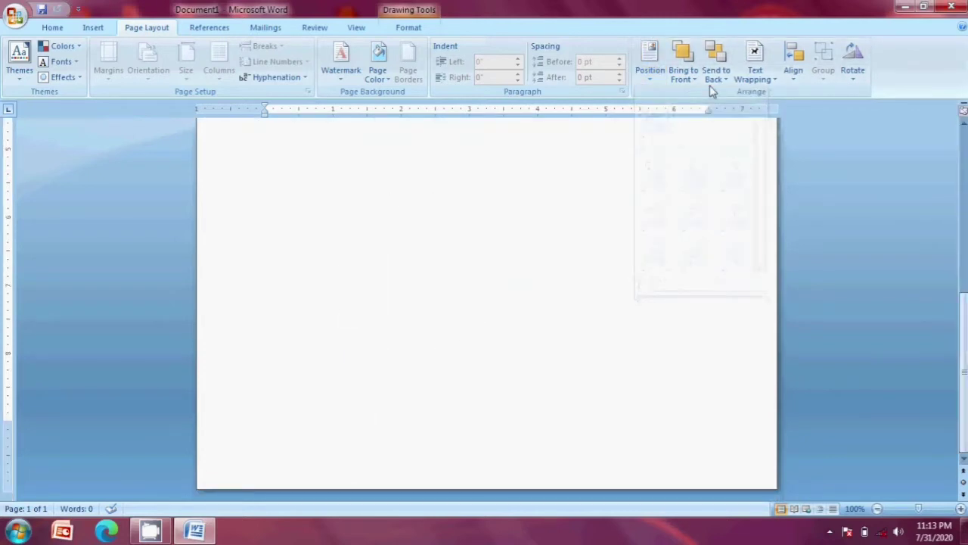
{"action": "left_click", "coordinate": [652, 76]}
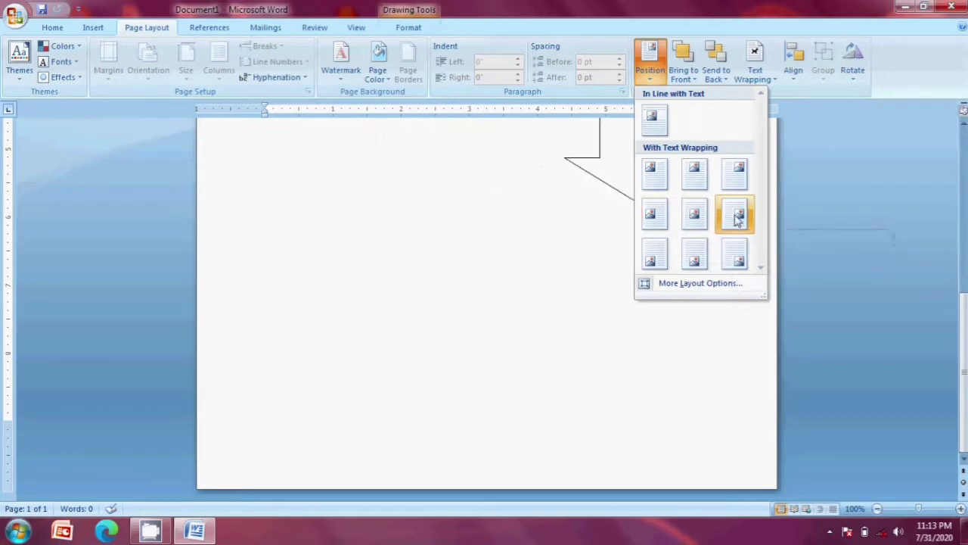
{"action": "left_click", "coordinate": [900, 68]}
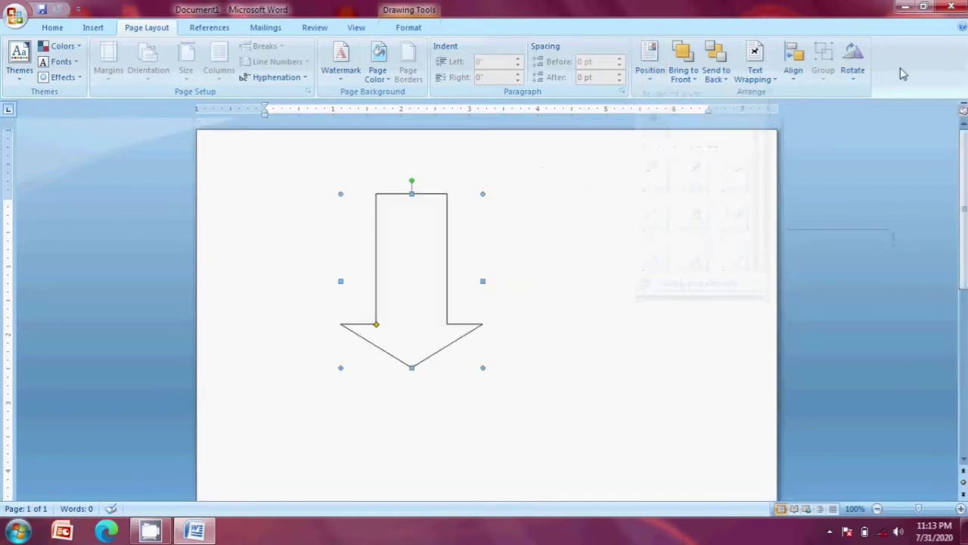
{"action": "left_click", "coordinate": [694, 78]}
{"action": "left_click", "coordinate": [650, 64]}
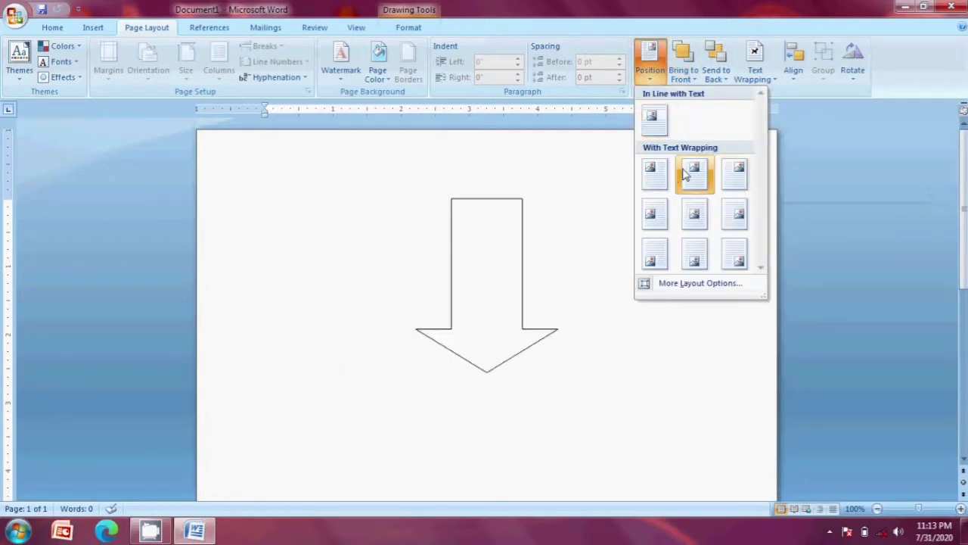
{"action": "left_click", "coordinate": [555, 193]}
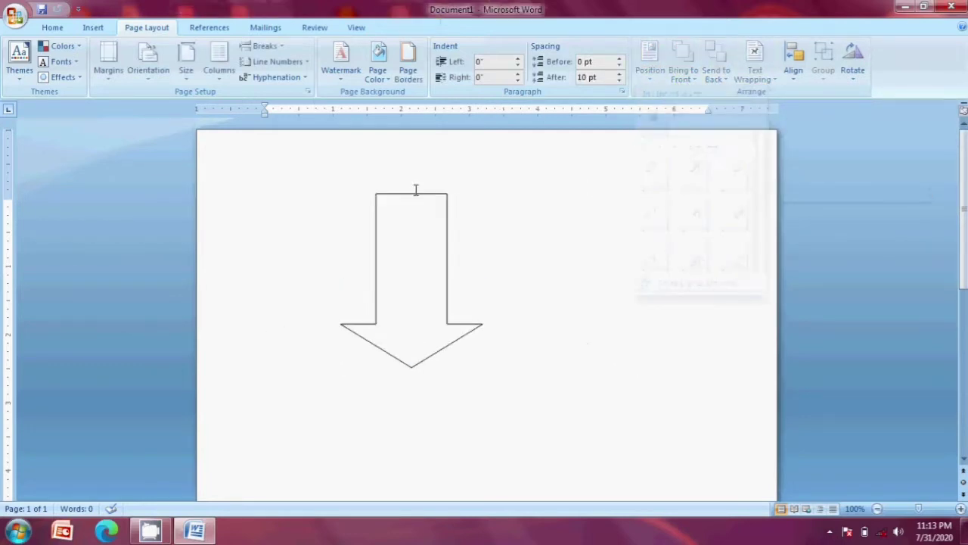
Draw a right block arrow about 1.15" high and 3.56" wide across the upper part of the down arrow
{"action": "left_click", "coordinate": [389, 238]}
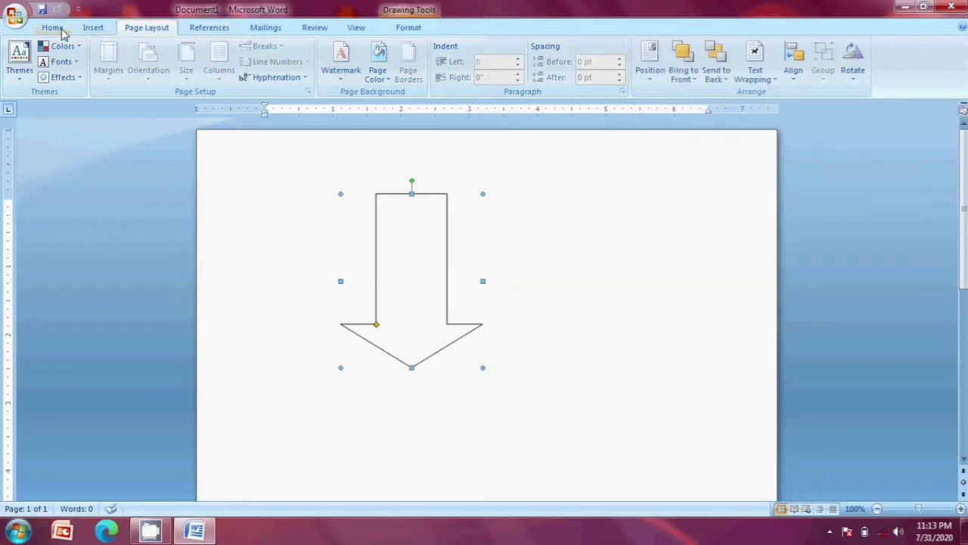
{"action": "left_click", "coordinate": [53, 28]}
{"action": "left_click", "coordinate": [94, 29]}
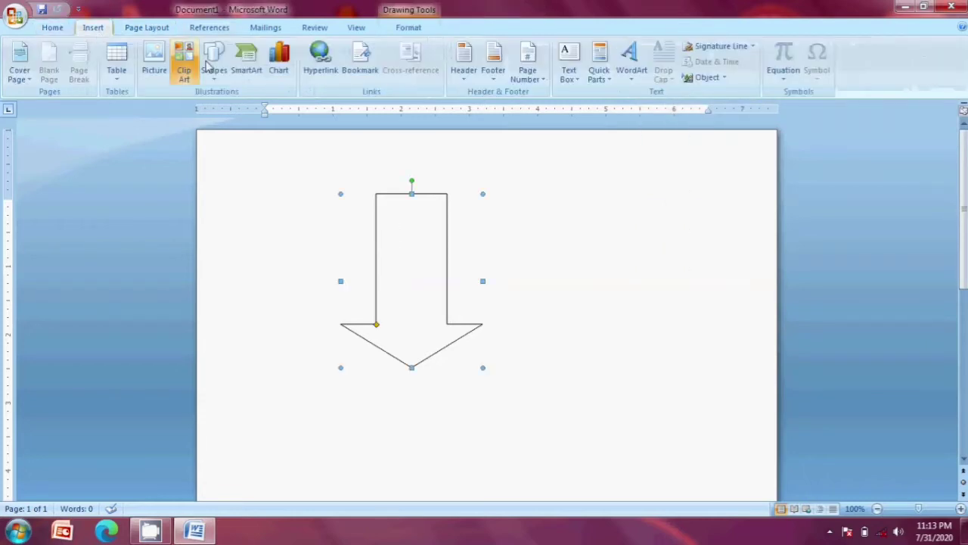
{"action": "left_click", "coordinate": [214, 65]}
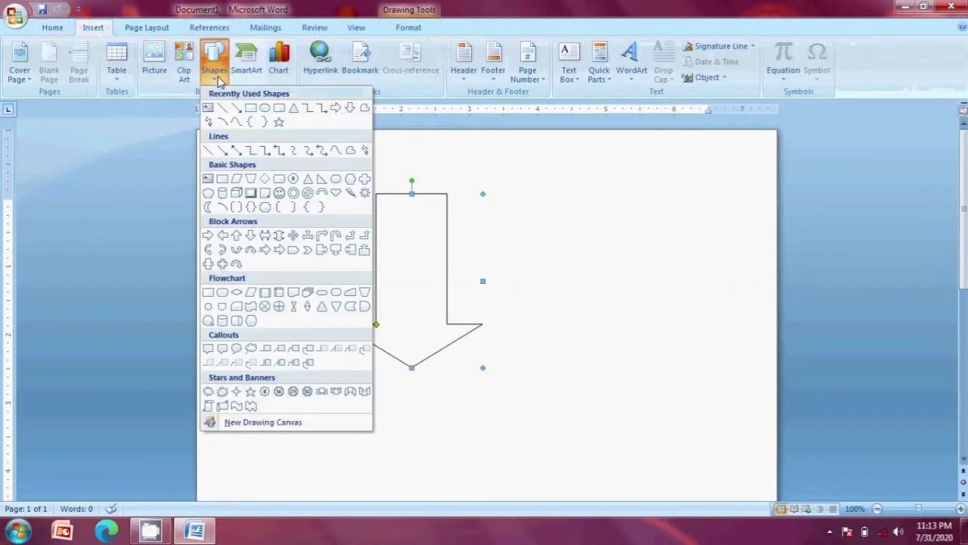
{"action": "left_click", "coordinate": [337, 109]}
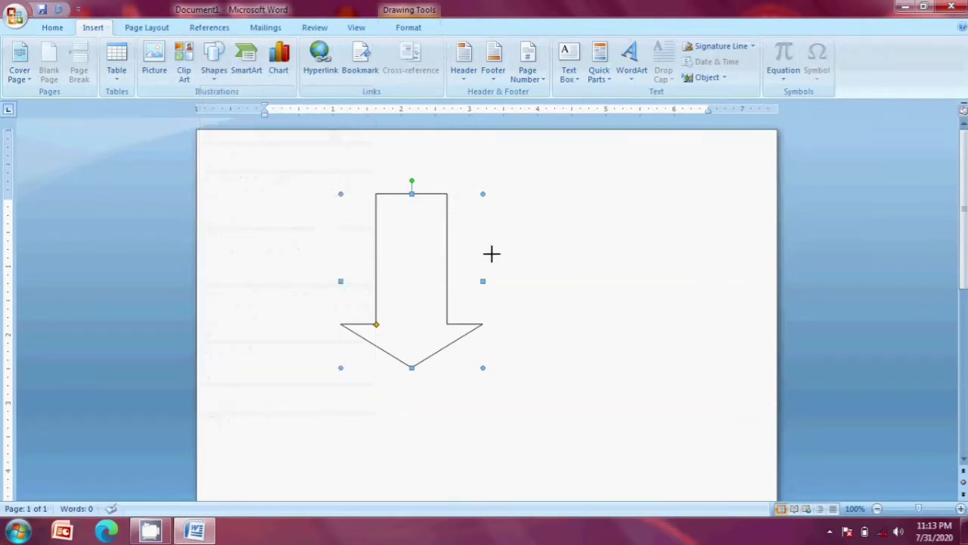
{"action": "left_click_drag", "start_coordinate": [549, 273], "coordinate": [562, 280]}
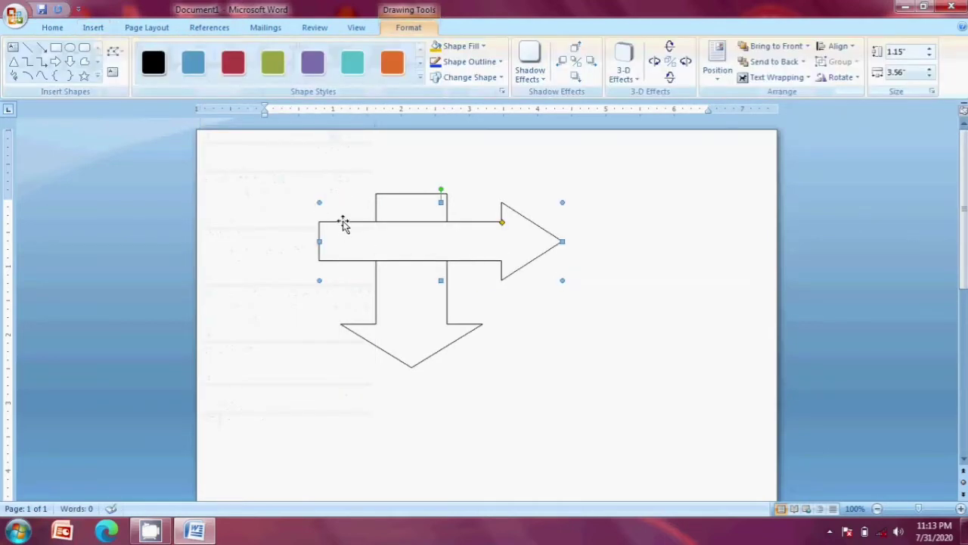
Resize the right arrow to about 1.78" high and 3.38" wide and place its tail over the down arrow's upper end
{"action": "left_click_drag", "start_coordinate": [395, 192], "coordinate": [491, 229]}
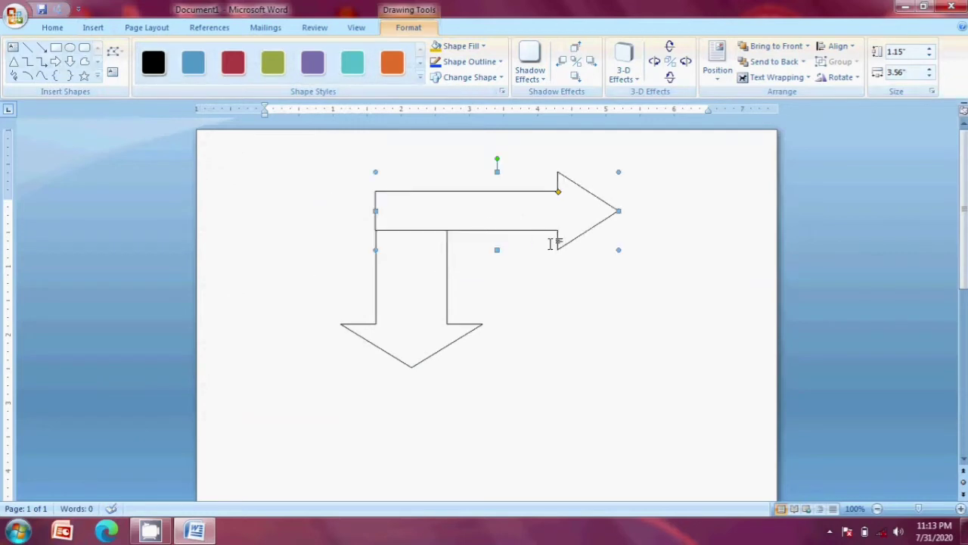
{"action": "left_click_drag", "start_coordinate": [619, 250], "coordinate": [605, 293]}
{"action": "left_click_drag", "start_coordinate": [473, 222], "coordinate": [474, 214]}
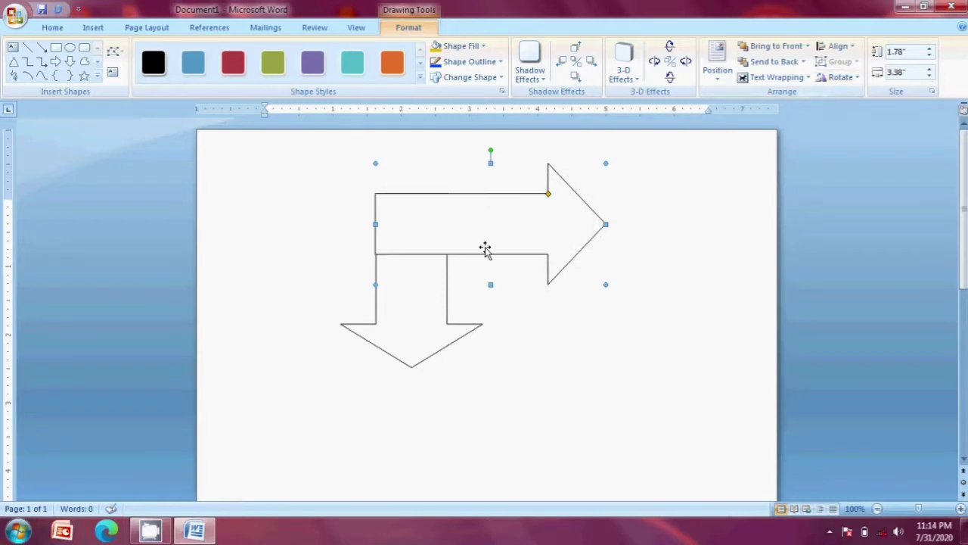
Switch the right arrow's stacking between front and back of the down arrow, ending with it sent to back
{"action": "left_click", "coordinate": [789, 48]}
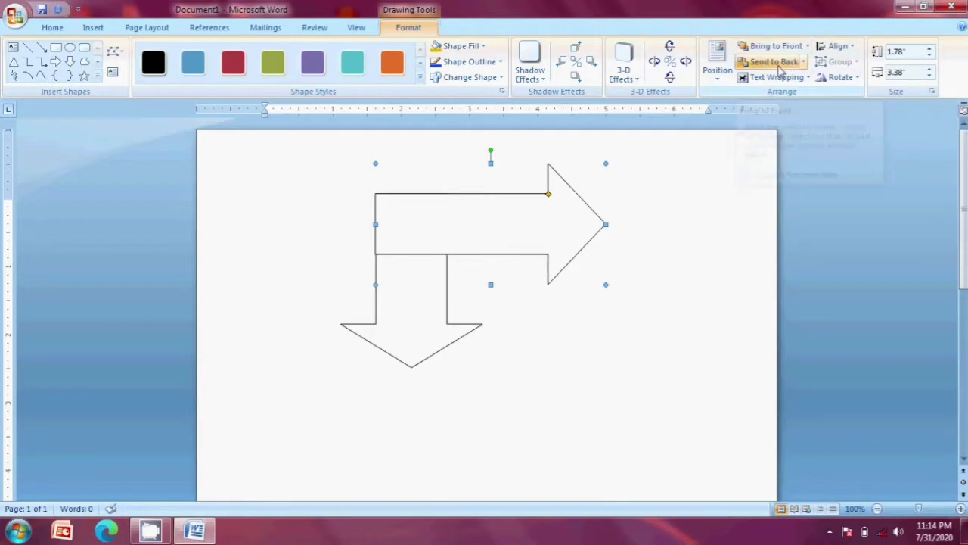
{"action": "left_click", "coordinate": [776, 62]}
{"action": "left_click", "coordinate": [776, 48]}
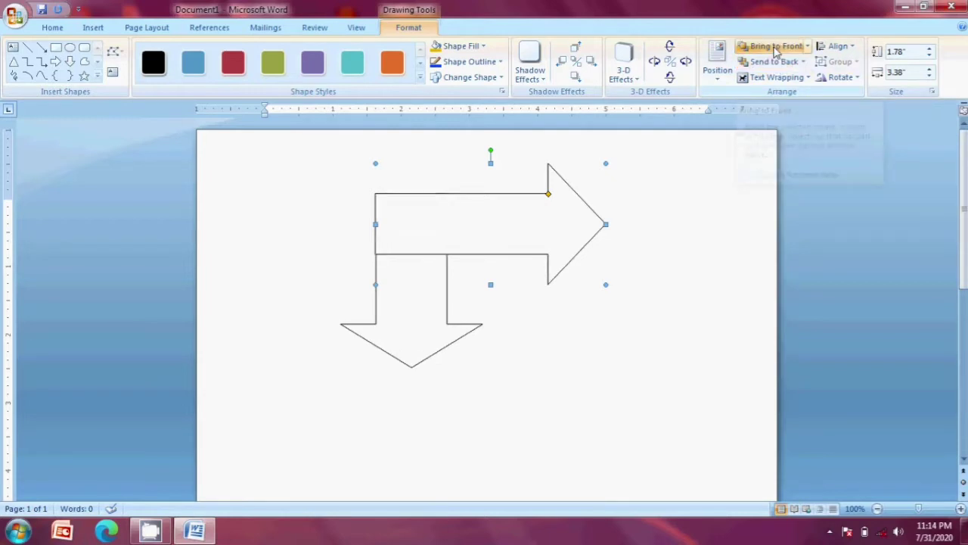
{"action": "left_click", "coordinate": [774, 62]}
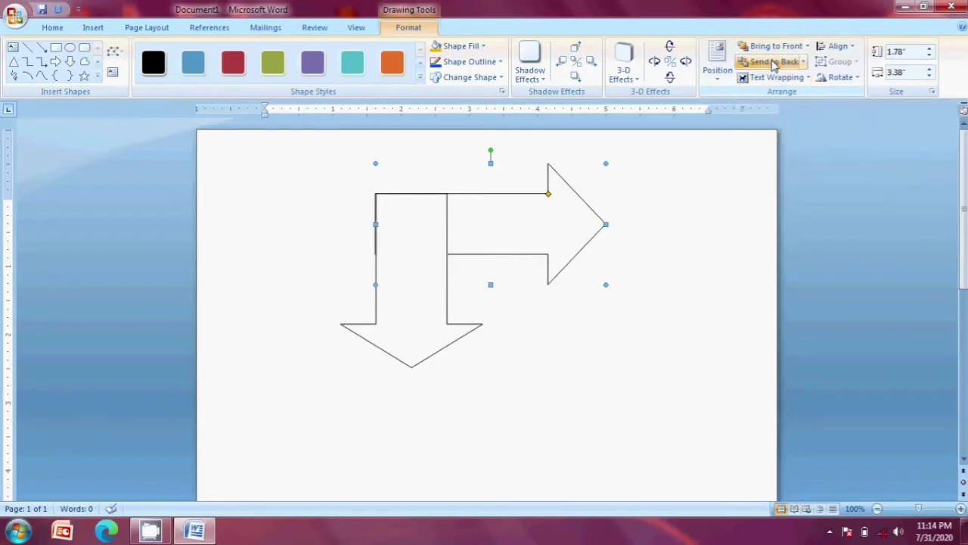
{"action": "left_click", "coordinate": [808, 78]}
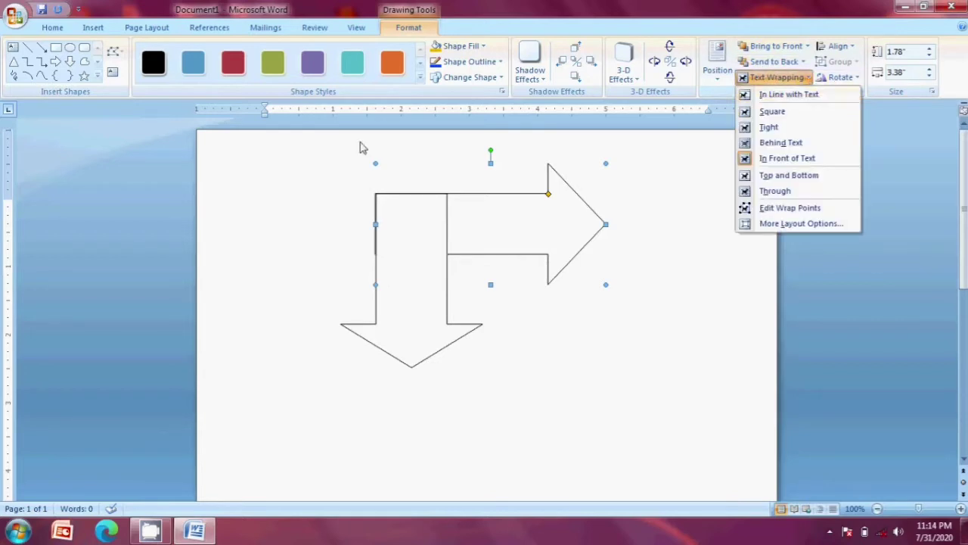
Try left, center and right alignment to the margins on the right arrow in turn
{"action": "left_click", "coordinate": [849, 49]}
{"action": "left_click", "coordinate": [853, 65]}
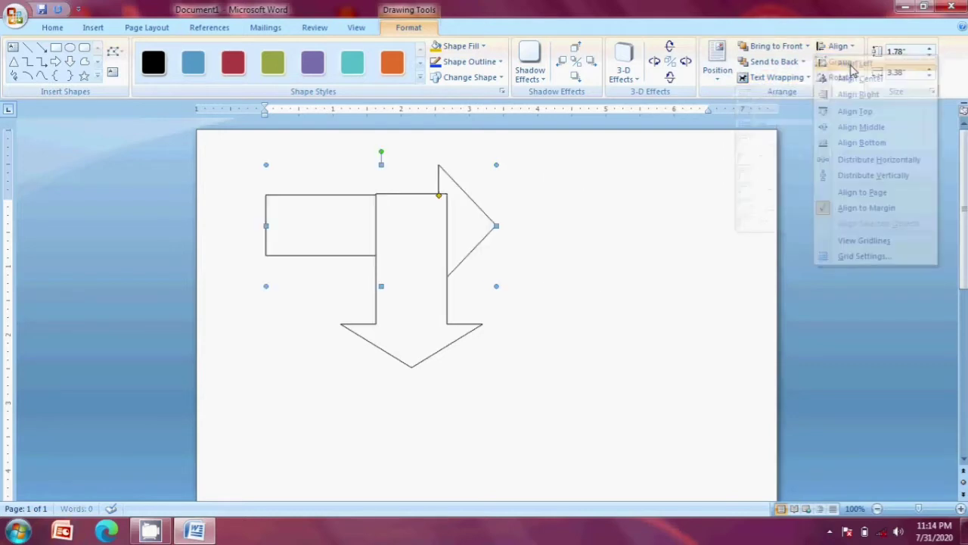
{"action": "left_click", "coordinate": [837, 47]}
{"action": "left_click", "coordinate": [860, 79]}
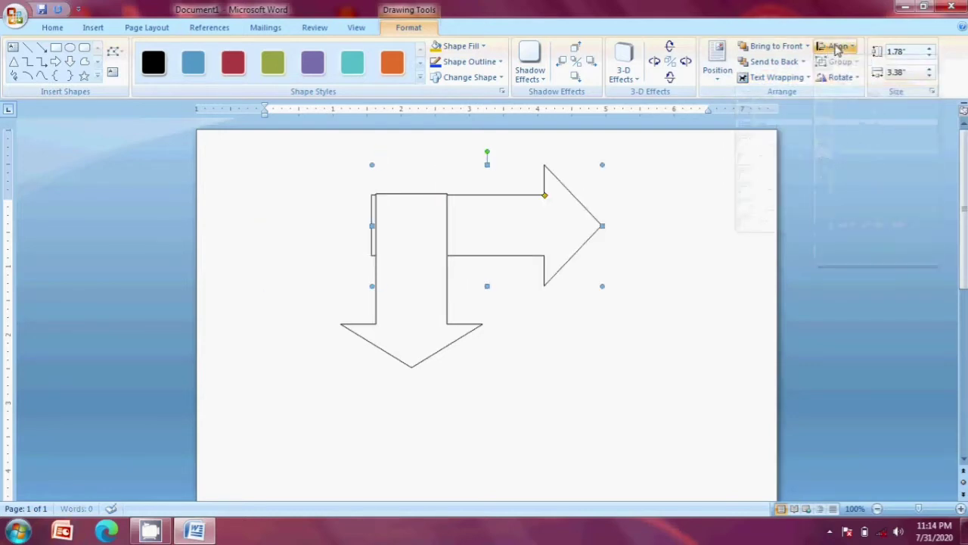
{"action": "left_click", "coordinate": [837, 46]}
{"action": "left_click", "coordinate": [855, 94]}
Try top, middle and bottom alignment to the margins on the right arrow in turn
{"action": "left_click", "coordinate": [837, 47]}
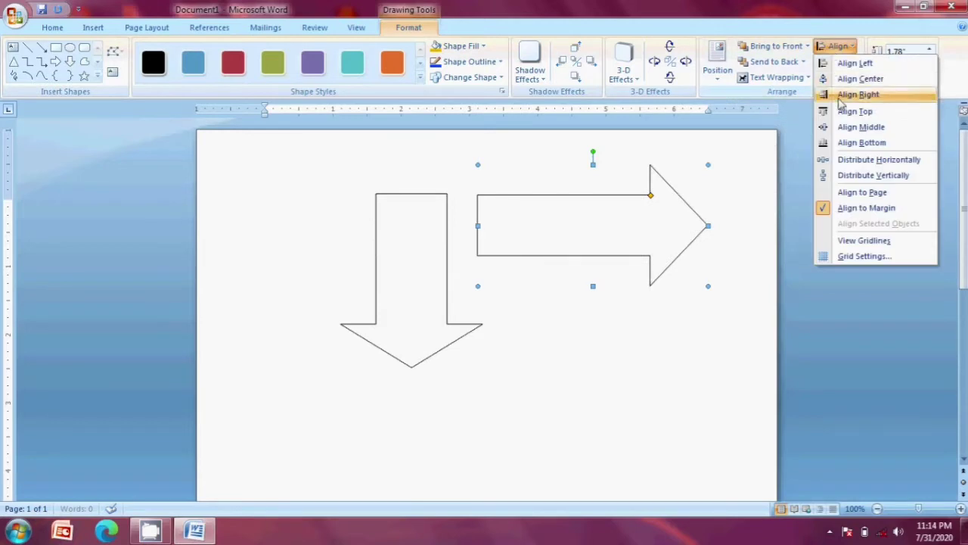
{"action": "left_click", "coordinate": [855, 111]}
{"action": "left_click", "coordinate": [837, 47]}
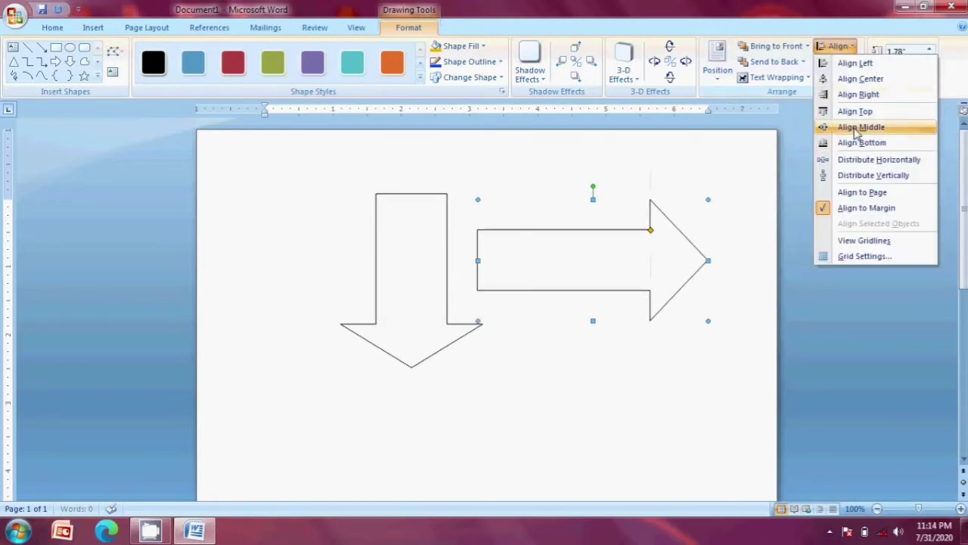
{"action": "left_click", "coordinate": [857, 129]}
{"action": "left_click", "coordinate": [836, 47]}
{"action": "left_click", "coordinate": [855, 143]}
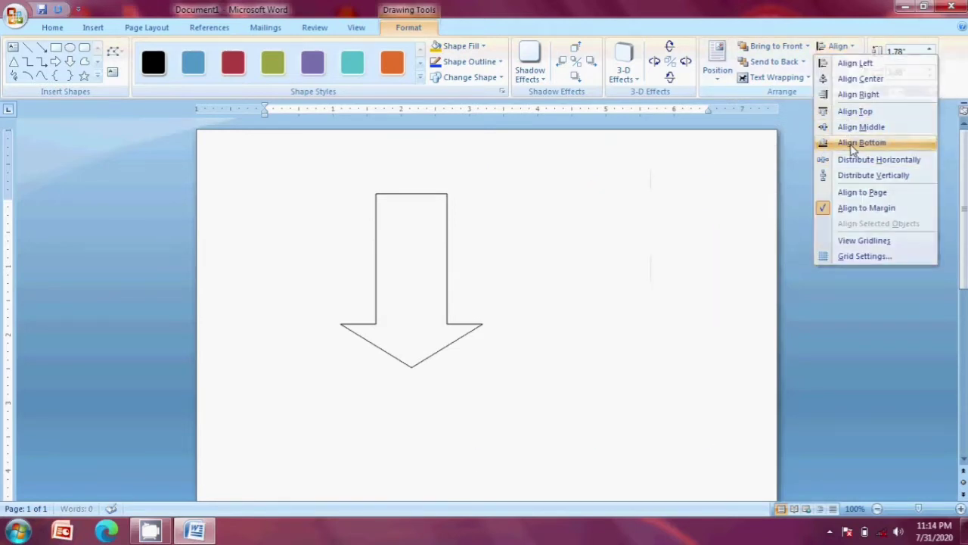
{"action": "left_click", "coordinate": [855, 144]}
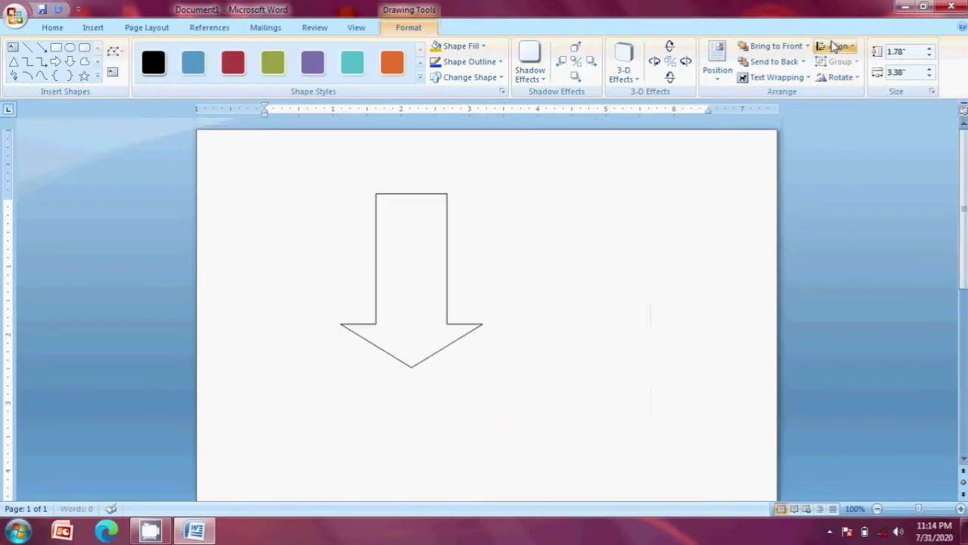
Align the right arrow to the top margin, trying left alignment before aligning it to the right margin
{"action": "left_click", "coordinate": [834, 47]}
{"action": "left_click", "coordinate": [861, 112]}
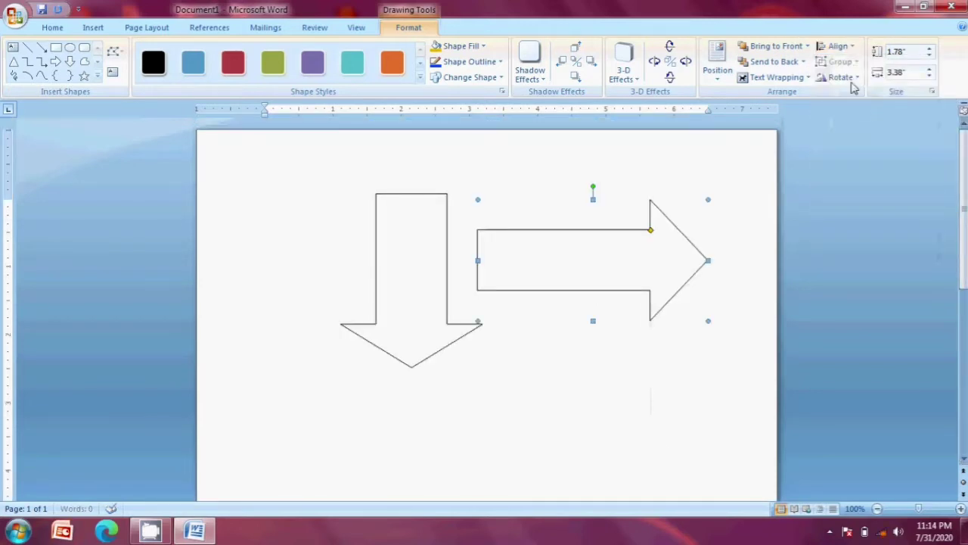
{"action": "left_click", "coordinate": [837, 47]}
{"action": "left_click", "coordinate": [851, 64]}
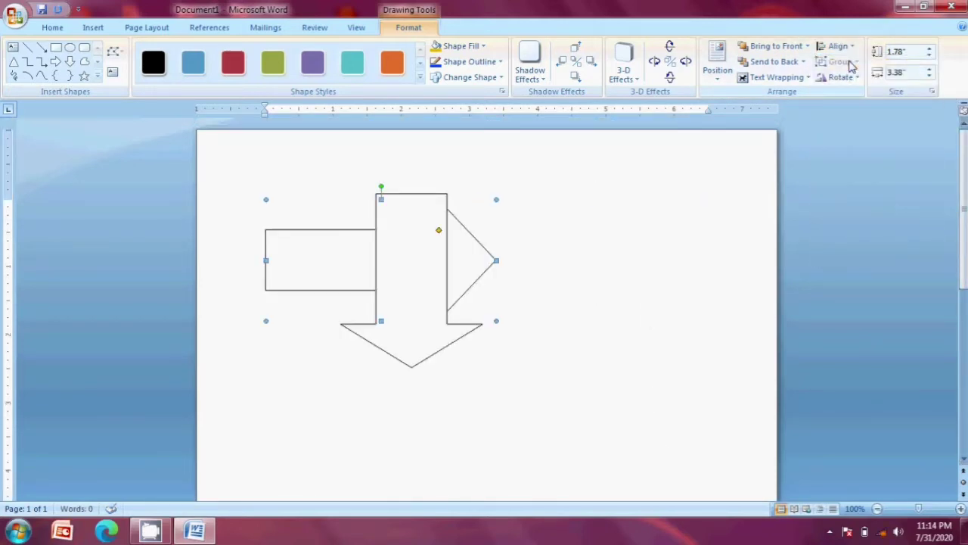
{"action": "left_click", "coordinate": [835, 47]}
{"action": "left_click", "coordinate": [853, 96]}
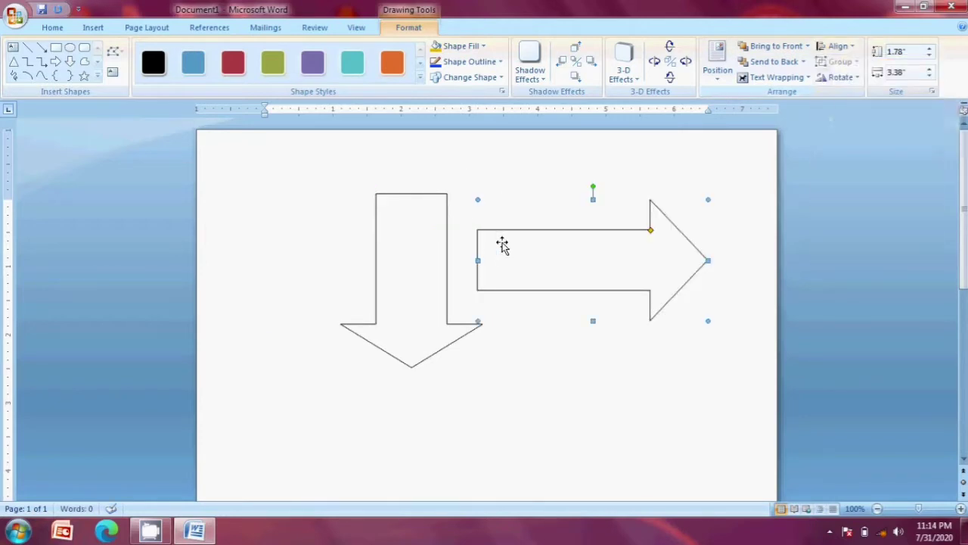
Move the right arrow back so its tail overlaps the down arrow's upper end, and select both arrows together
{"action": "left_click_drag", "start_coordinate": [507, 231], "coordinate": [407, 195]}
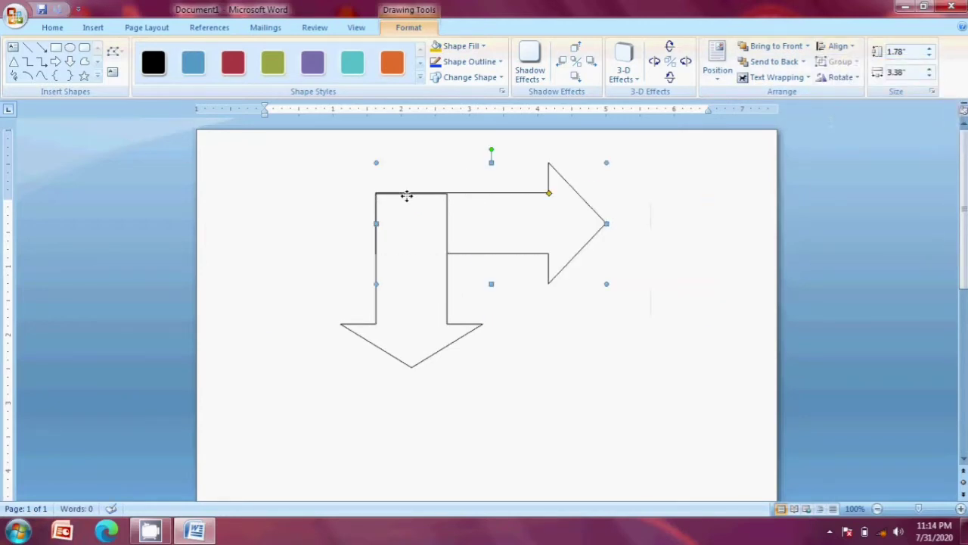
{"action": "left_click", "coordinate": [530, 293]}
{"action": "left_click", "coordinate": [482, 224]}
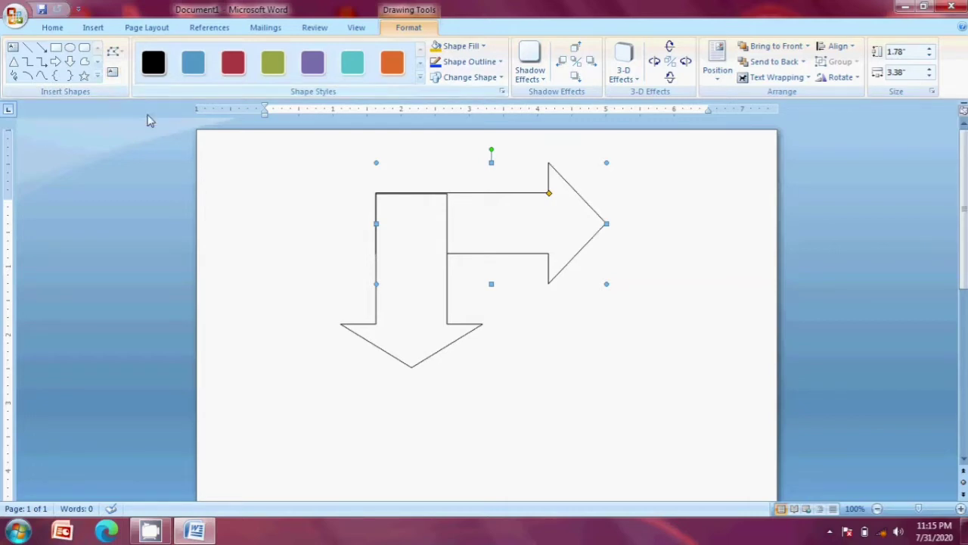
{"action": "left_click", "coordinate": [362, 324], "text": "shift"}
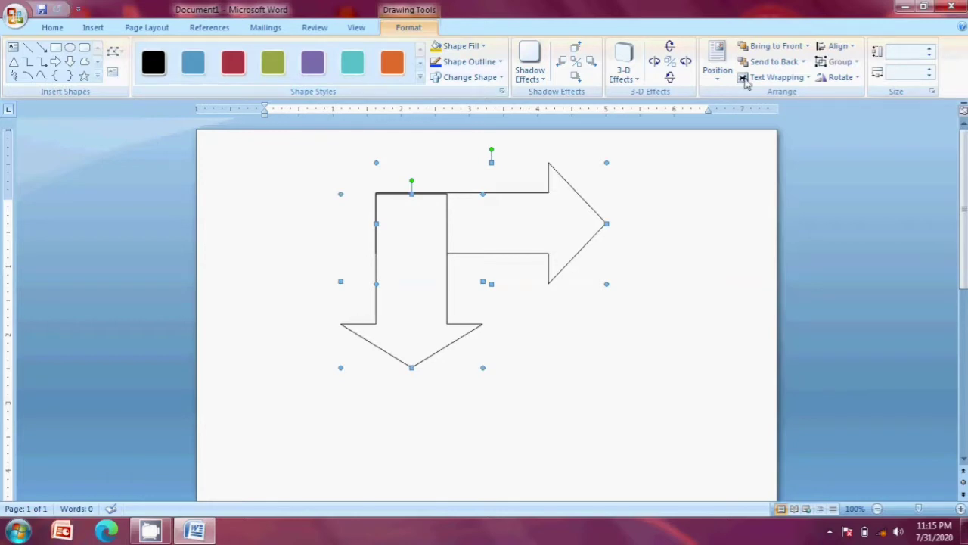
Group the two arrows, move them together as one object toward the left margin, and select the whole group
{"action": "left_click", "coordinate": [853, 66]}
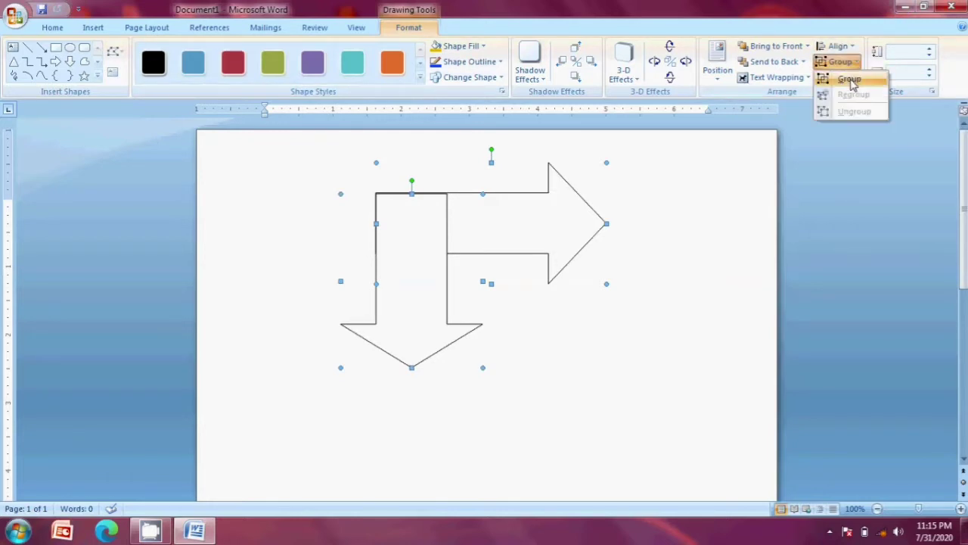
{"action": "left_click", "coordinate": [846, 75]}
{"action": "left_click_drag", "start_coordinate": [419, 225], "coordinate": [452, 255]}
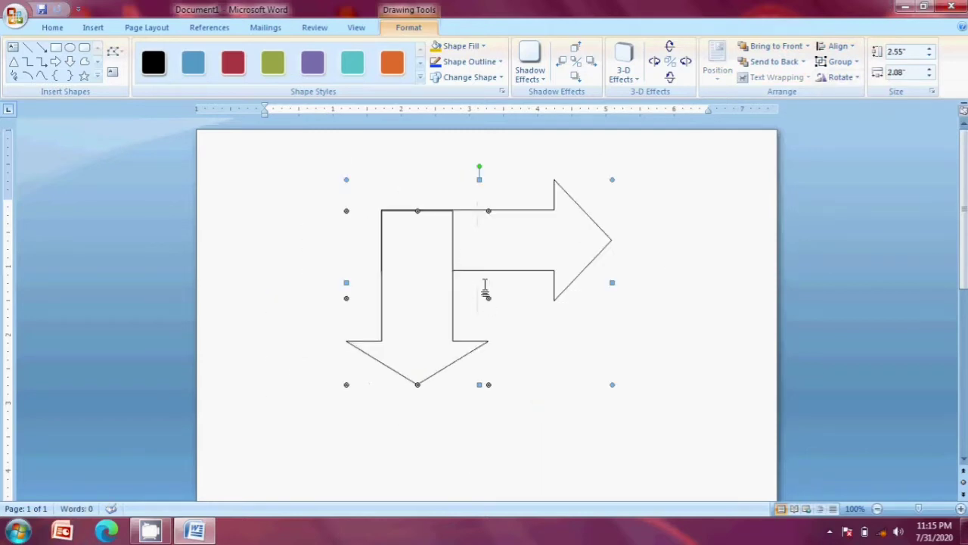
{"action": "left_click_drag", "start_coordinate": [487, 288], "coordinate": [378, 280]}
{"action": "left_click", "coordinate": [400, 273]}
{"action": "left_click", "coordinate": [340, 261]}
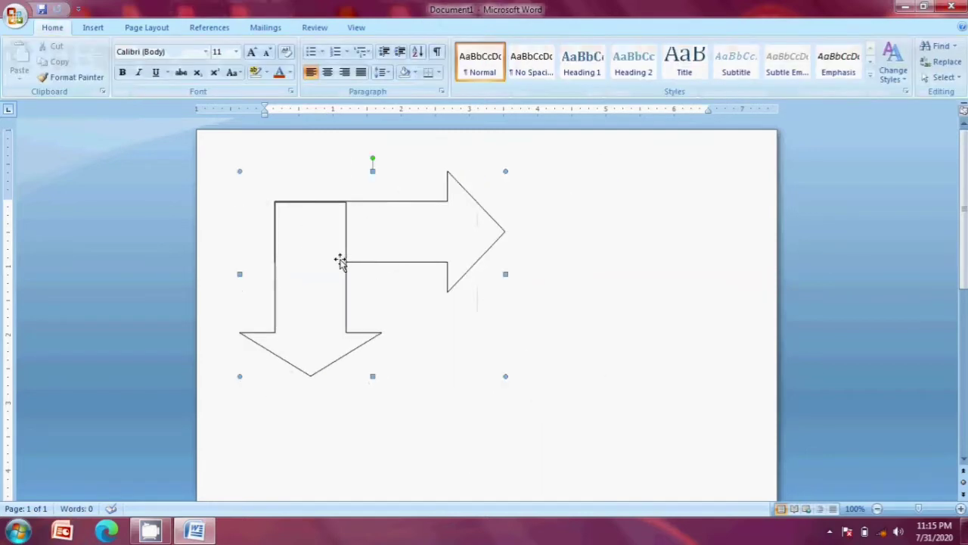
Ungroup the arrows and move them apart individually, placing the right arrow clear of the down arrow
{"action": "left_click", "coordinate": [842, 62]}
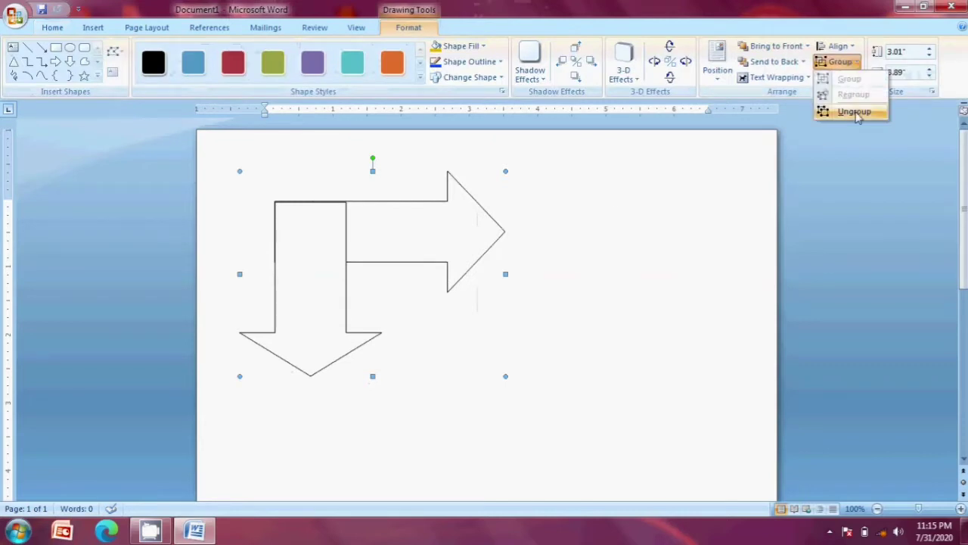
{"action": "left_click", "coordinate": [855, 112]}
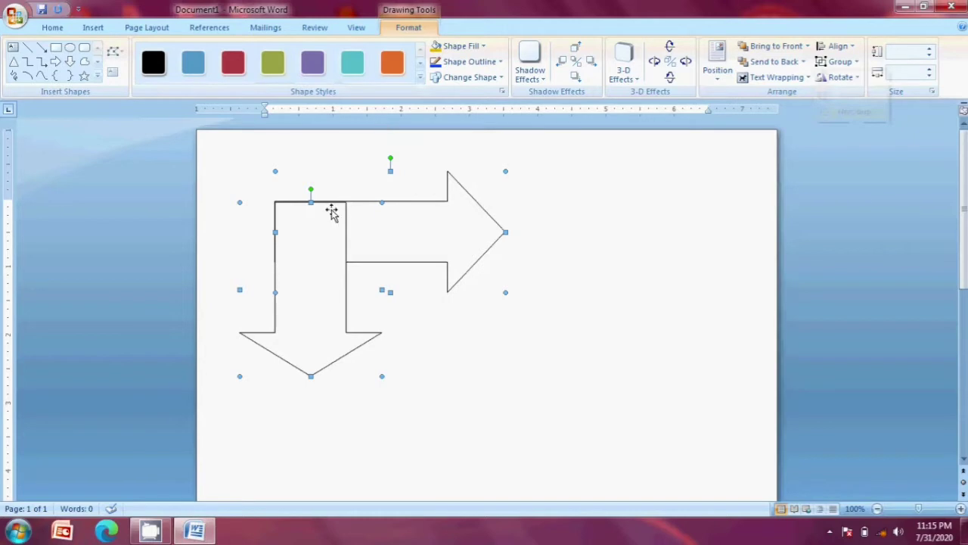
{"action": "left_click_drag", "start_coordinate": [325, 204], "coordinate": [426, 228]}
{"action": "left_click", "coordinate": [486, 194]}
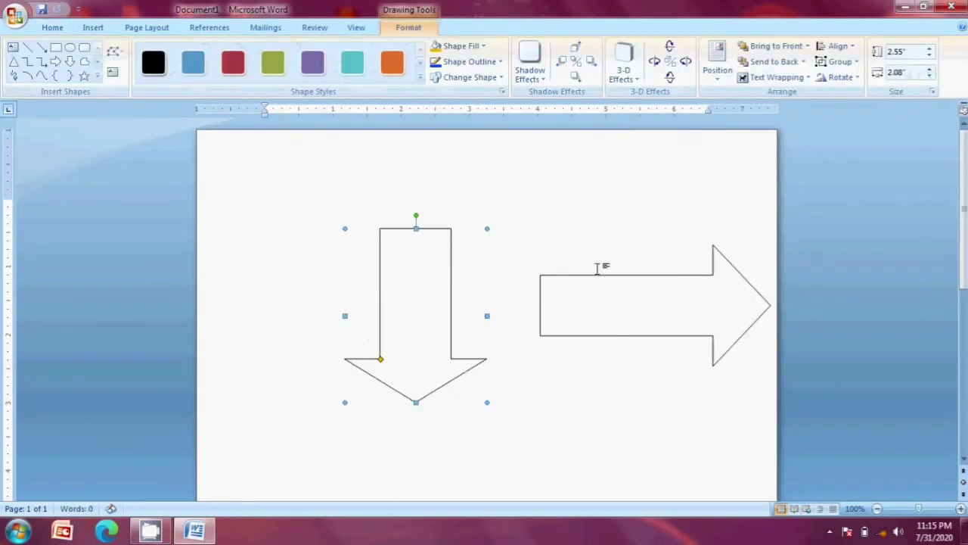
Move the right arrow back so its tail overlaps the upper end of the down arrow, and deselect it
{"action": "left_click", "coordinate": [590, 250]}
{"action": "left_click_drag", "start_coordinate": [597, 276], "coordinate": [427, 227]}
{"action": "left_click", "coordinate": [681, 182]}
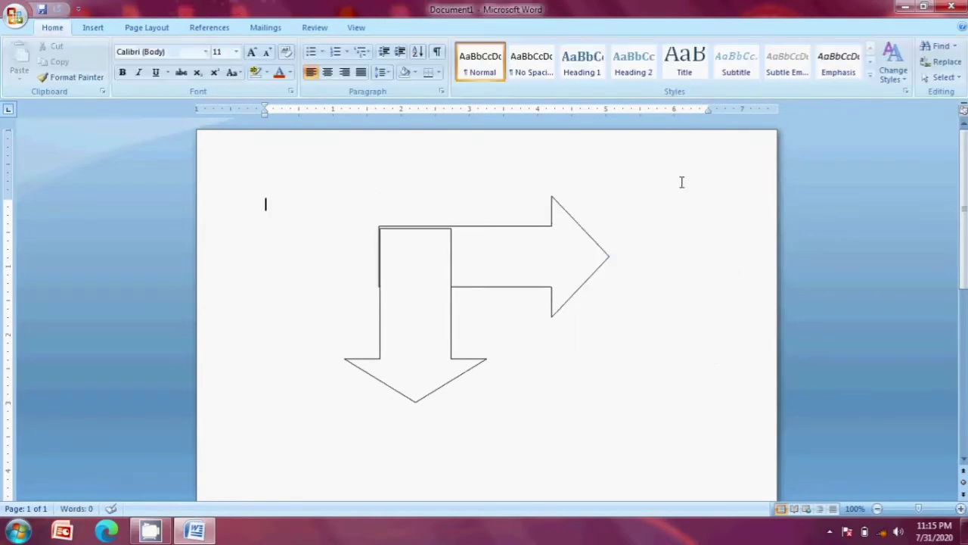
Distribute the right arrow horizontally and vertically relative to the margins
{"action": "left_click", "coordinate": [514, 227]}
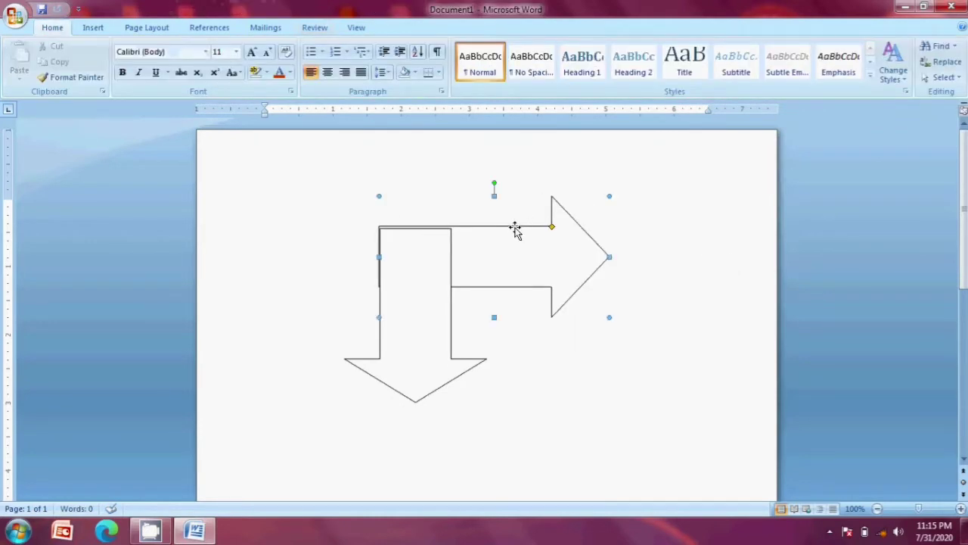
{"action": "left_click", "coordinate": [140, 28]}
{"action": "left_click", "coordinate": [799, 85]}
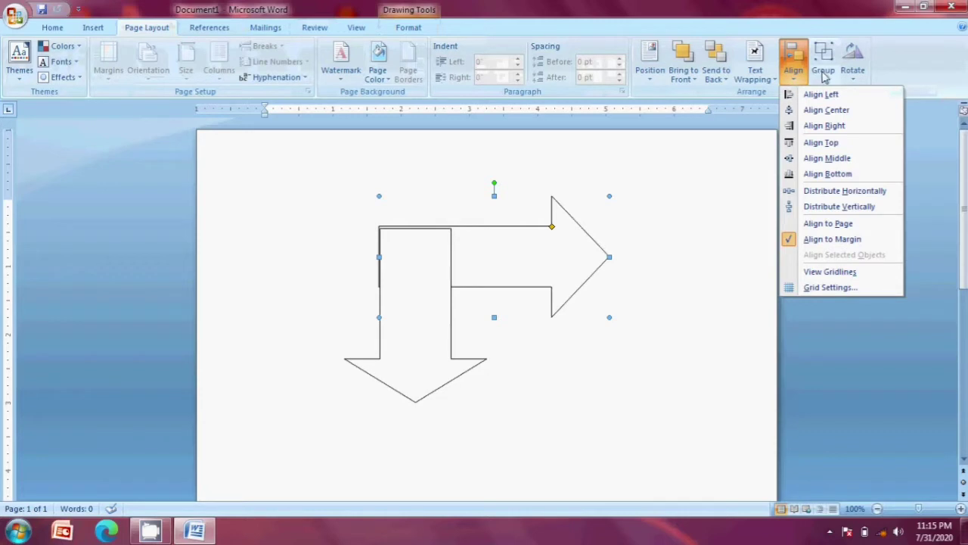
{"action": "left_click", "coordinate": [825, 194]}
{"action": "left_click", "coordinate": [799, 84]}
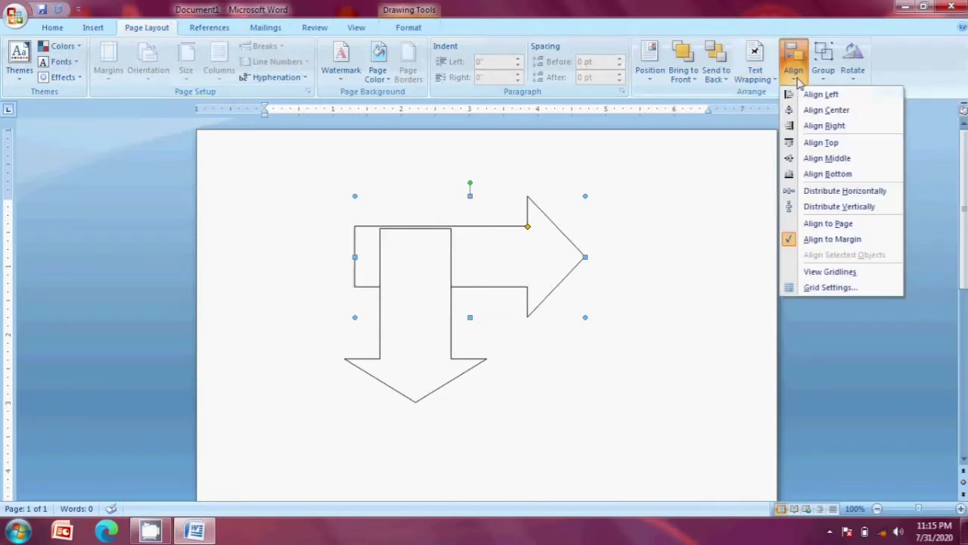
{"action": "left_click", "coordinate": [840, 212]}
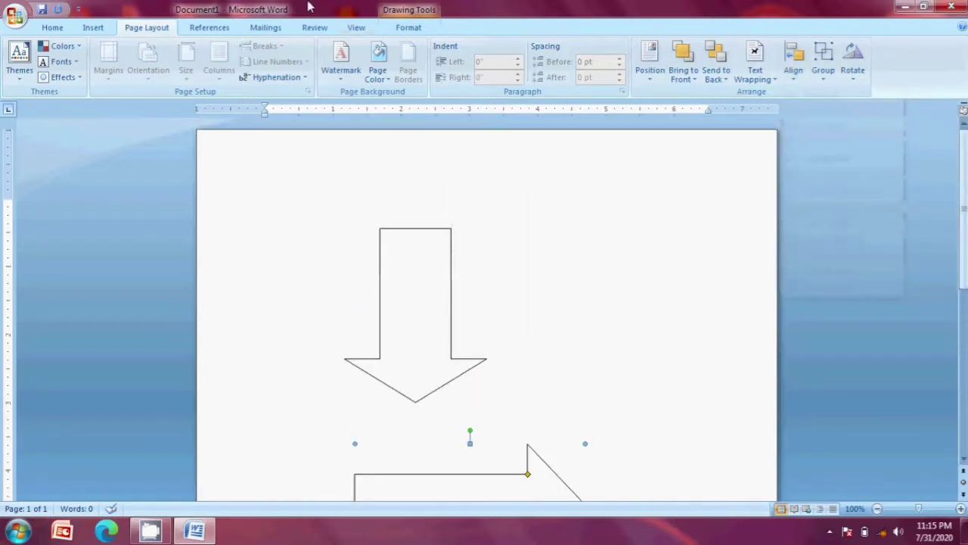
Preview the Rotate Right 90° option on the right arrow and on the down arrow without applying it
{"action": "left_click", "coordinate": [851, 80]}
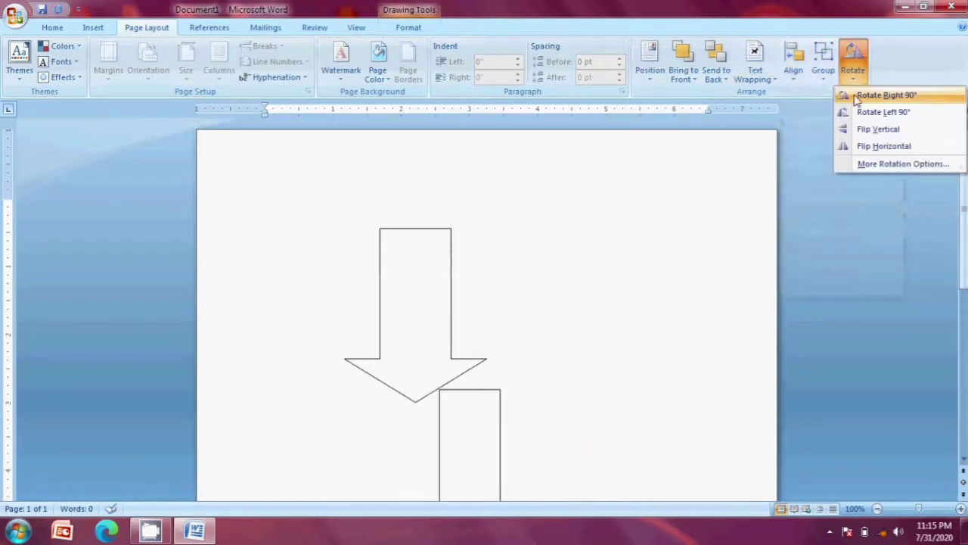
{"action": "left_click", "coordinate": [422, 232]}
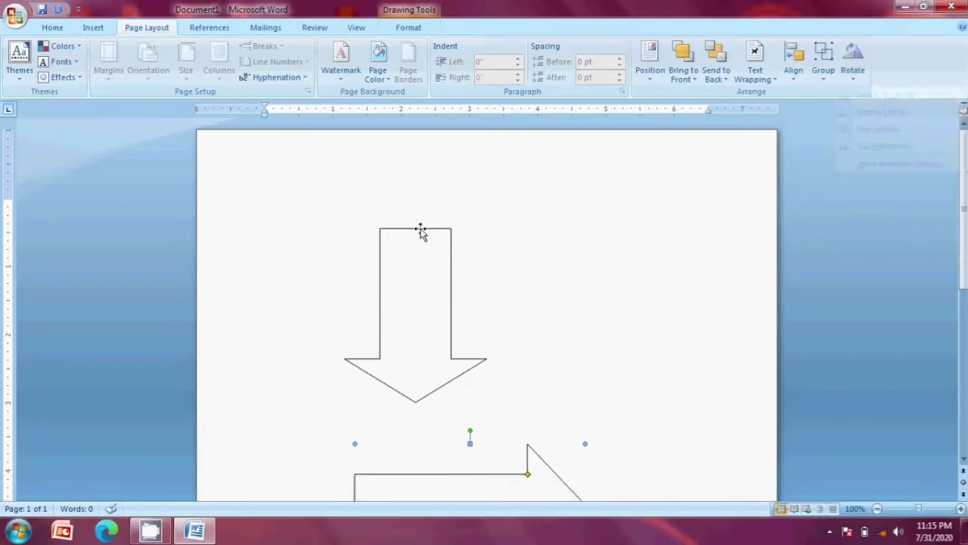
{"action": "left_click", "coordinate": [422, 233]}
{"action": "left_click", "coordinate": [853, 72]}
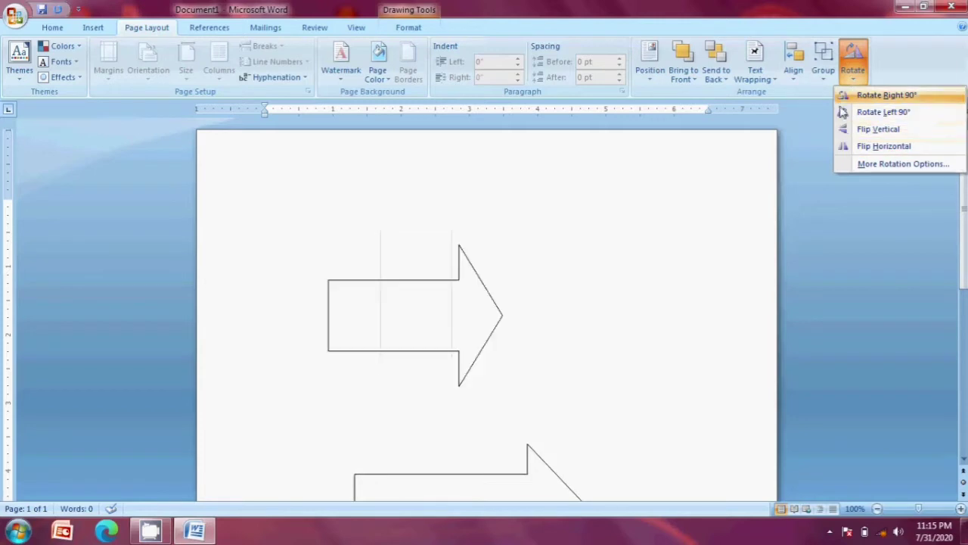
{"action": "left_click", "coordinate": [742, 139]}
Delete the right arrow and generate sample paragraphs around the down arrow with =rand()
{"action": "left_click", "coordinate": [534, 450]}
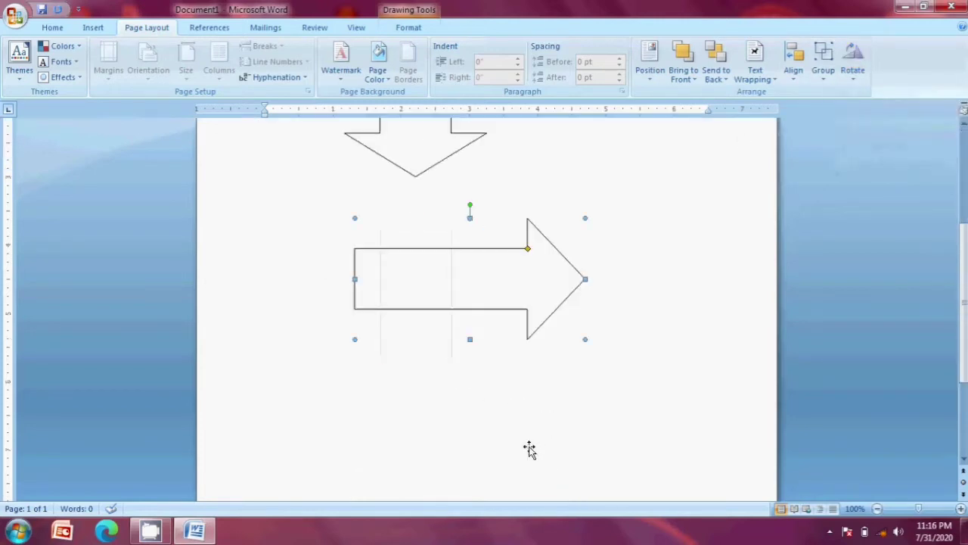
{"action": "key", "text": "Delete"}
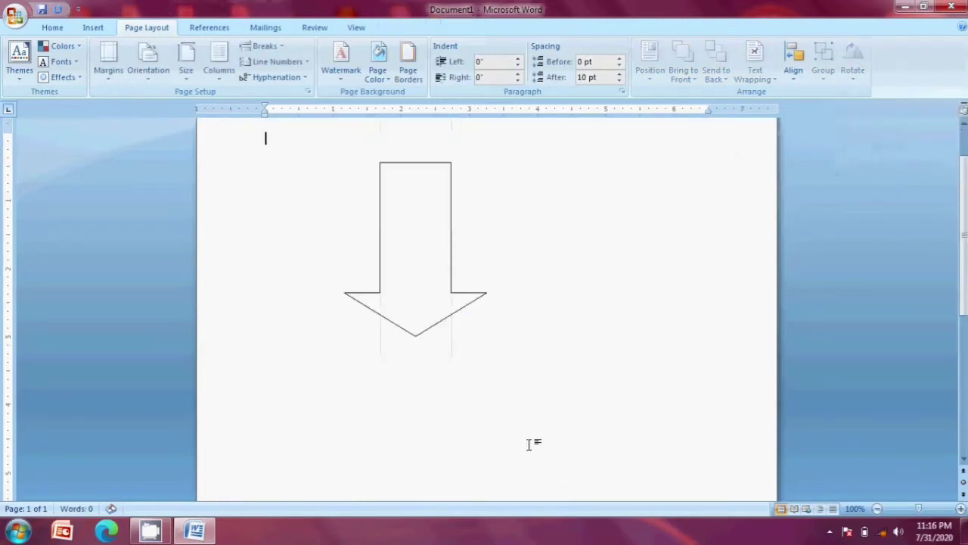
{"action": "scroll", "coordinate": [824, 146], "scroll_direction": "up", "scroll_amount": 2}
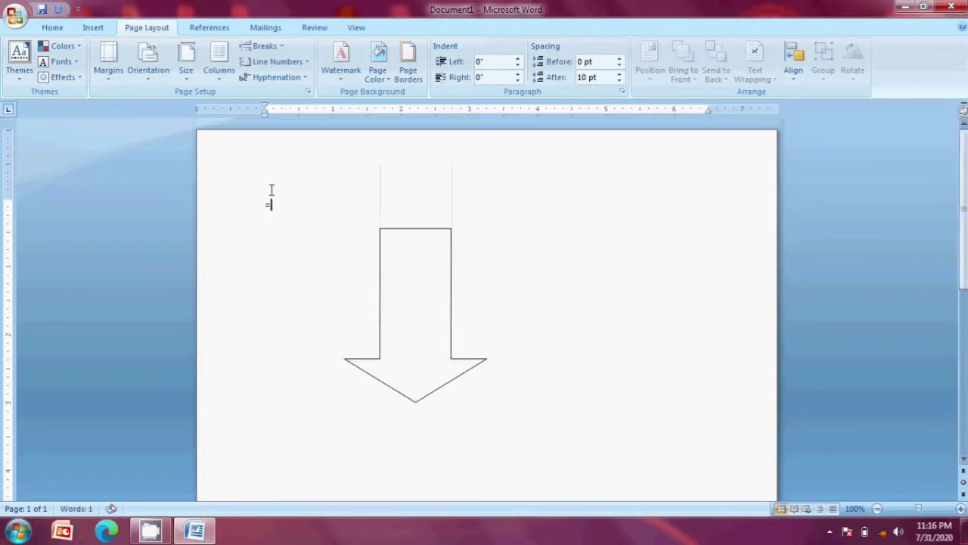
{"action": "type", "text": "nd()"}
{"action": "key", "text": "Return"}
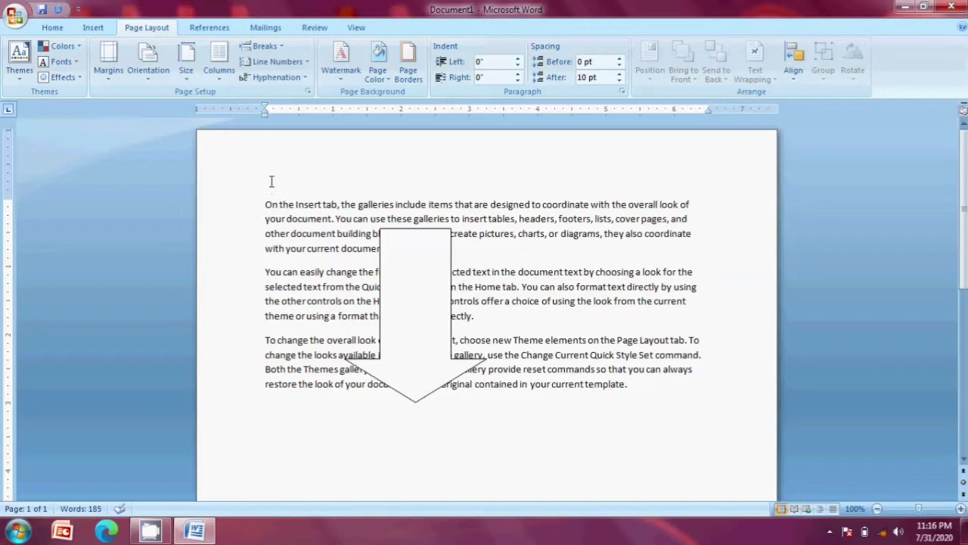
Try In Line with Text, Square and Tight text wrapping on the down arrow in turn
{"action": "left_click", "coordinate": [408, 233]}
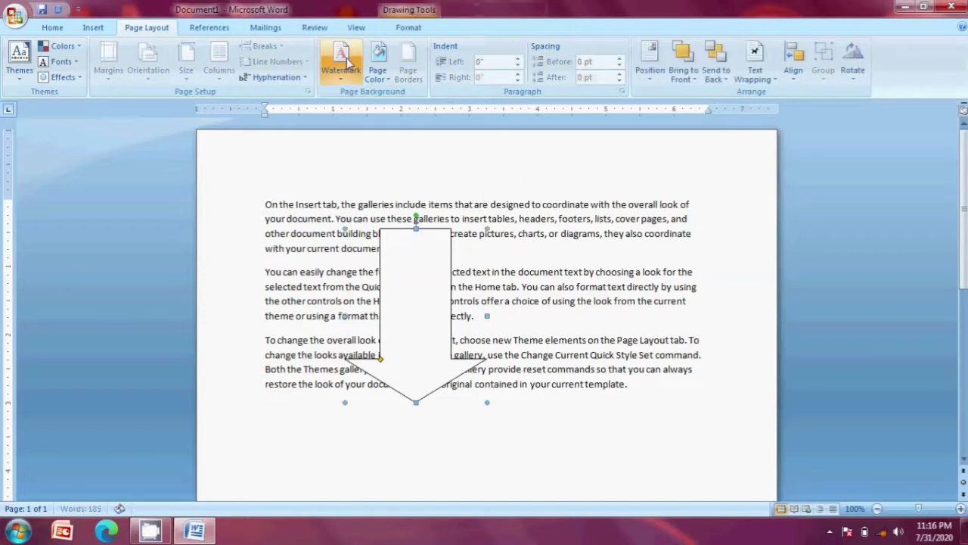
{"action": "left_click", "coordinate": [793, 71]}
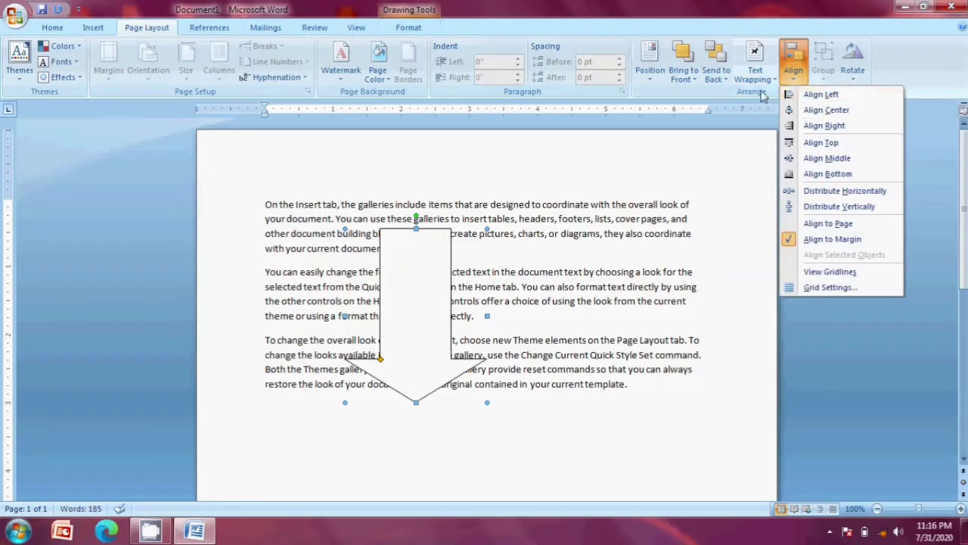
{"action": "left_click", "coordinate": [757, 76]}
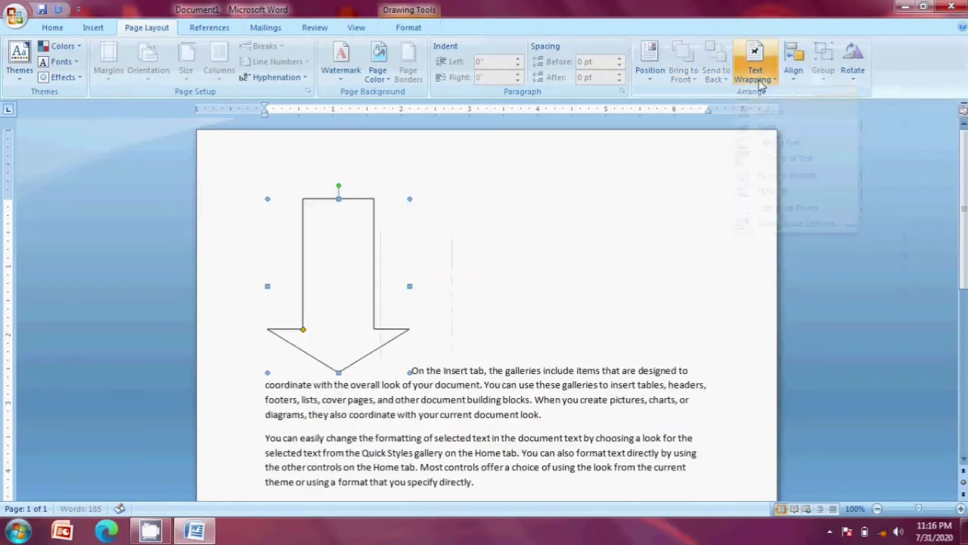
{"action": "left_click", "coordinate": [757, 72]}
{"action": "left_click", "coordinate": [770, 111]}
{"action": "left_click", "coordinate": [764, 79]}
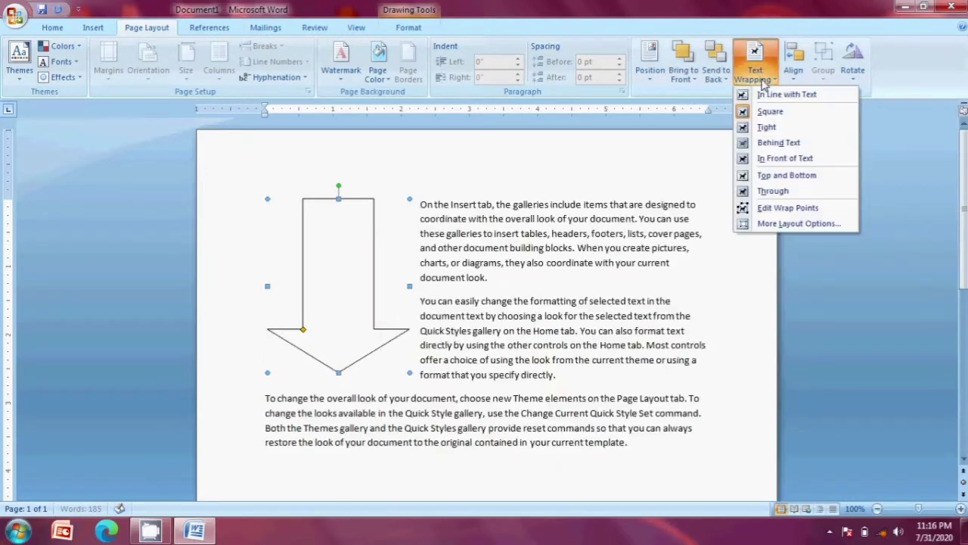
{"action": "left_click", "coordinate": [766, 128]}
Try Behind Text, In Front of Text and Top and Bottom wrapping on the down arrow in turn
{"action": "left_click", "coordinate": [756, 72]}
{"action": "left_click", "coordinate": [767, 144]}
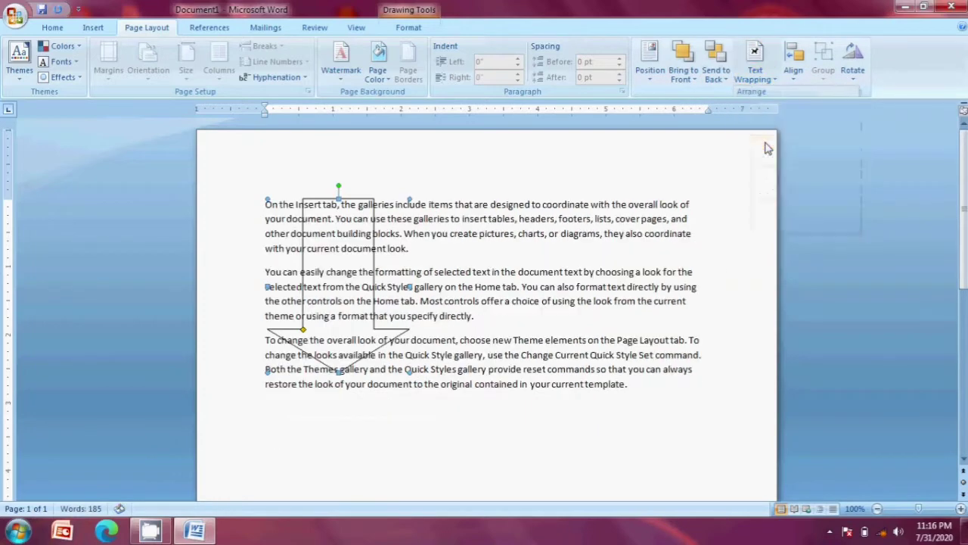
{"action": "left_click", "coordinate": [756, 72]}
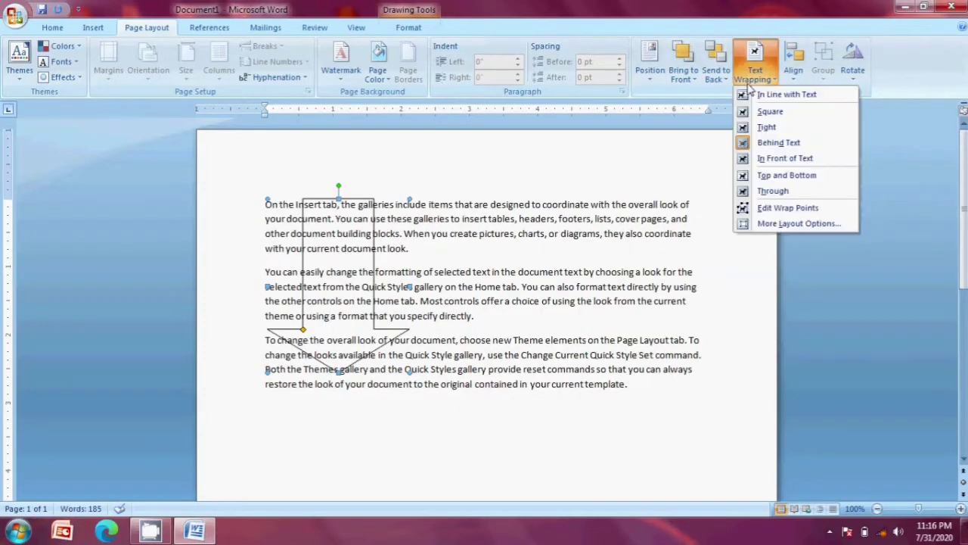
{"action": "left_click", "coordinate": [785, 158]}
{"action": "left_click", "coordinate": [760, 76]}
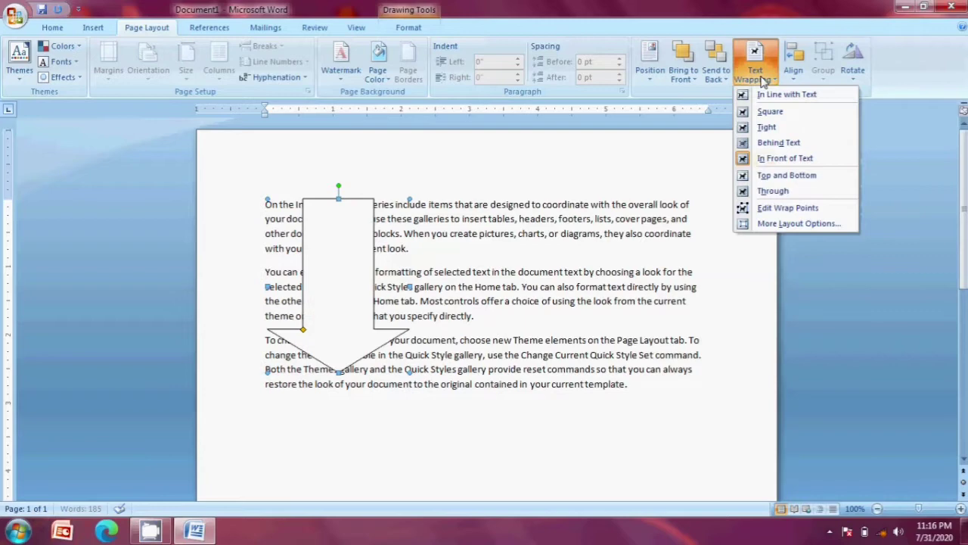
{"action": "left_click", "coordinate": [783, 175]}
Apply Through wrapping to the down arrow and move its upper-left wrap point inward to the middle of the shaft
{"action": "left_click", "coordinate": [755, 72]}
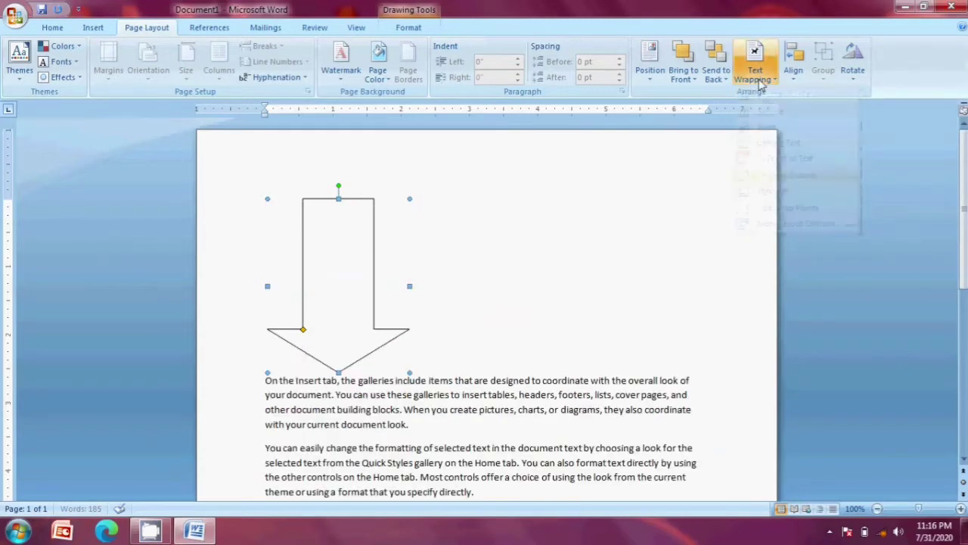
{"action": "left_click", "coordinate": [775, 191]}
{"action": "left_click", "coordinate": [756, 72]}
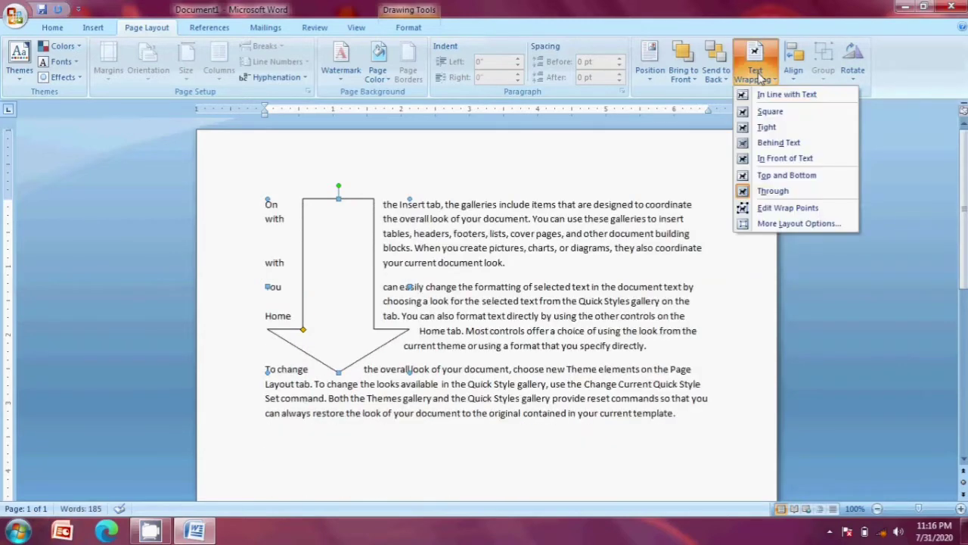
{"action": "left_click", "coordinate": [787, 207]}
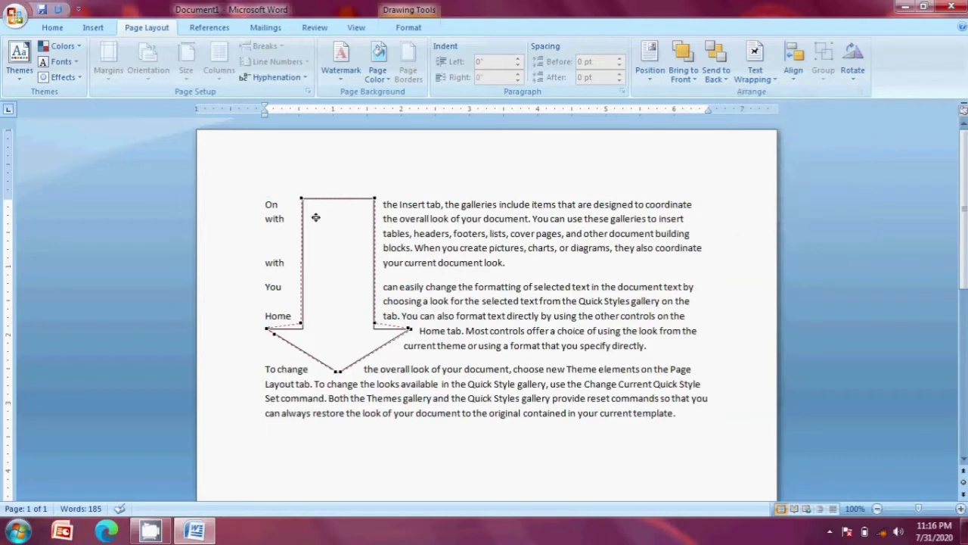
{"action": "left_click_drag", "start_coordinate": [315, 217], "coordinate": [340, 258]}
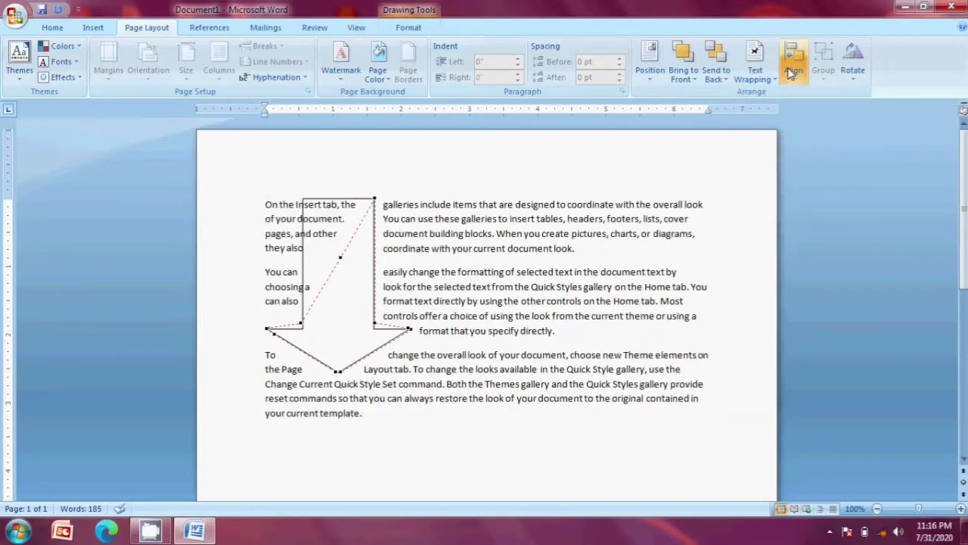
Delete the down arrow and all the sample text to leave an empty page
{"action": "left_click", "coordinate": [209, 28]}
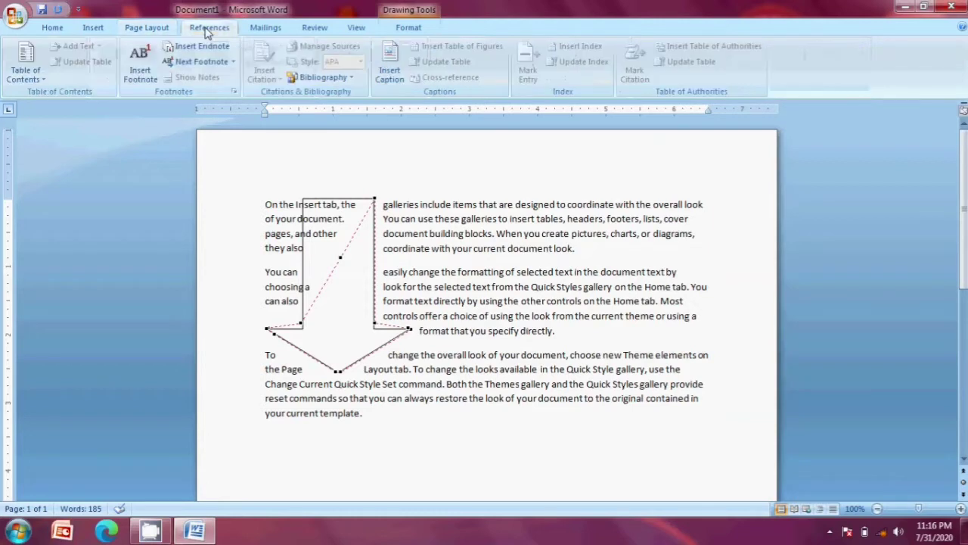
{"action": "left_click", "coordinate": [308, 199]}
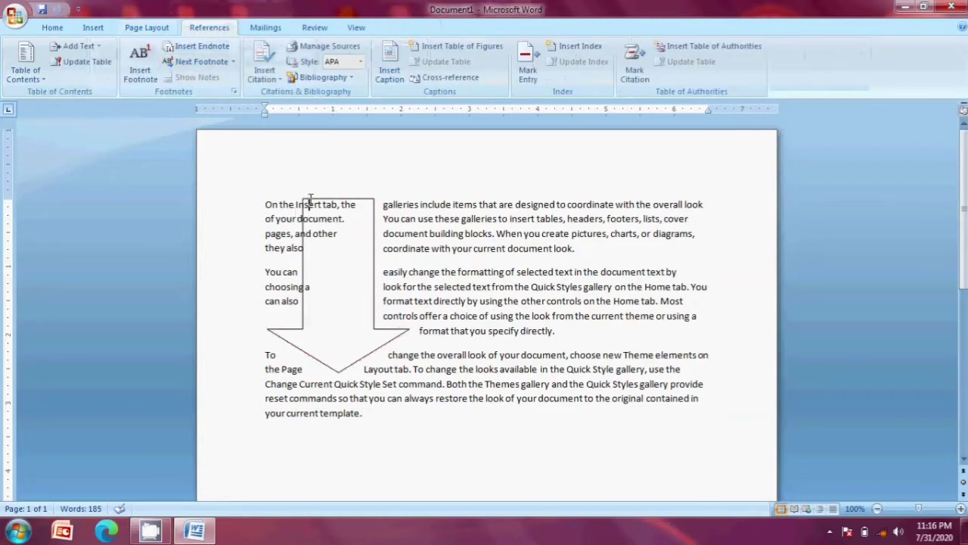
{"action": "left_click", "coordinate": [367, 200]}
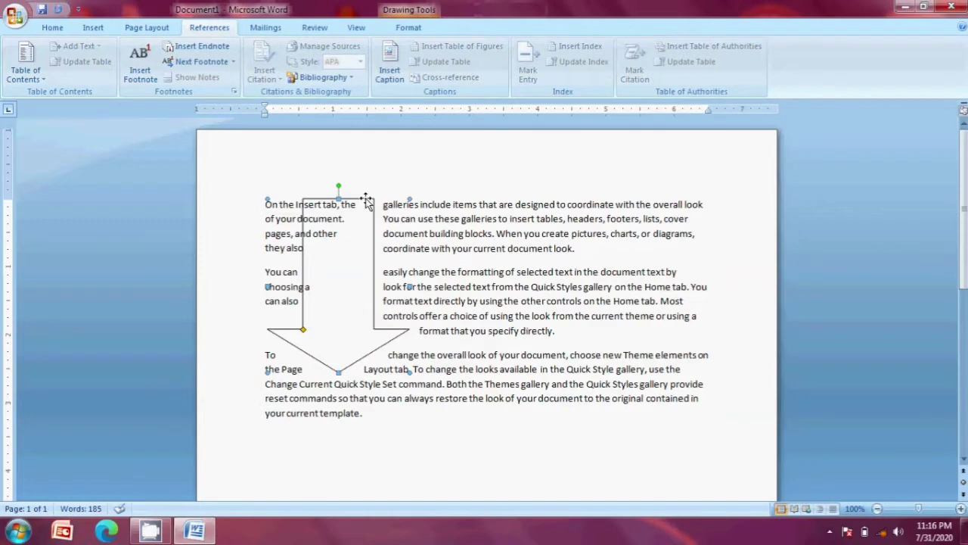
{"action": "key", "text": "Delete"}
{"action": "key", "text": "ctrl+a"}
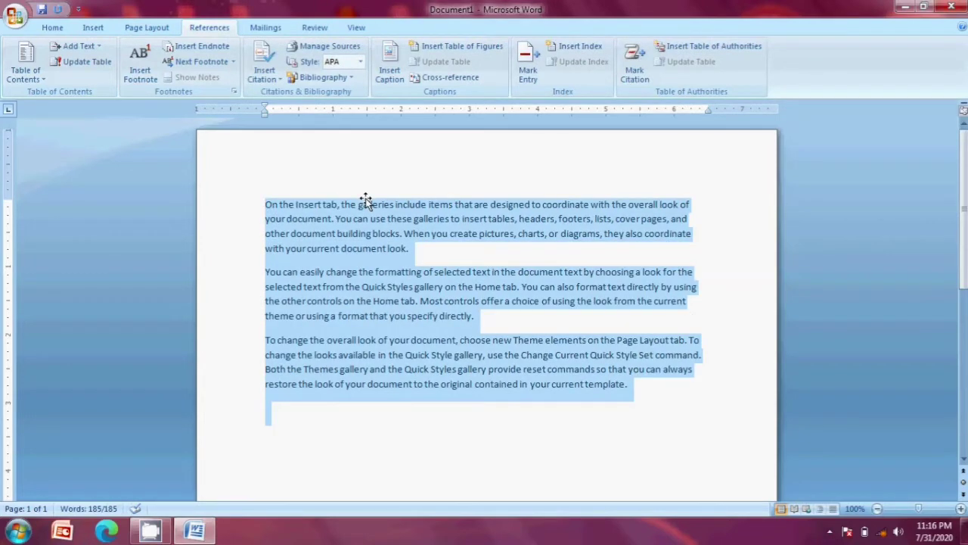
{"action": "key", "text": "Delete"}
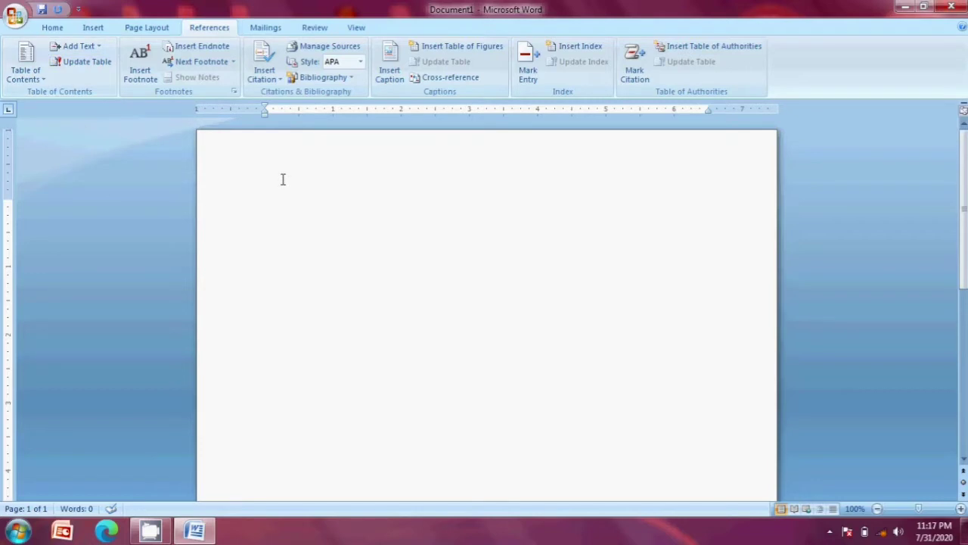
{"action": "type", "text": "A"}
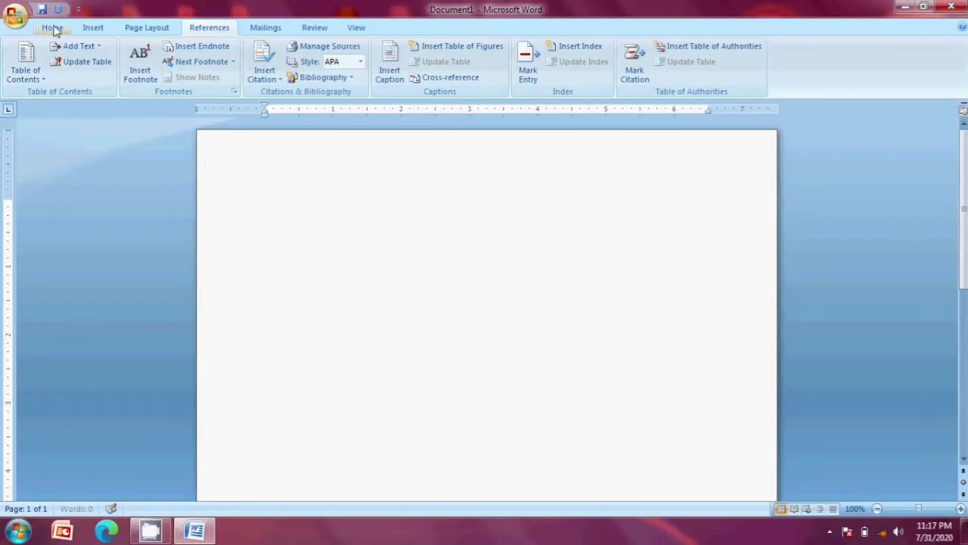
Set the font size to 16 for the text on the empty page
{"action": "left_click", "coordinate": [51, 27]}
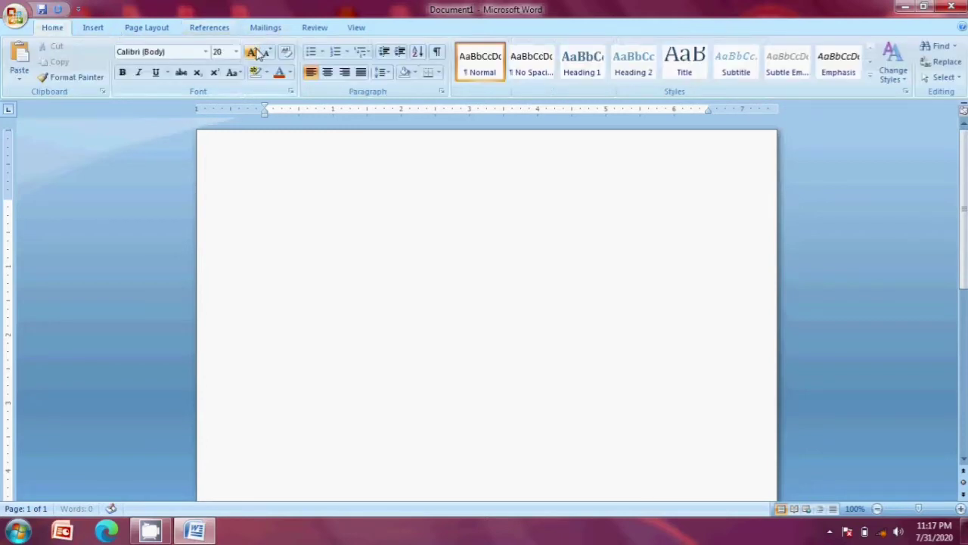
{"action": "left_click", "coordinate": [255, 51]}
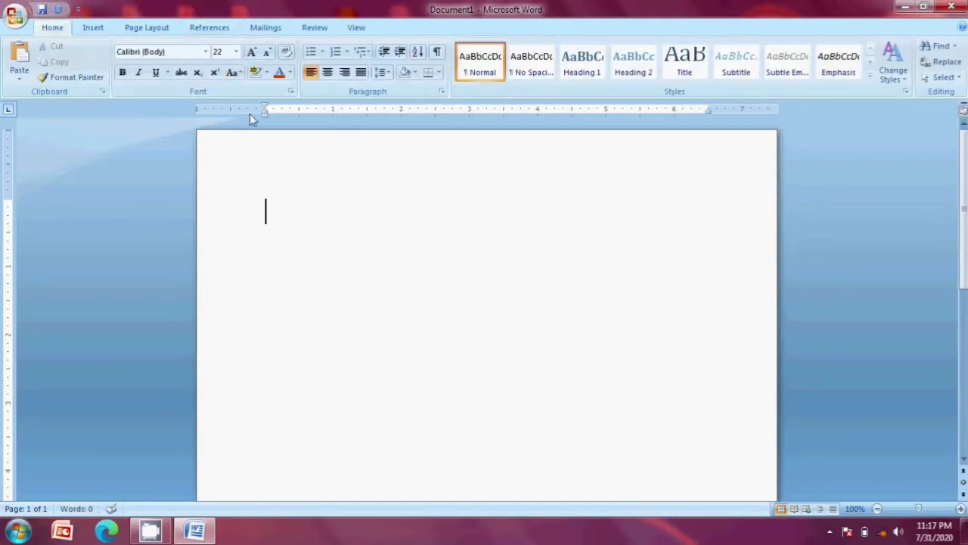
{"action": "left_click", "coordinate": [266, 51]}
{"action": "left_click", "coordinate": [267, 52]}
{"action": "left_click", "coordinate": [267, 51]}
{"action": "left_click", "coordinate": [267, 52]}
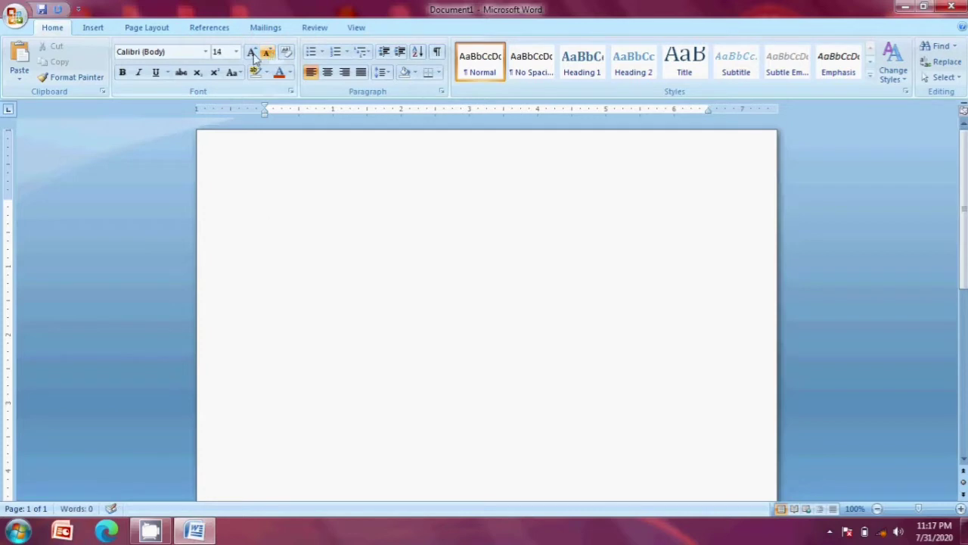
{"action": "left_click", "coordinate": [252, 53]}
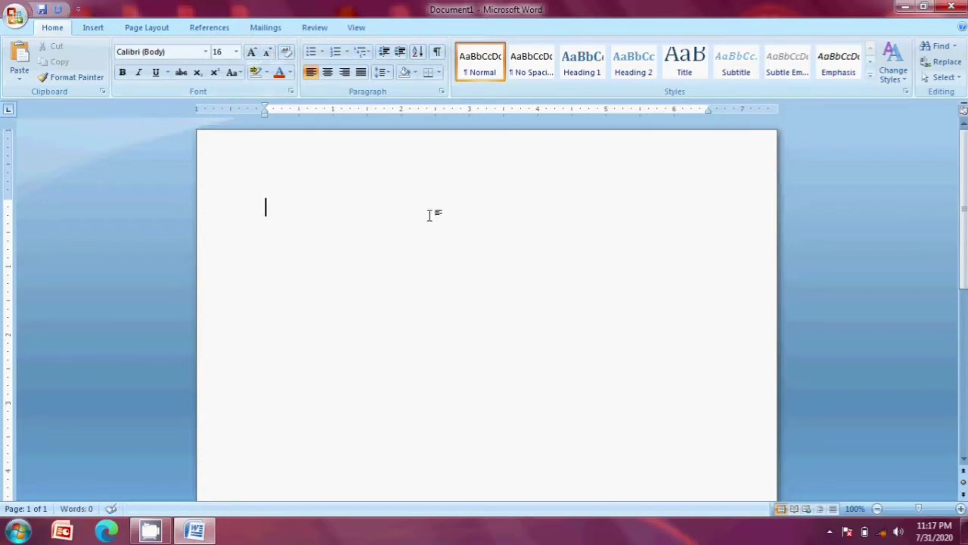
Enter the title "About computer" and generate one sample paragraph below it with =rand(1)
{"action": "type", "text": "About c"}
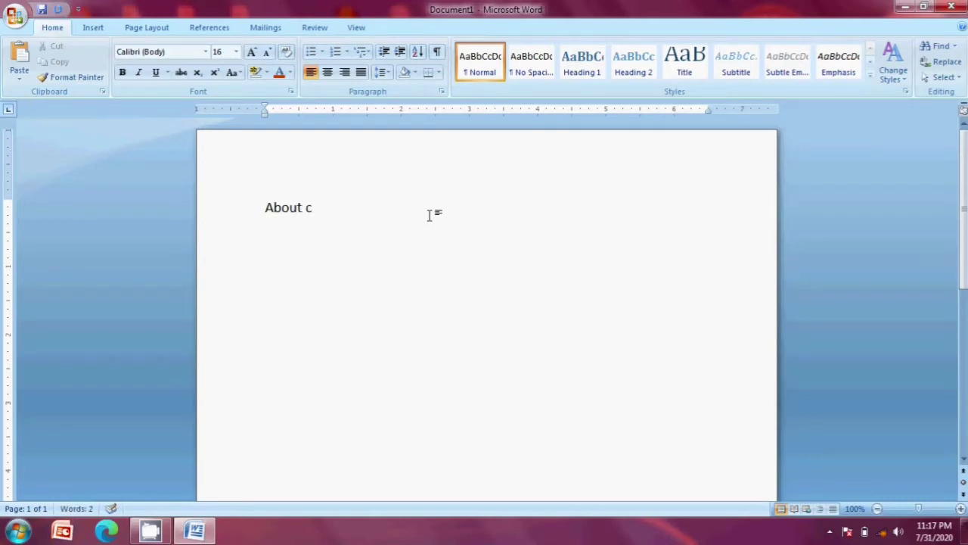
{"action": "type", "text": "omput"}
{"action": "type", "text": "=ran"}
{"action": "type", "text": "d"}
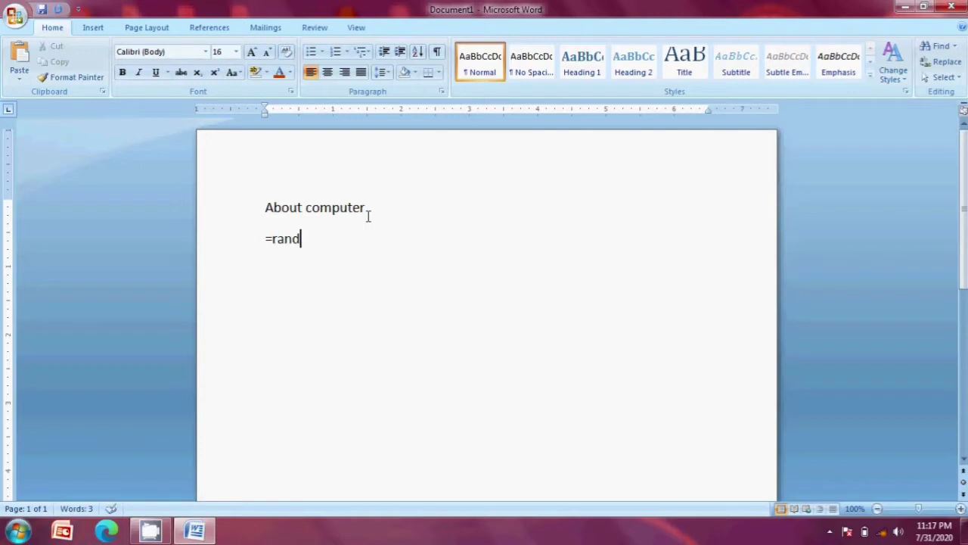
{"action": "type", "text": "(1)"}
{"action": "key", "text": "Return"}
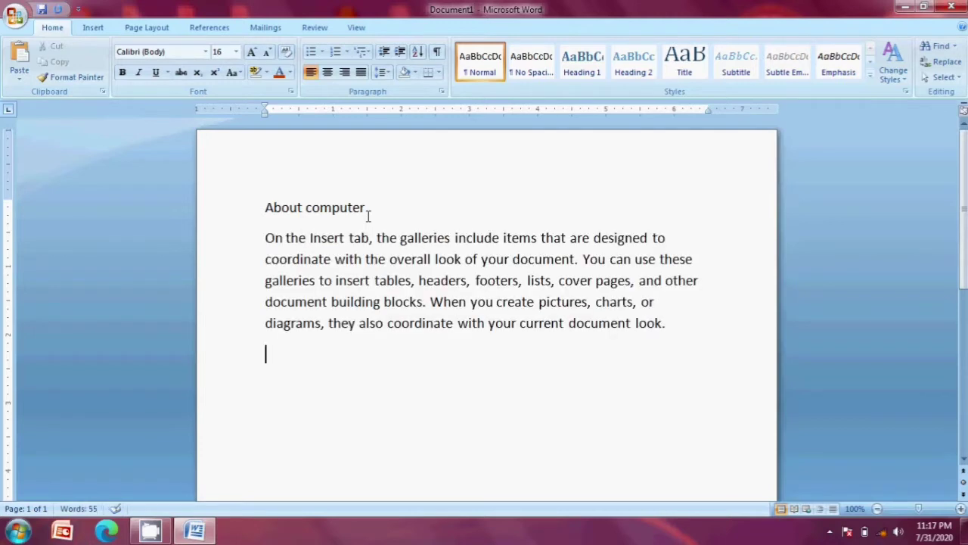
Mark the "About computer" title as a Level 1 entry for the table of contents
{"action": "left_click_drag", "start_coordinate": [370, 208], "coordinate": [280, 216]}
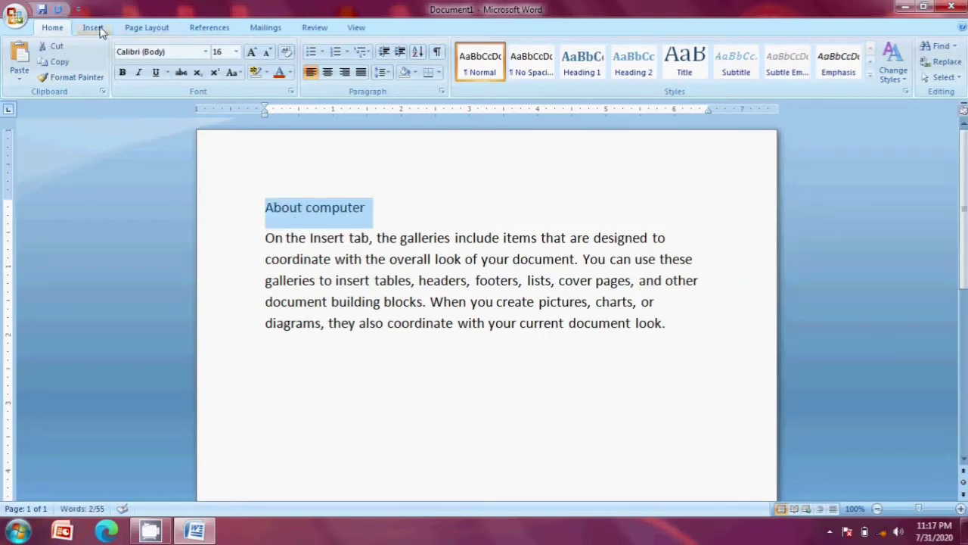
{"action": "left_click", "coordinate": [215, 28]}
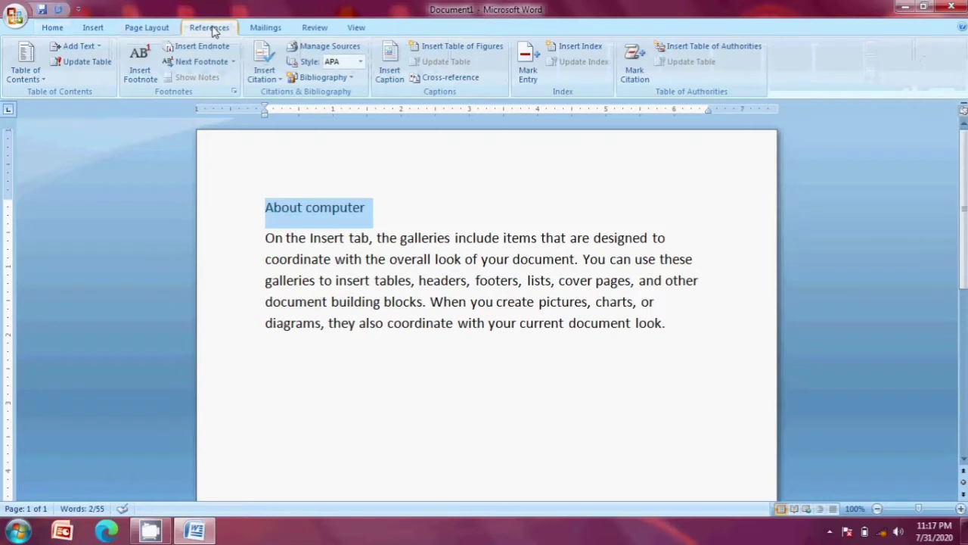
{"action": "left_click", "coordinate": [96, 47]}
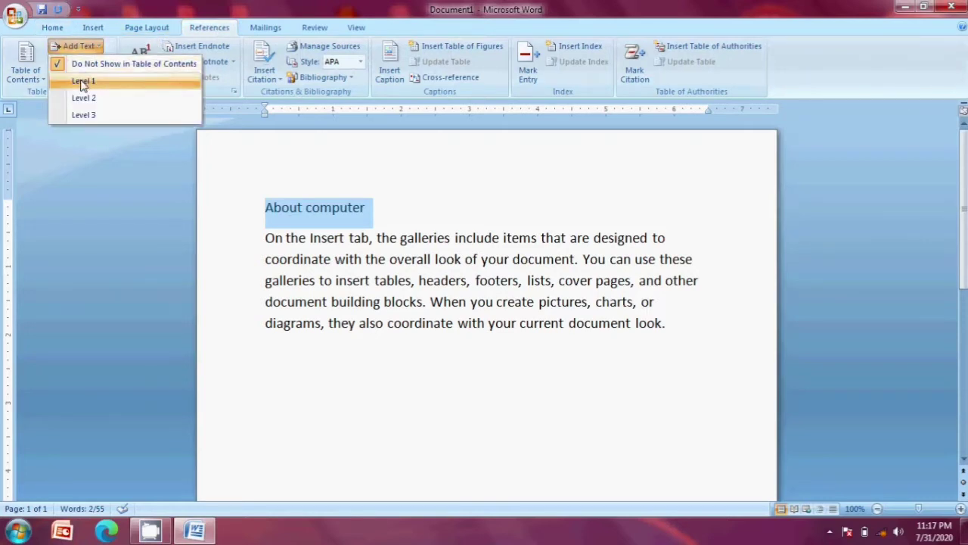
{"action": "left_click", "coordinate": [84, 83]}
Add an empty line and a page break after the sample paragraph to start a second page
{"action": "left_click", "coordinate": [673, 335]}
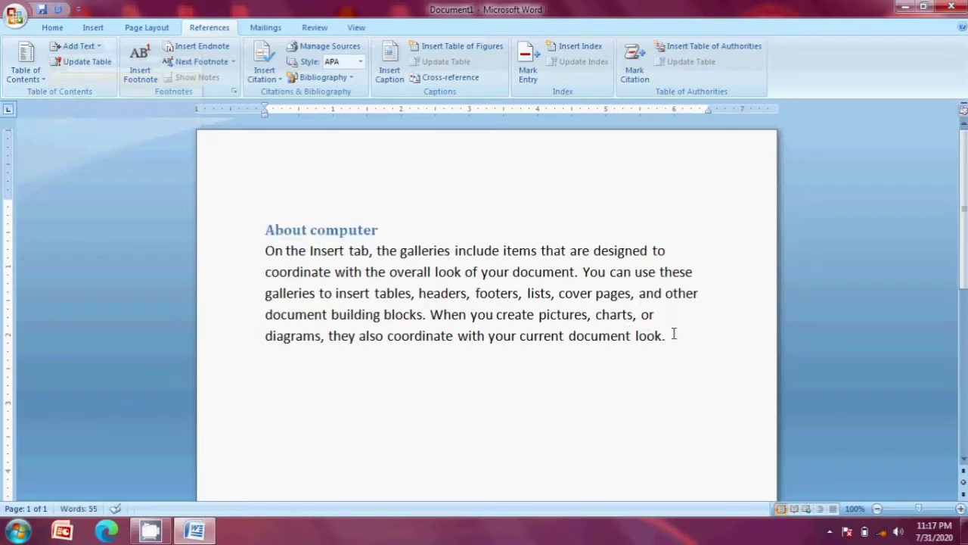
{"action": "key", "text": "Return"}
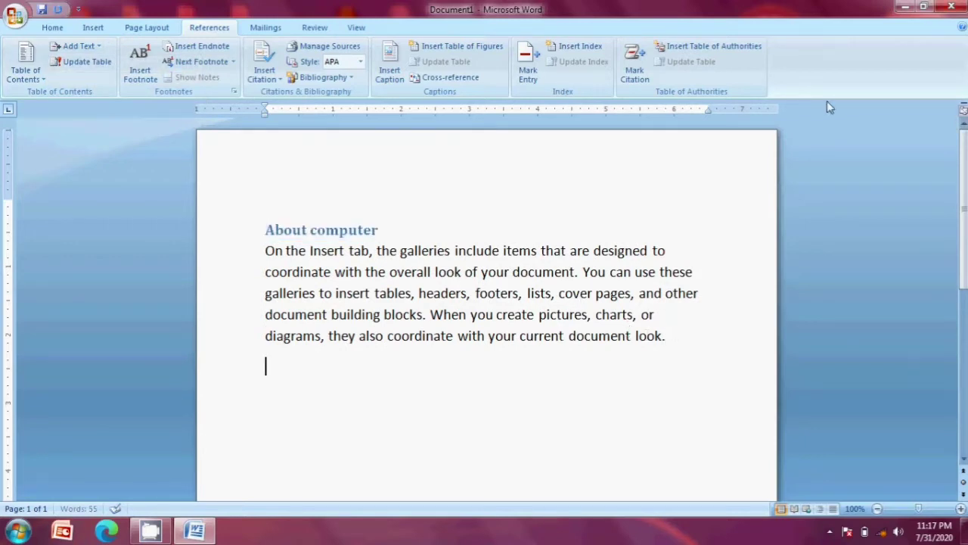
{"action": "key", "text": "ctrl+Return"}
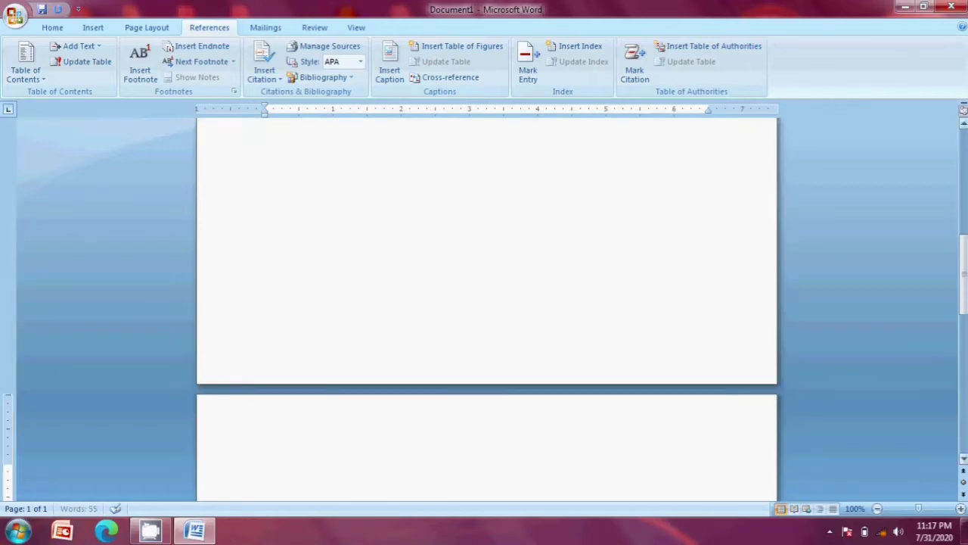
{"action": "mouse_move", "coordinate": [963, 272]}
{"action": "left_mouse_down"}
{"action": "mouse_move", "coordinate": [964, 298]}
{"action": "mouse_move", "coordinate": [963, 171]}
{"action": "mouse_move", "coordinate": [963, 259]}
{"action": "left_mouse_up"}
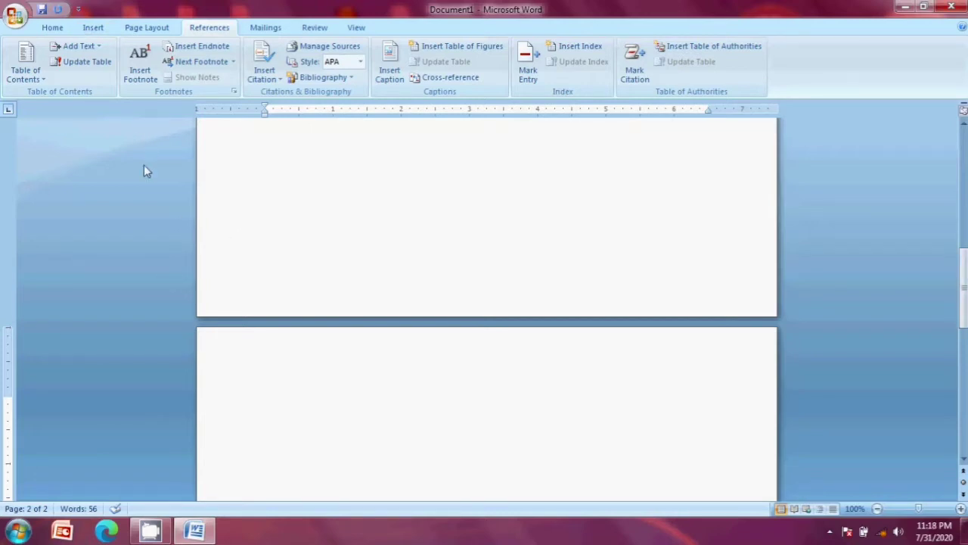
Enter the title "Microsoft office 2007" on page 2 and generate two sample paragraphs below it with =rand(2)
{"action": "type", "text": "A"}
{"action": "key", "text": "BackSpace"}
{"action": "type", "text": "Mo"}
{"action": "key", "text": "BackSpace"}
{"action": "type", "text": "icrosoft office 2007"}
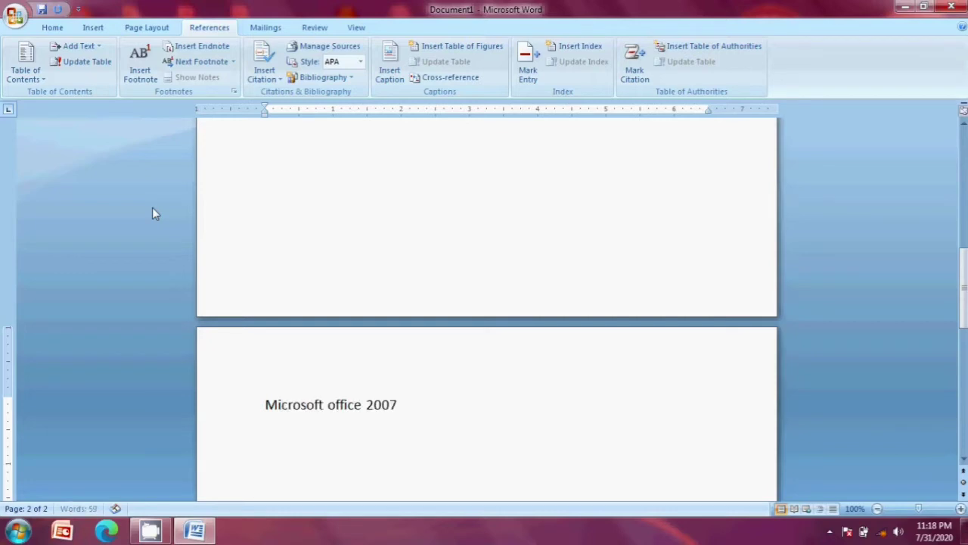
{"action": "key", "text": "Left"}
{"action": "key", "text": "Left"}
{"action": "type", "text": "=rand("}
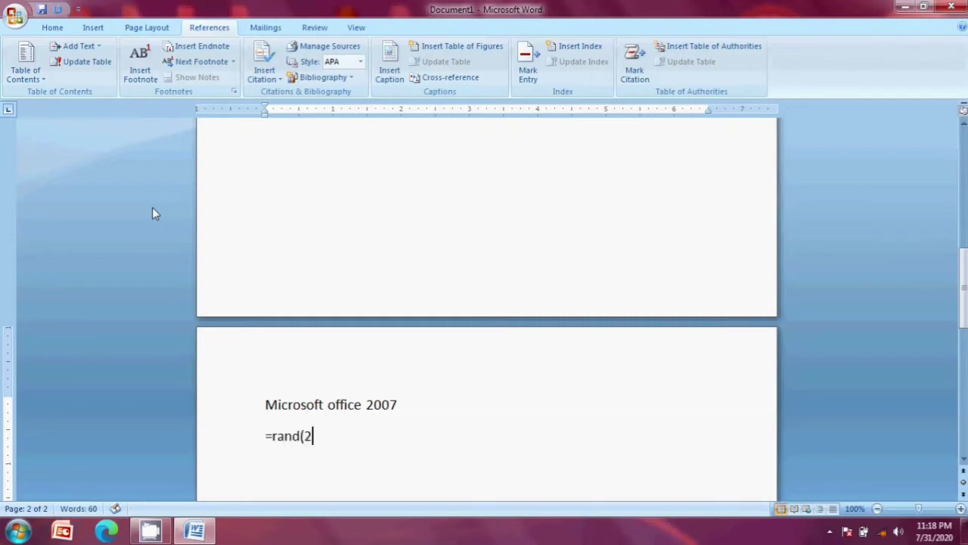
{"action": "type", "text": "2)"}
{"action": "key", "text": "Return"}
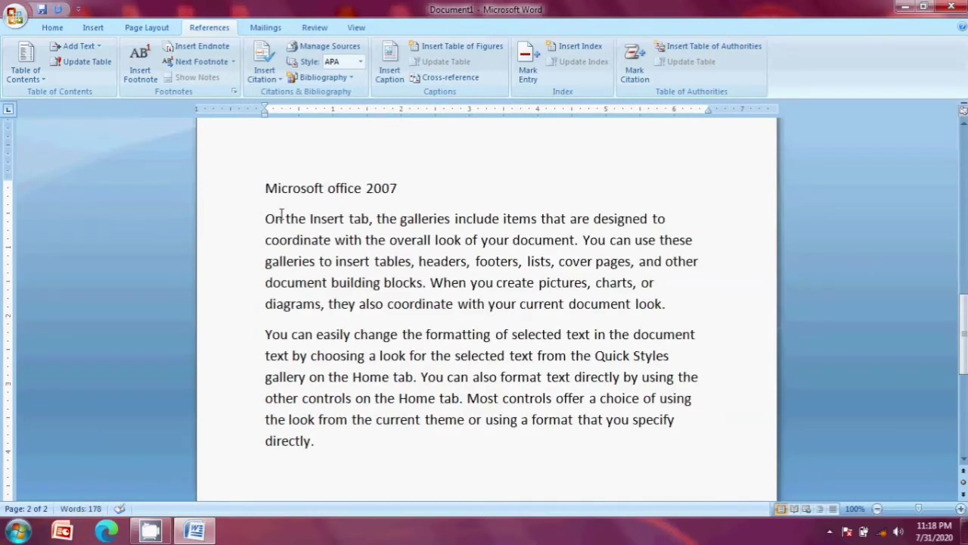
Mark the "Microsoft office 2007" title as a Level 2 entry for the table of contents
{"action": "triple_click", "coordinate": [296, 183]}
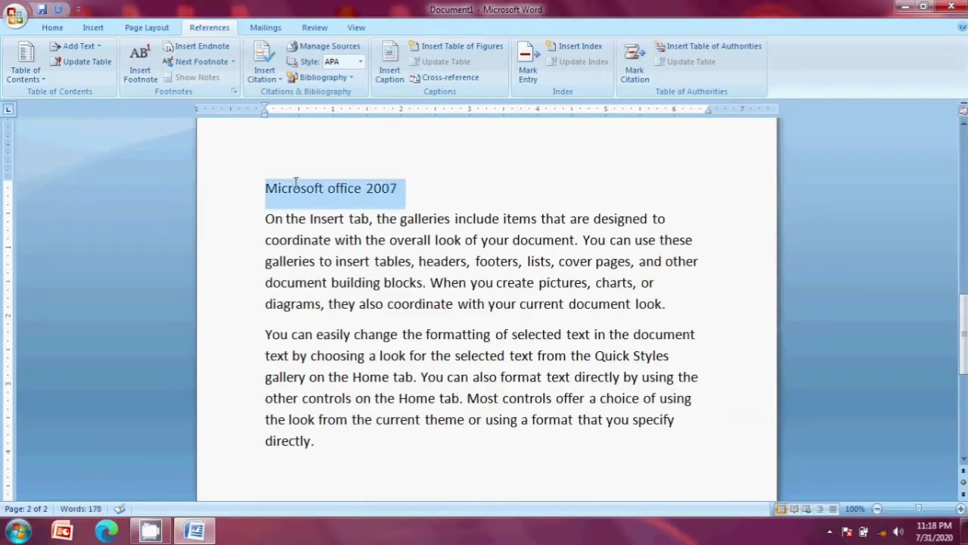
{"action": "left_click", "coordinate": [84, 46]}
{"action": "left_click", "coordinate": [89, 103]}
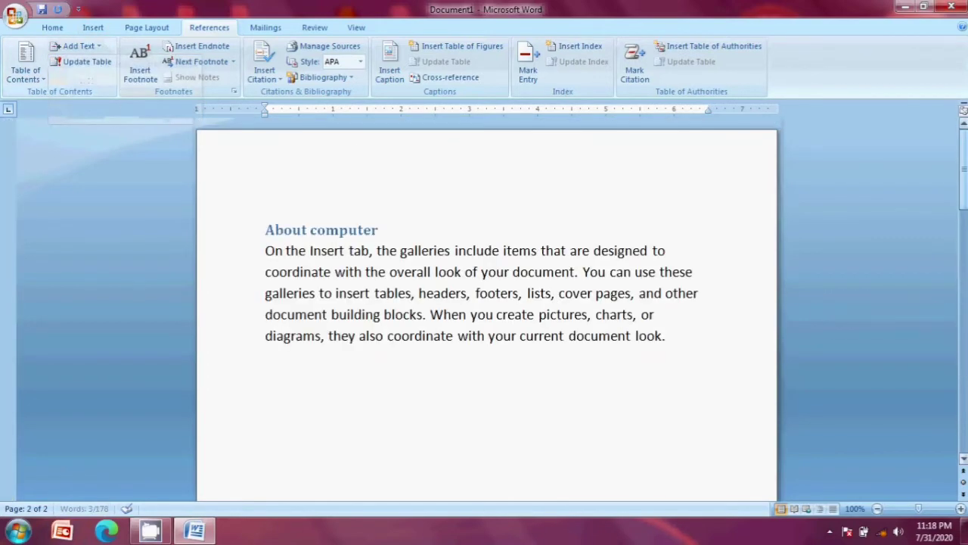
Insert a page break after the last paragraph of page 2 to start a third page
{"action": "left_click_drag", "start_coordinate": [963, 170], "coordinate": [963, 361]}
{"action": "left_click", "coordinate": [384, 310]}
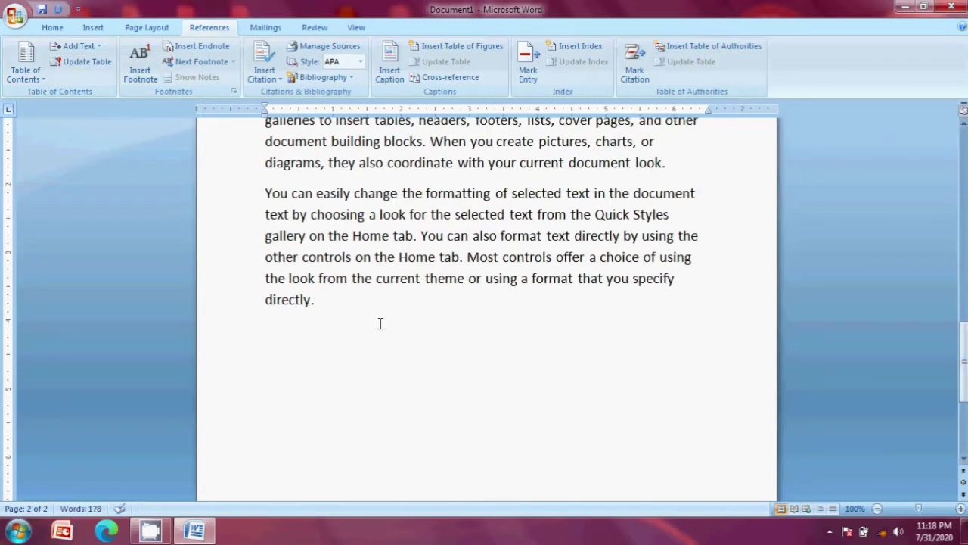
{"action": "key", "text": "ctrl+Return"}
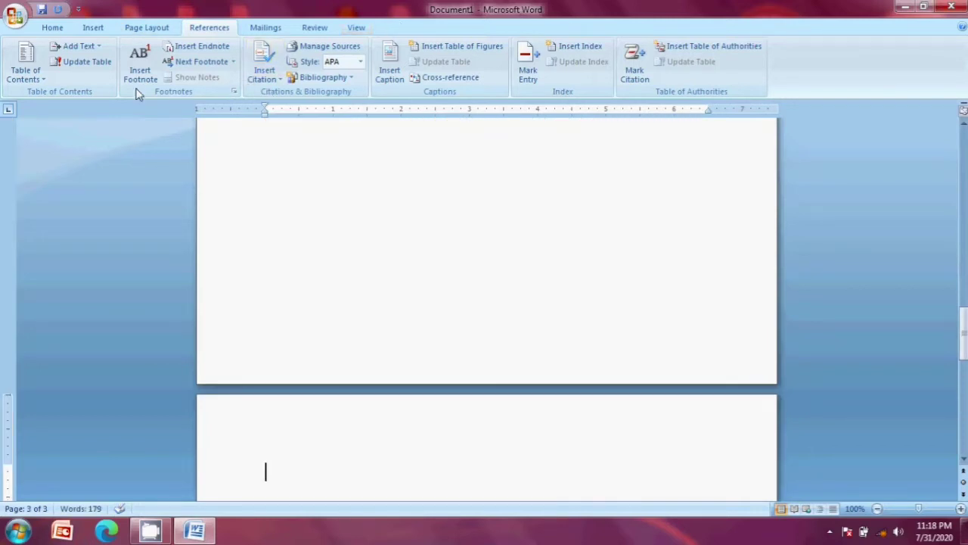
{"action": "left_click", "coordinate": [79, 46]}
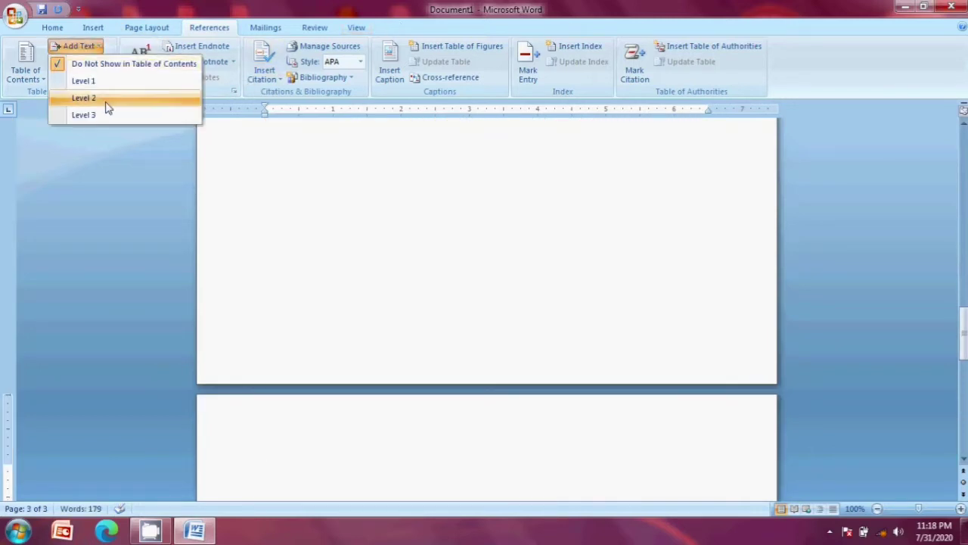
{"action": "left_click", "coordinate": [342, 219]}
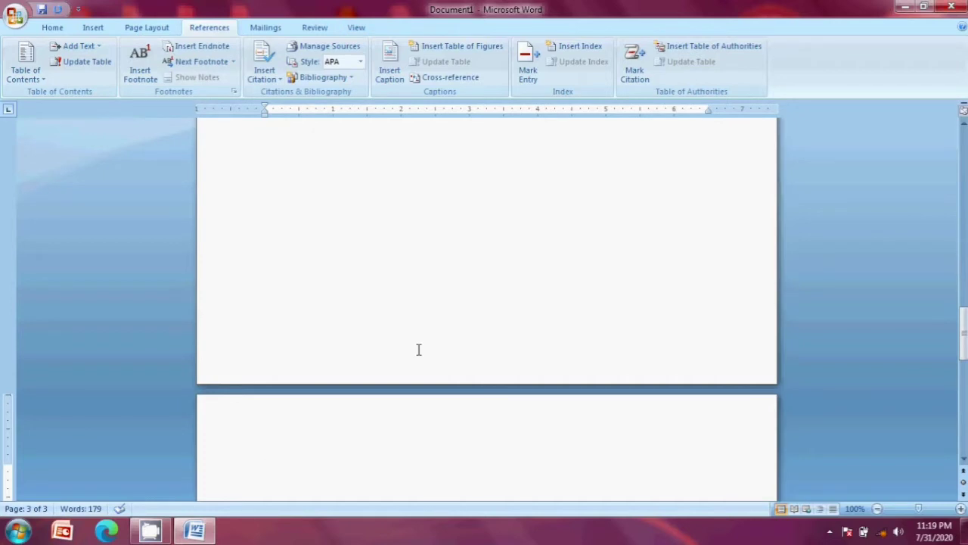
Enter the title "Ms word" on page 3 and generate sample paragraphs below it with =rand()
{"action": "type", "text": "Ms word"}
{"action": "key", "text": "Return"}
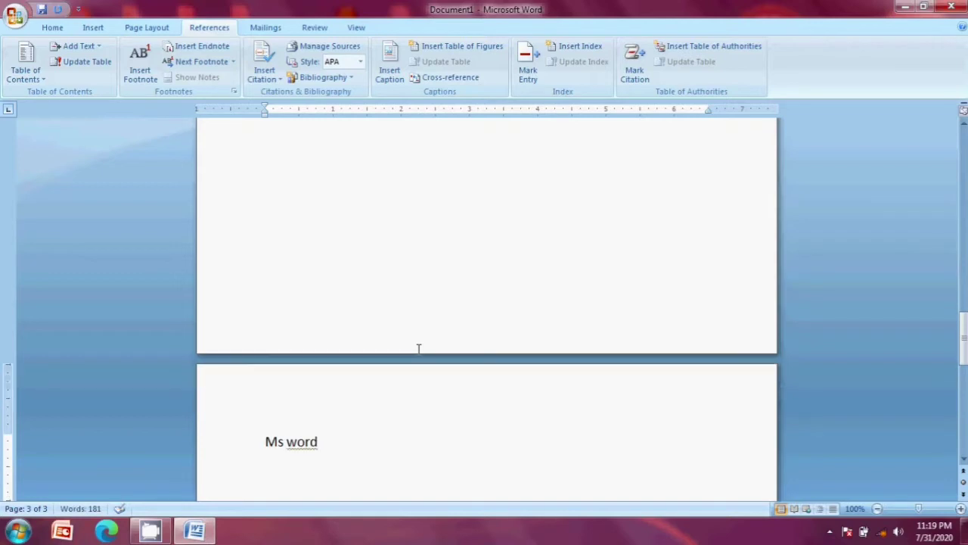
{"action": "type", "text": "=e"}
{"action": "key", "text": "BackSpace"}
{"action": "type", "text": "rand()"}
{"action": "key", "text": "Return"}
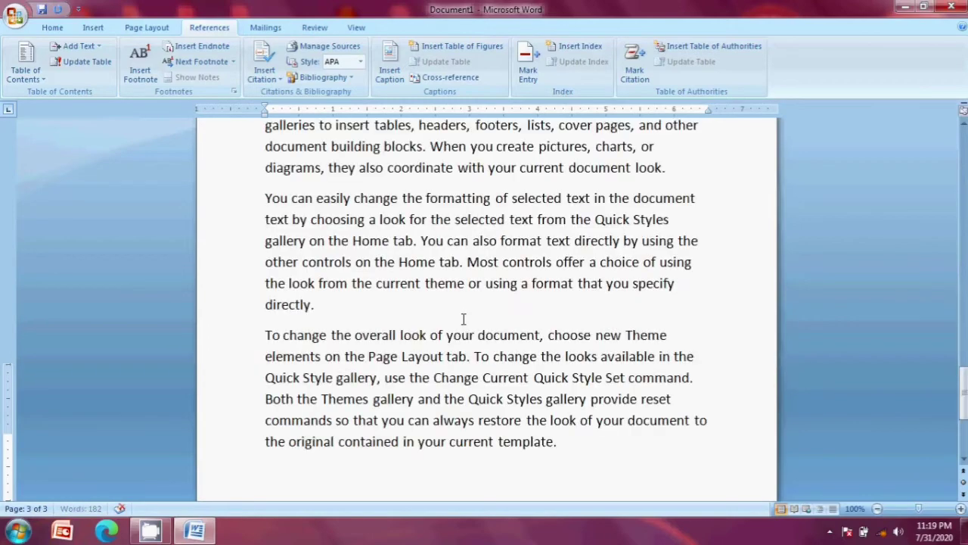
Mark the "Ms word" title as a Level 3 entry for the table of contents
{"action": "left_click_drag", "start_coordinate": [965, 395], "coordinate": [965, 349]}
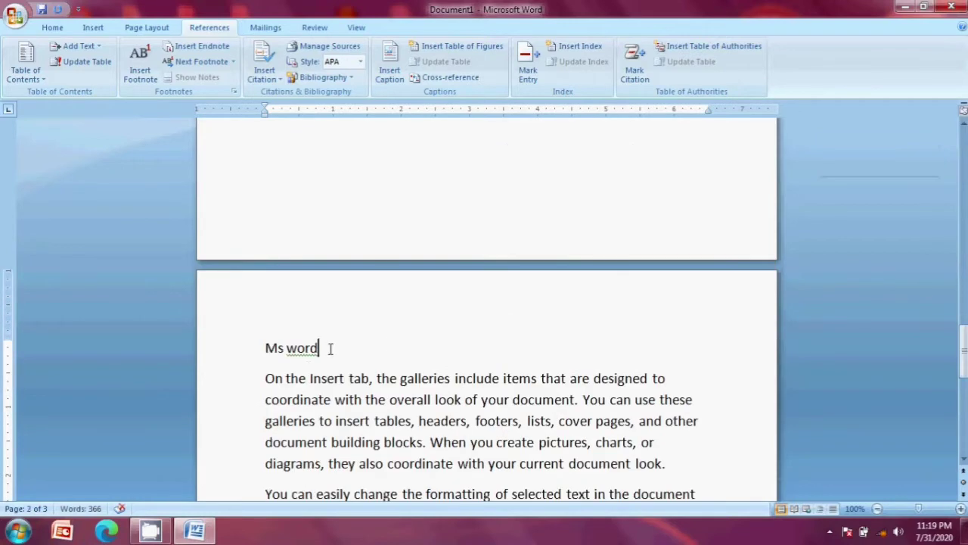
{"action": "left_click_drag", "start_coordinate": [328, 348], "coordinate": [248, 336]}
{"action": "left_click", "coordinate": [98, 46]}
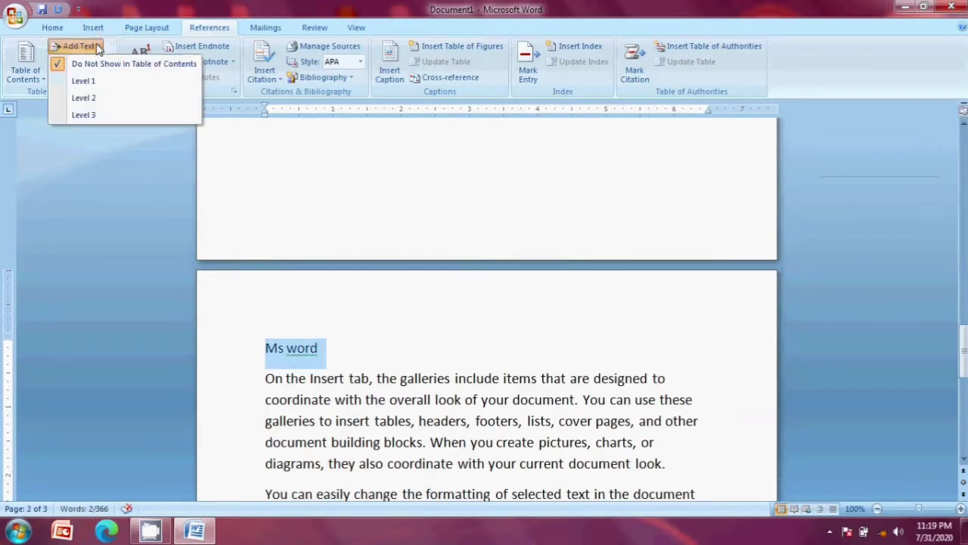
{"action": "left_click", "coordinate": [95, 115]}
{"action": "left_click", "coordinate": [507, 322]}
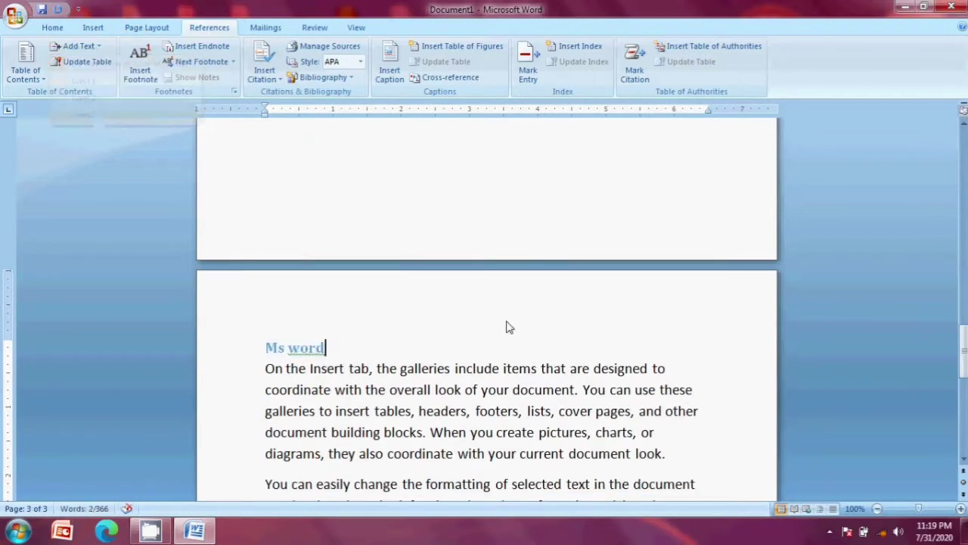
Insert a page break before the "About computer" heading to leave a blank first page
{"action": "left_click_drag", "start_coordinate": [965, 348], "coordinate": [966, 83]}
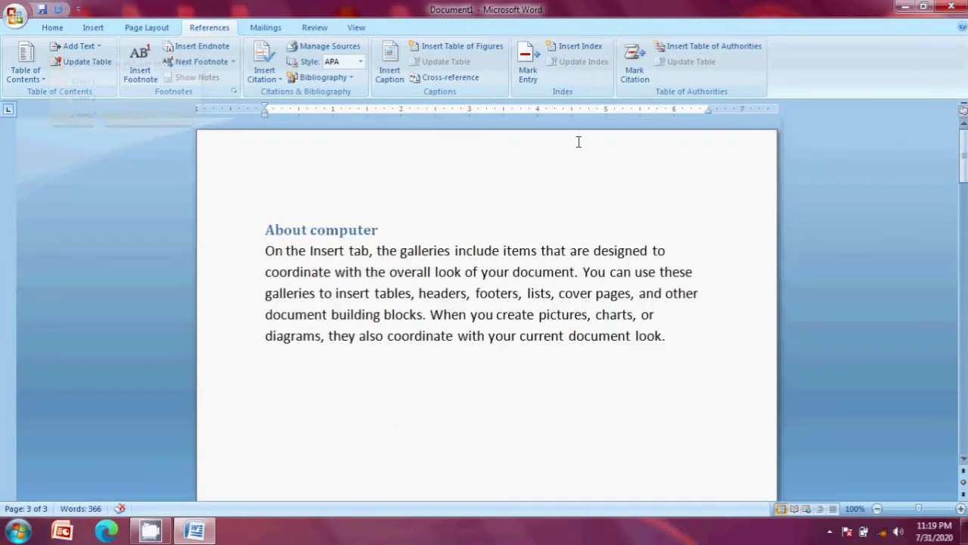
{"action": "left_click", "coordinate": [264, 229]}
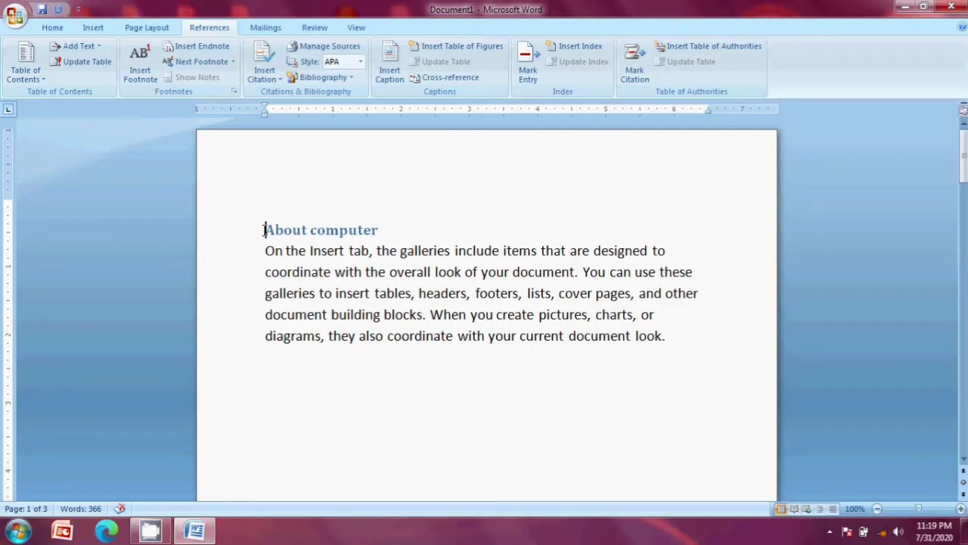
{"action": "key", "text": "ctrl+Return"}
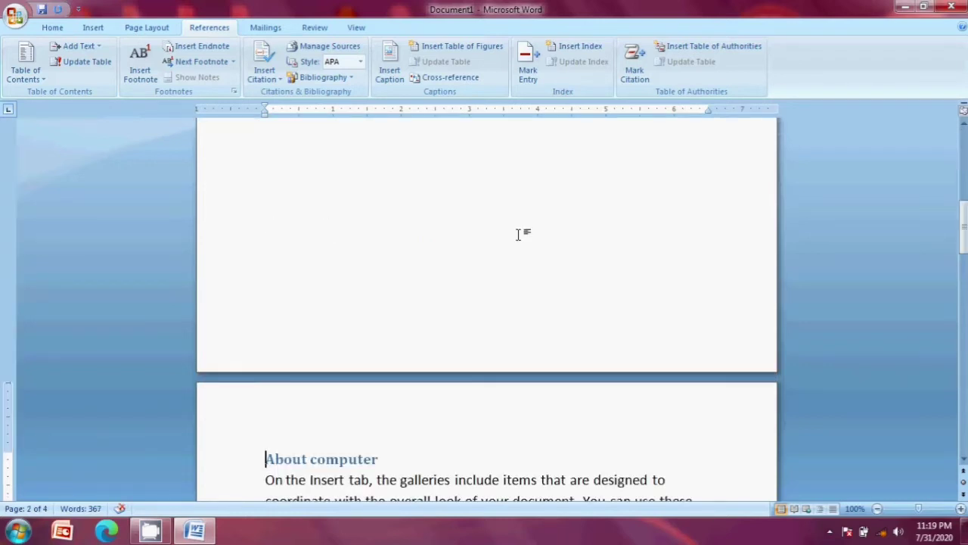
Insert the built-in Automatic Table 1 table of contents at the start of the blank first page
{"action": "left_click_drag", "start_coordinate": [964, 227], "coordinate": [964, 147]}
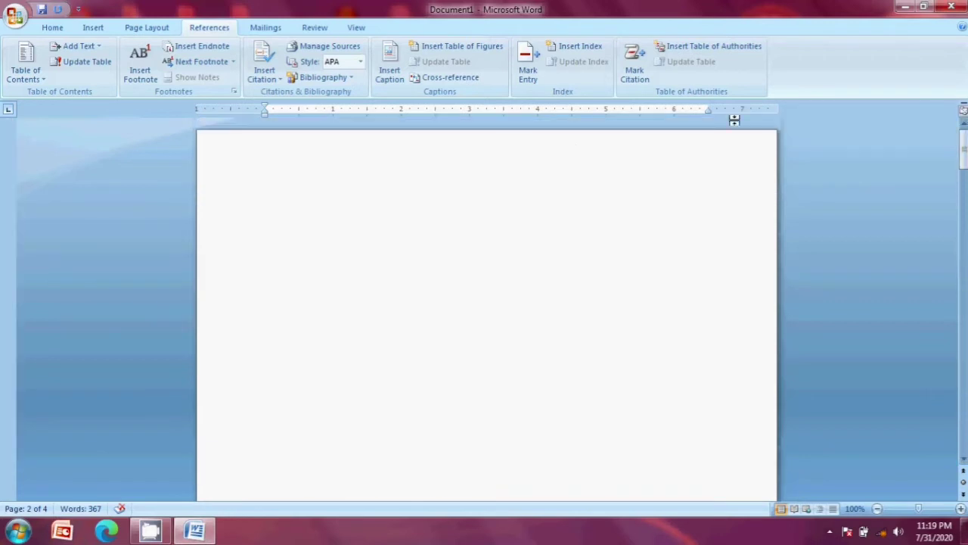
{"action": "left_click", "coordinate": [268, 203]}
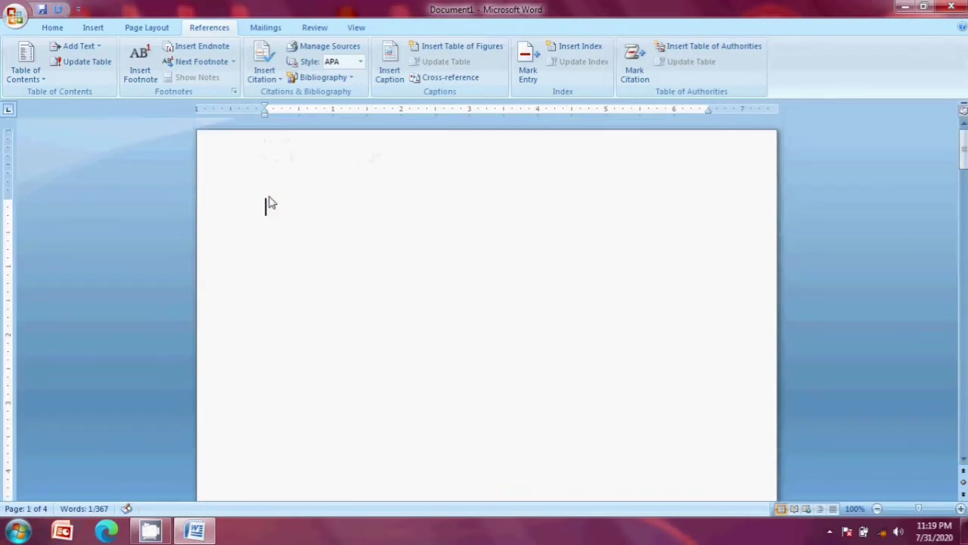
{"action": "left_click", "coordinate": [30, 68]}
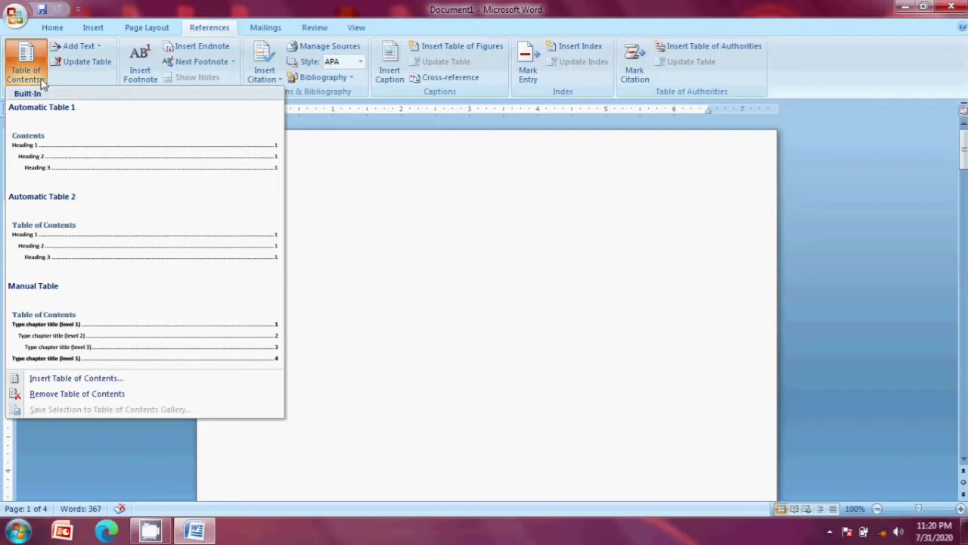
{"action": "left_click", "coordinate": [42, 143]}
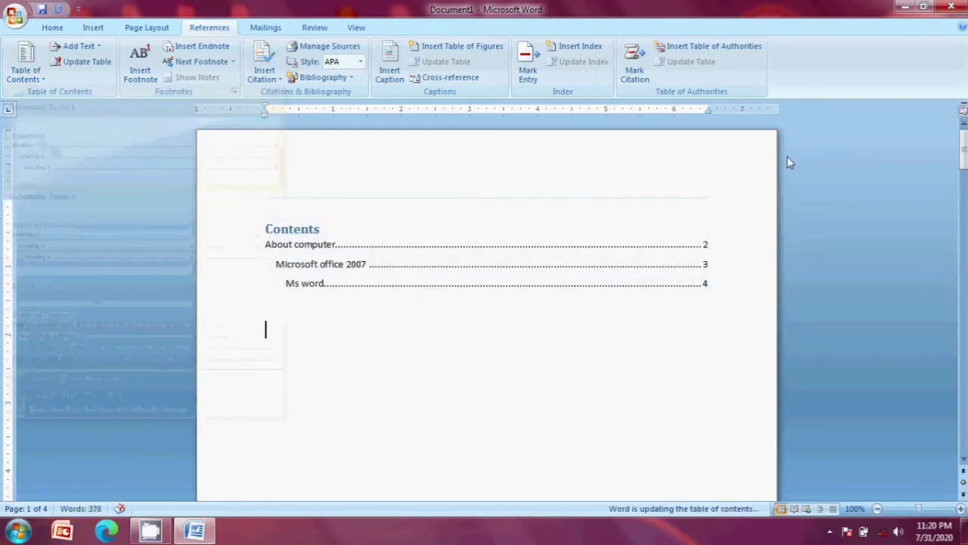
{"action": "mouse_move", "coordinate": [964, 157]}
{"action": "left_mouse_down"}
{"action": "mouse_move", "coordinate": [964, 345]}
{"action": "mouse_move", "coordinate": [964, 140]}
{"action": "left_mouse_up"}
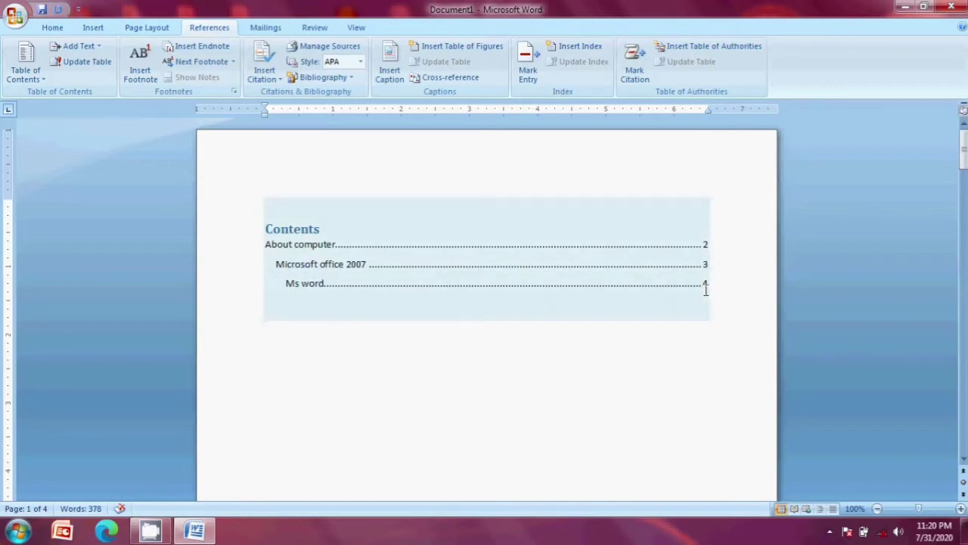
{"action": "left_click", "coordinate": [830, 531]}
{"action": "left_click", "coordinate": [307, 151]}
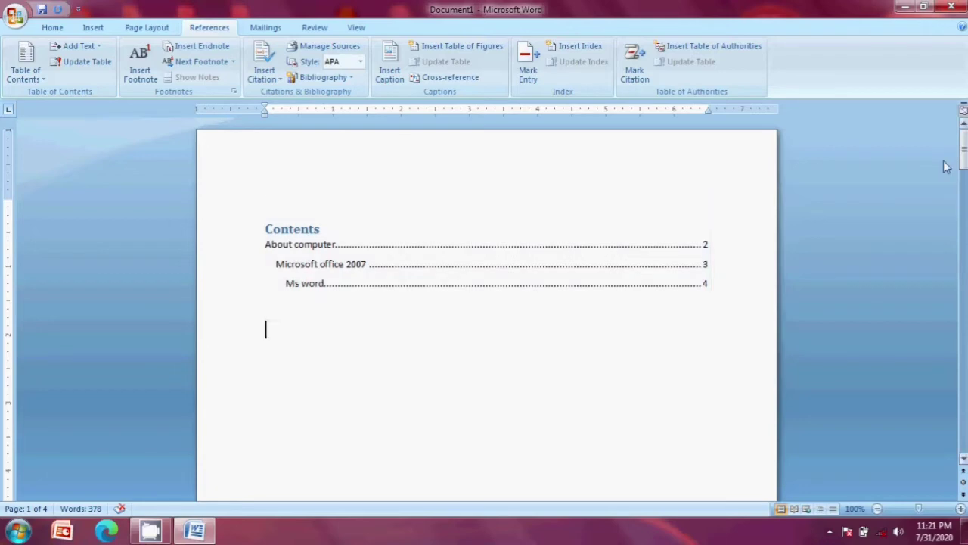
{"action": "mouse_move", "coordinate": [963, 148]}
{"action": "left_mouse_down"}
{"action": "mouse_move", "coordinate": [963, 413]}
{"action": "mouse_move", "coordinate": [963, 140]}
{"action": "left_mouse_up"}
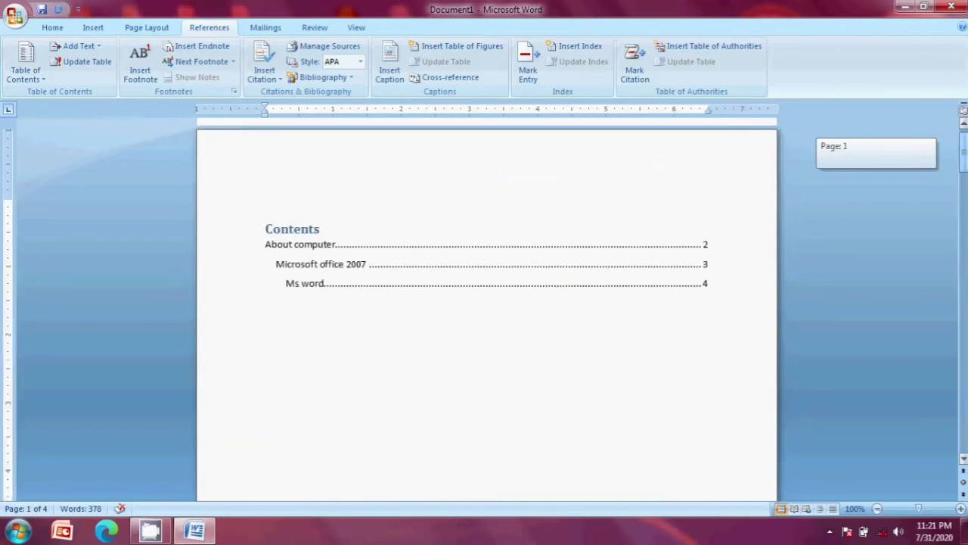
Follow the "Ms word" and "About computer" links in the table of contents to their headings, returning to the contents page after each
{"action": "left_click", "coordinate": [303, 289]}
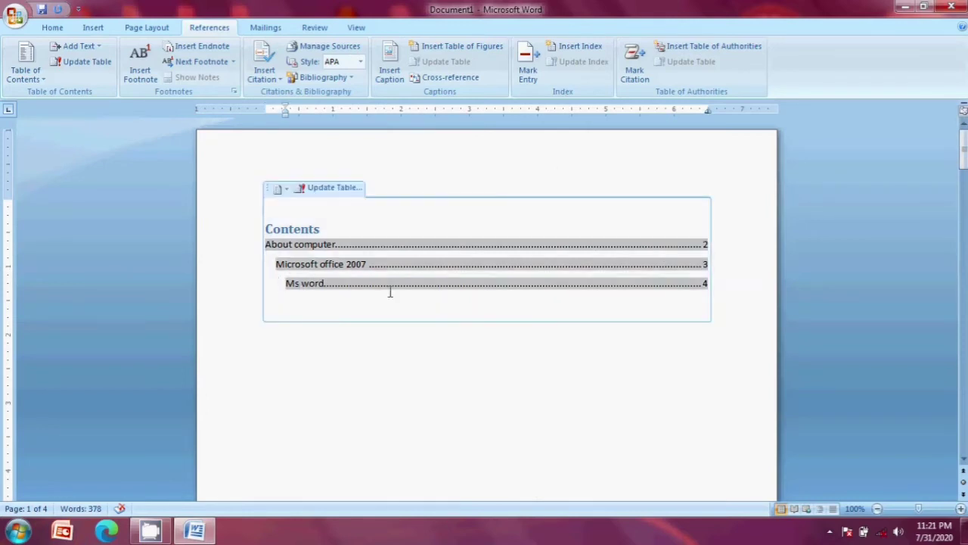
{"action": "left_click", "coordinate": [305, 284], "text": "ctrl"}
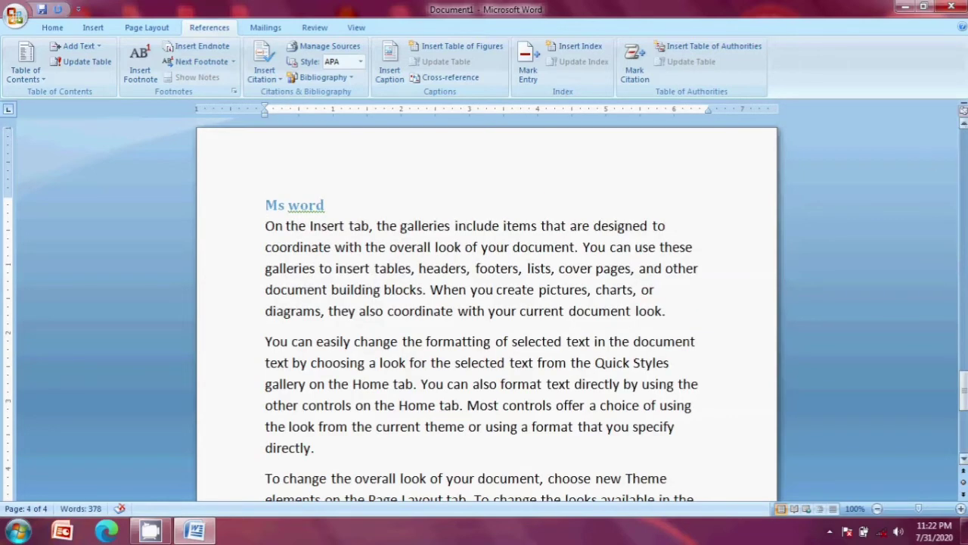
{"action": "left_click_drag", "start_coordinate": [963, 390], "coordinate": [963, 125]}
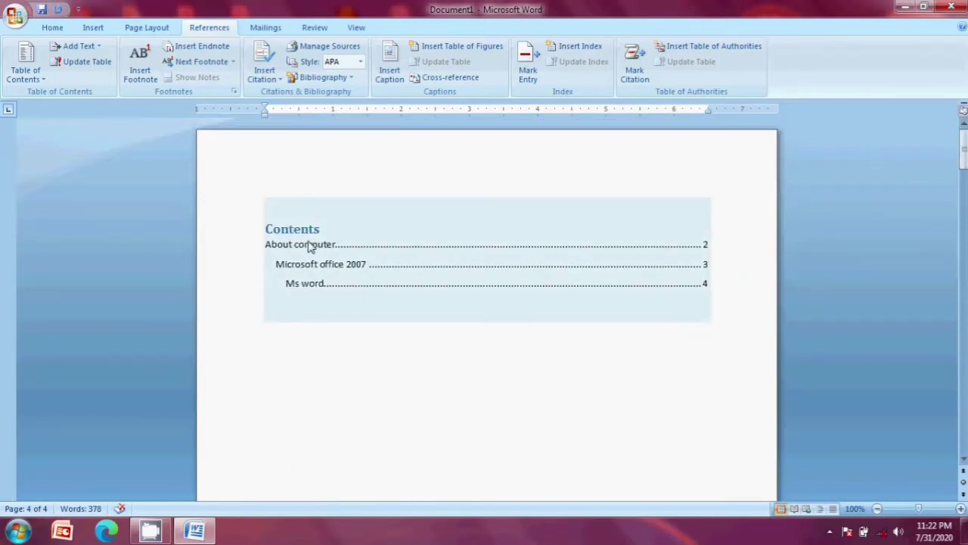
{"action": "left_click", "coordinate": [302, 248]}
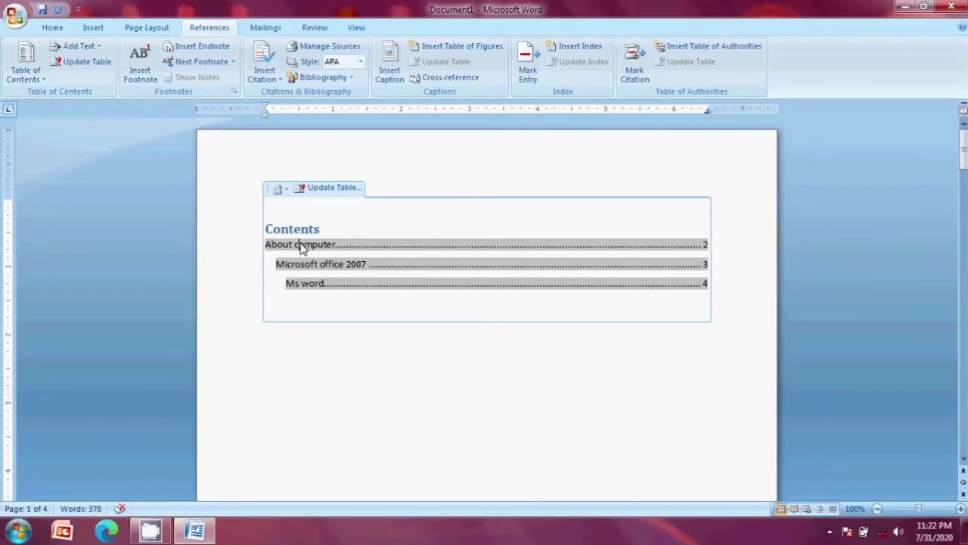
{"action": "left_click", "coordinate": [301, 248], "text": "ctrl"}
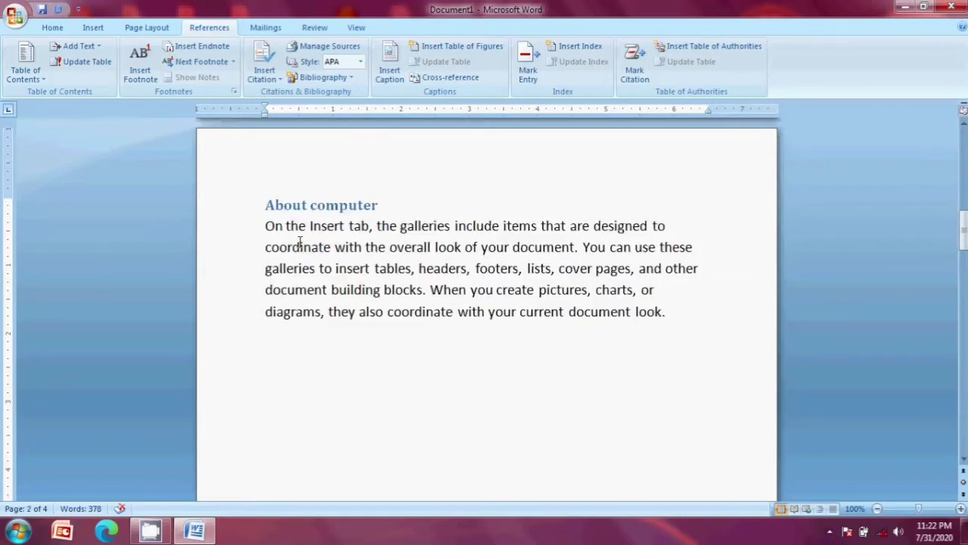
{"action": "left_click_drag", "start_coordinate": [964, 230], "coordinate": [964, 144]}
{"action": "left_click", "coordinate": [902, 138]}
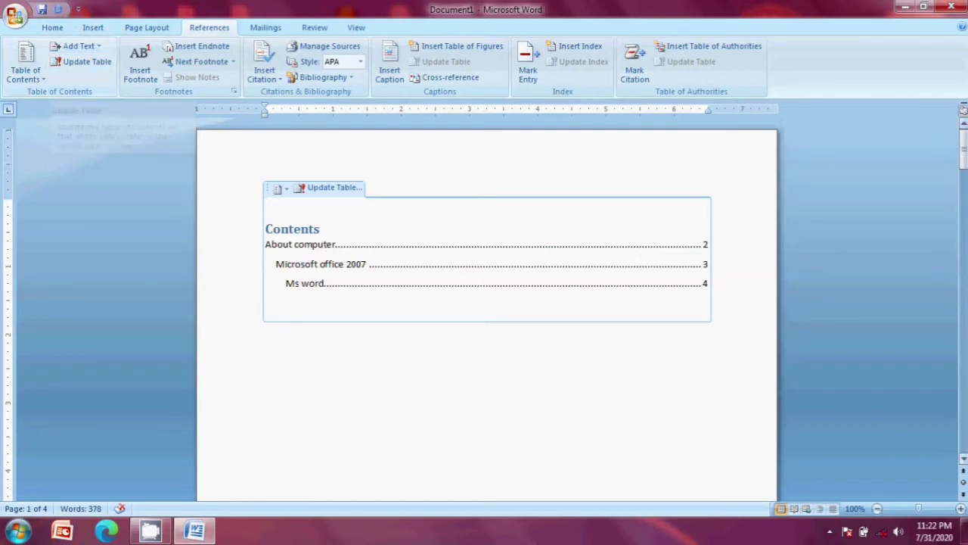
Insert a page break before the "Microsoft office 2007" heading to push it onto a new page
{"action": "left_click_drag", "start_coordinate": [963, 155], "coordinate": [963, 302]}
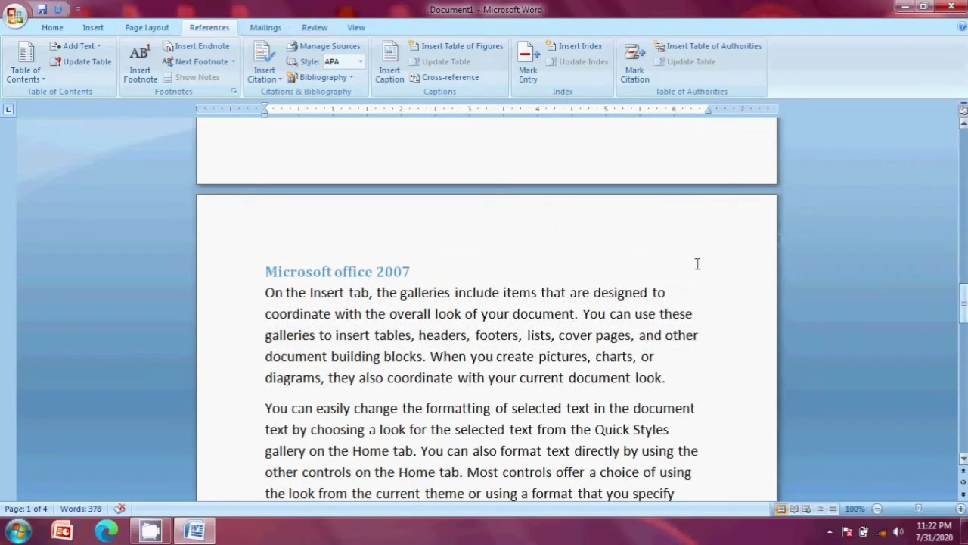
{"action": "left_click", "coordinate": [262, 270]}
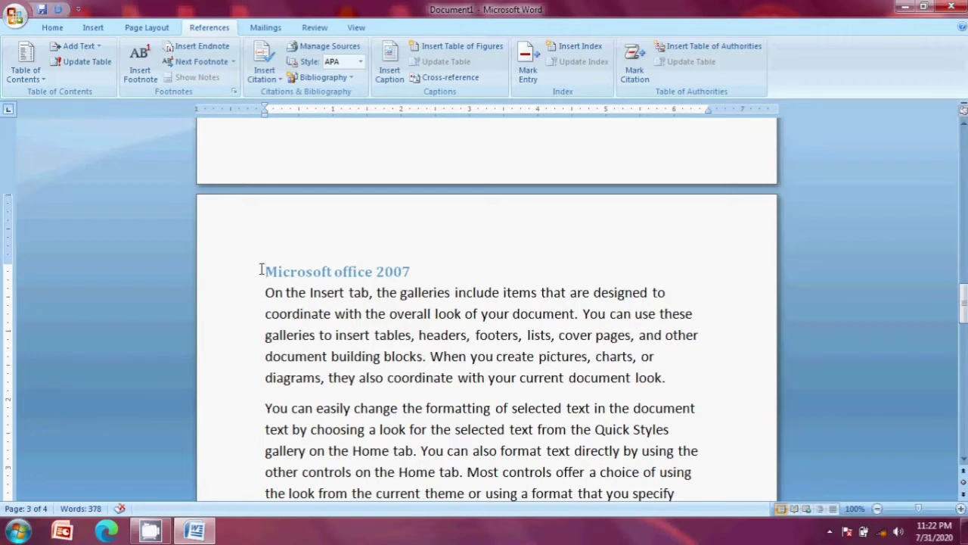
{"action": "key", "text": "ctrl+Return"}
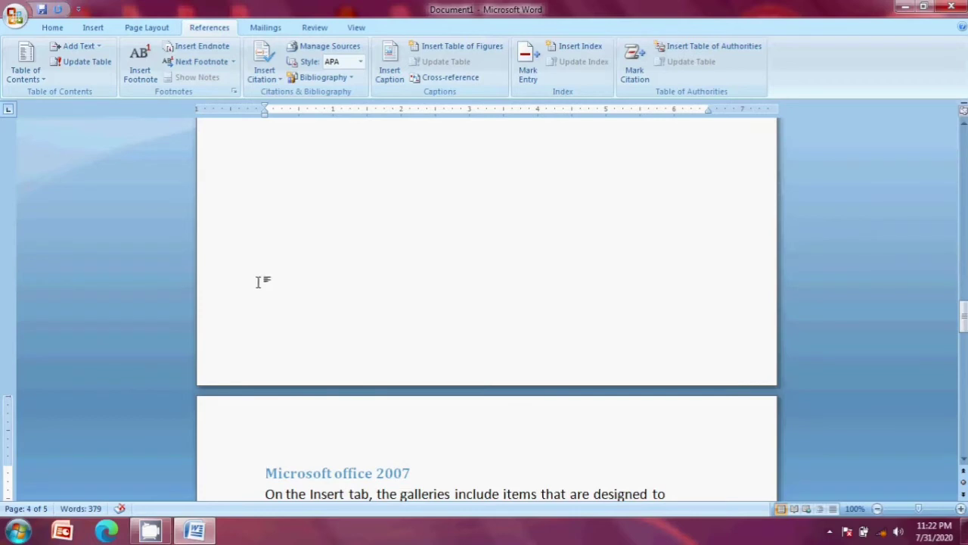
Update the table of contents on the first page using the page numbers only option
{"action": "left_click_drag", "start_coordinate": [963, 316], "coordinate": [963, 142]}
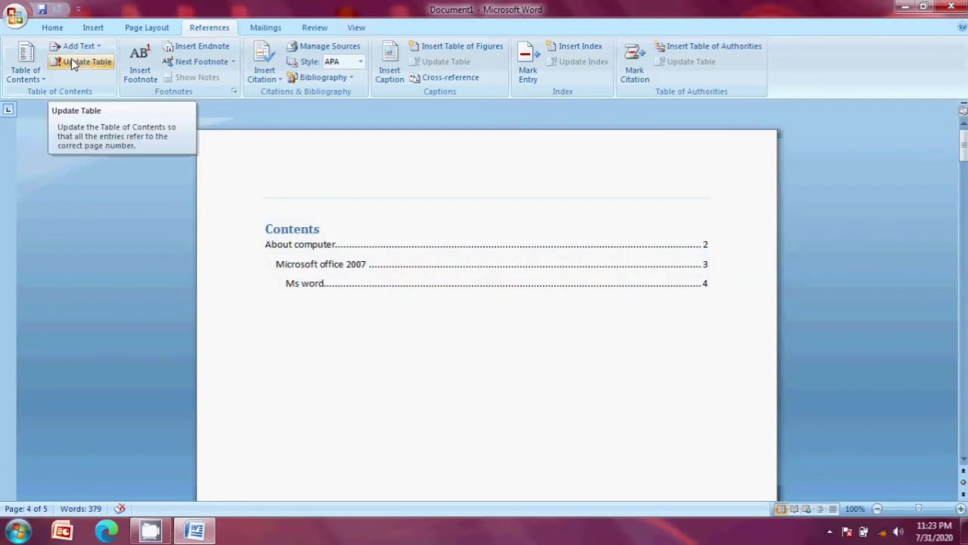
{"action": "left_click", "coordinate": [71, 58]}
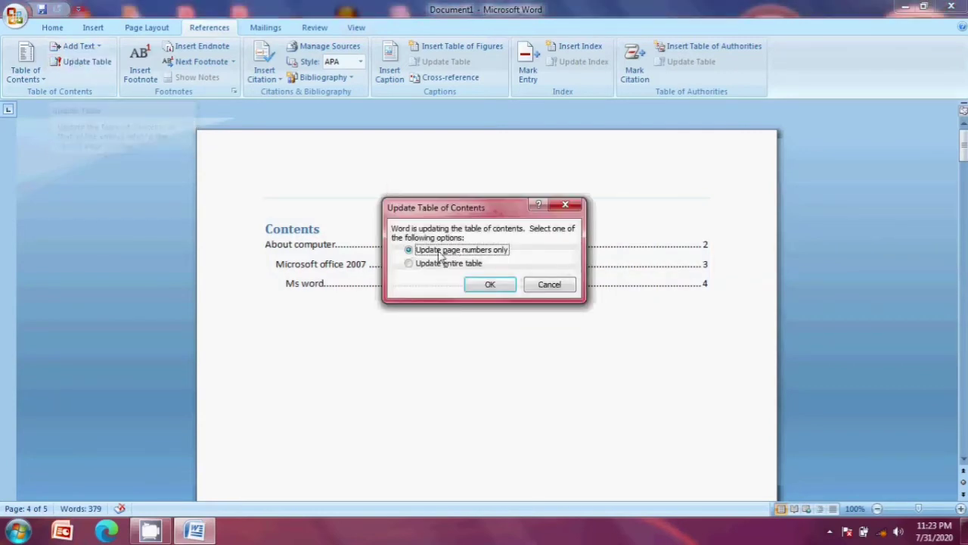
{"action": "left_click", "coordinate": [491, 285]}
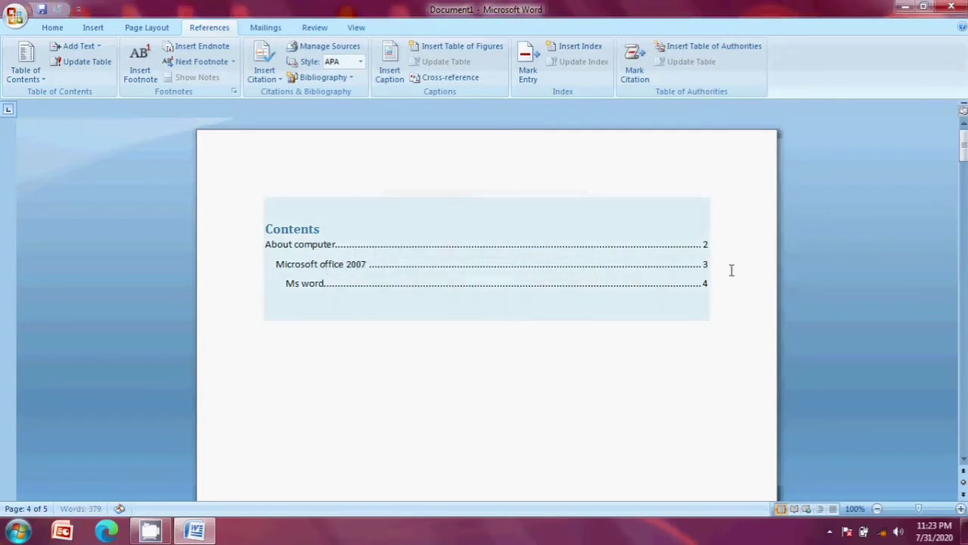
{"action": "left_click_drag", "start_coordinate": [963, 146], "coordinate": [963, 329]}
{"action": "left_click", "coordinate": [274, 268]}
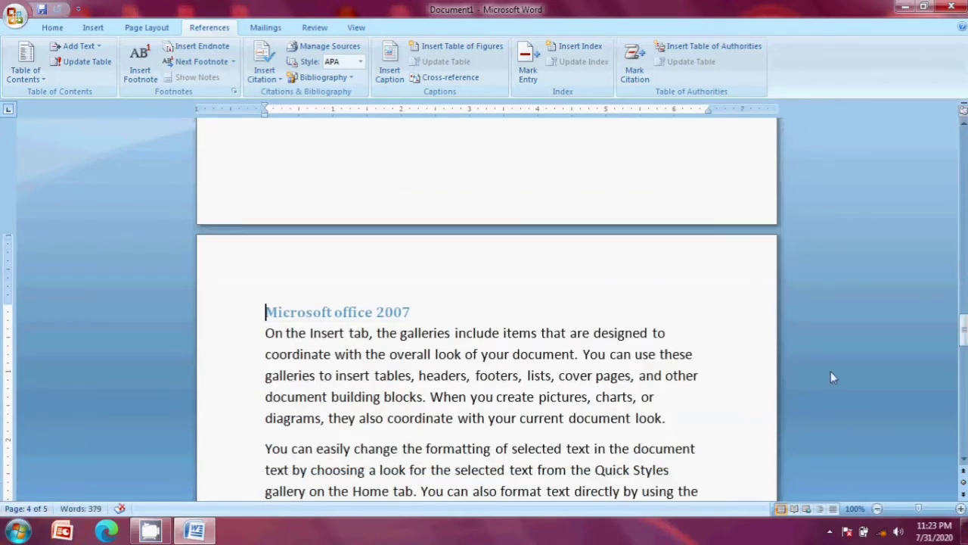
{"action": "left_click_drag", "start_coordinate": [963, 331], "coordinate": [963, 136]}
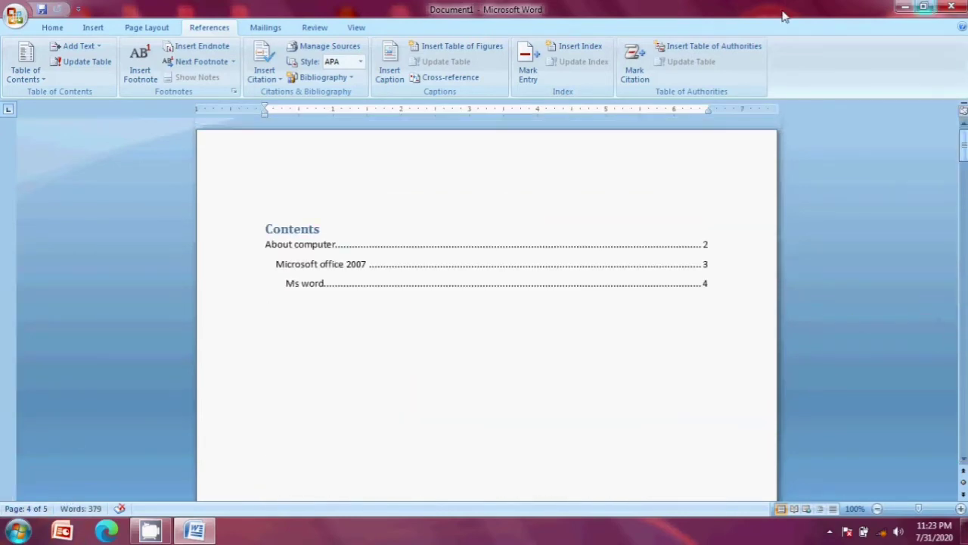
{"action": "left_click", "coordinate": [87, 62]}
{"action": "left_click", "coordinate": [496, 289]}
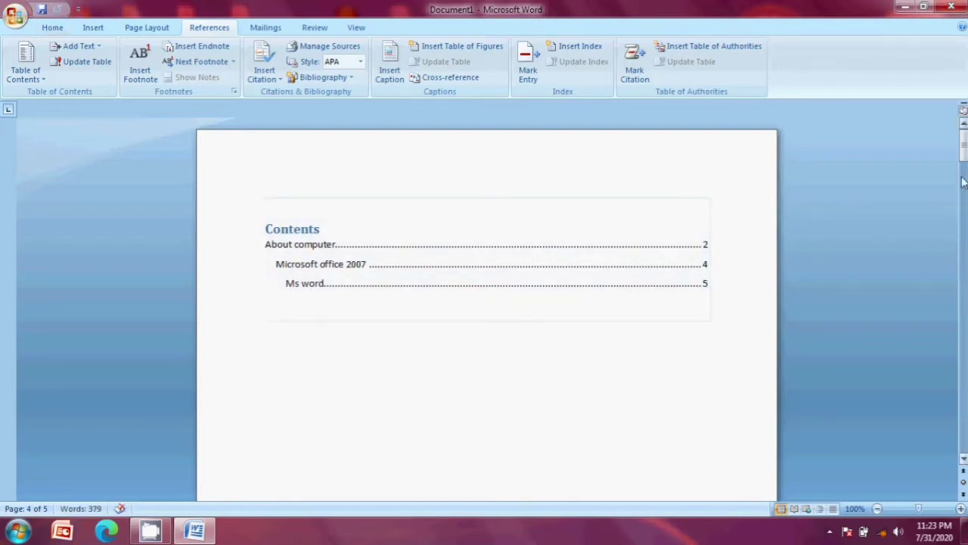
Enter the title "About excel" on blank page 3 and generate sample paragraphs below it with =rand(2)
{"action": "left_click_drag", "start_coordinate": [964, 160], "coordinate": [934, 257]}
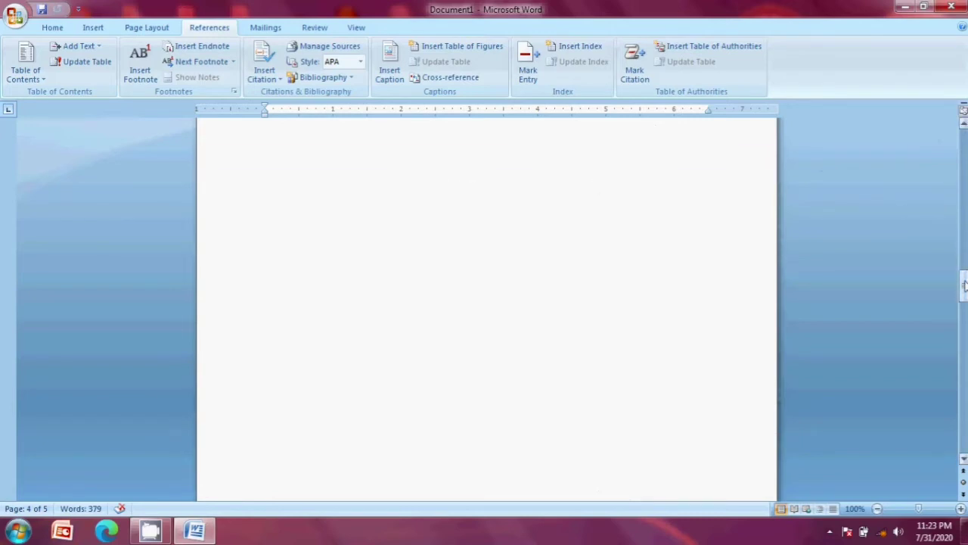
{"action": "left_click", "coordinate": [295, 168]}
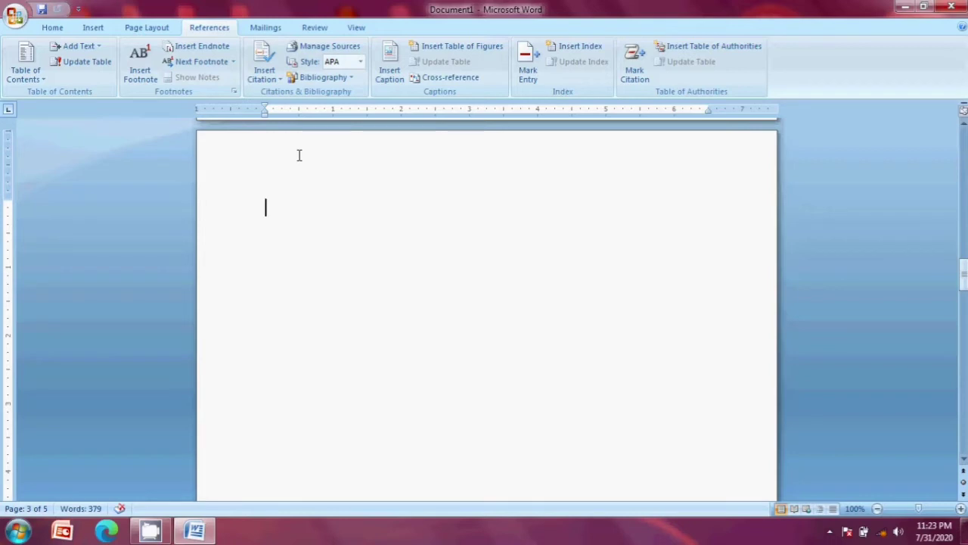
{"action": "type", "text": "ab"}
{"action": "type", "text": "out e"}
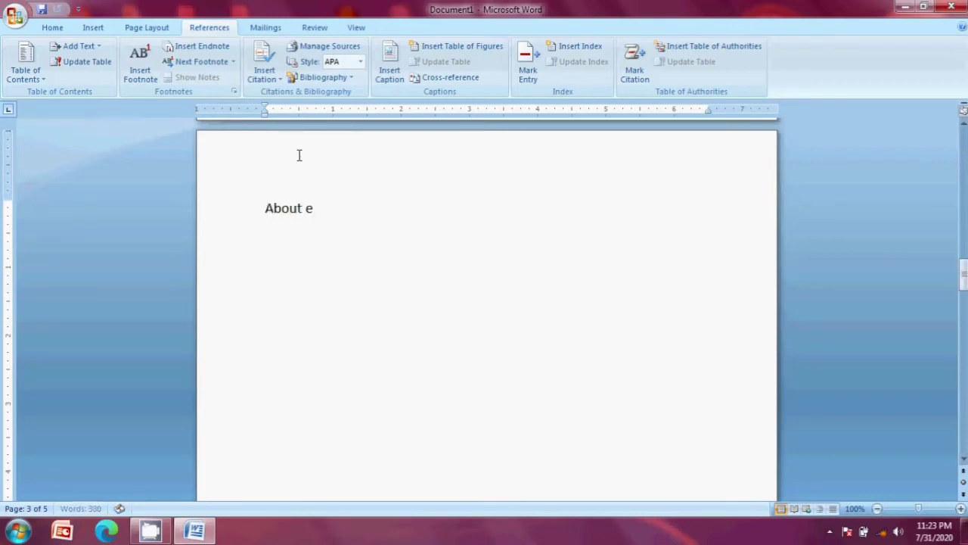
{"action": "type", "text": "xcel"}
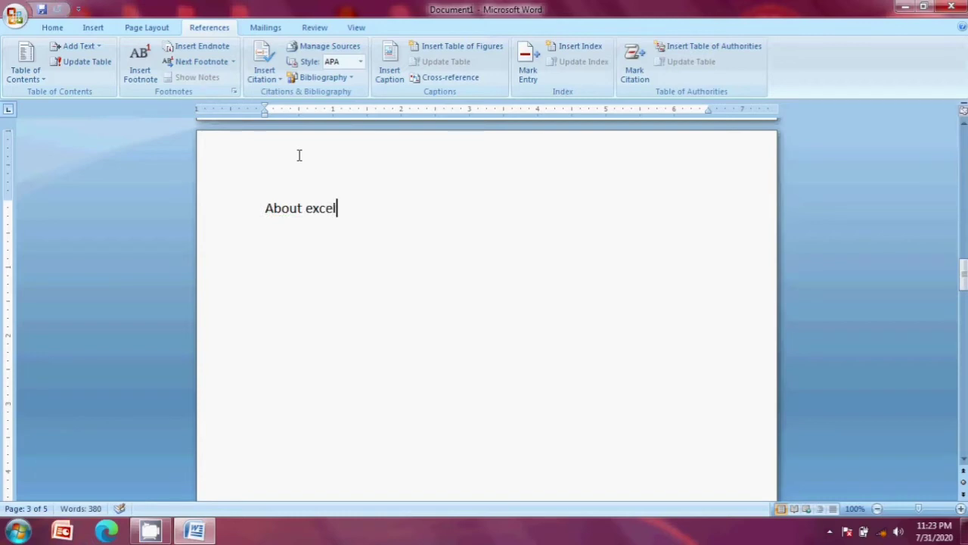
{"action": "key", "text": "Return"}
{"action": "type", "text": "=rand("}
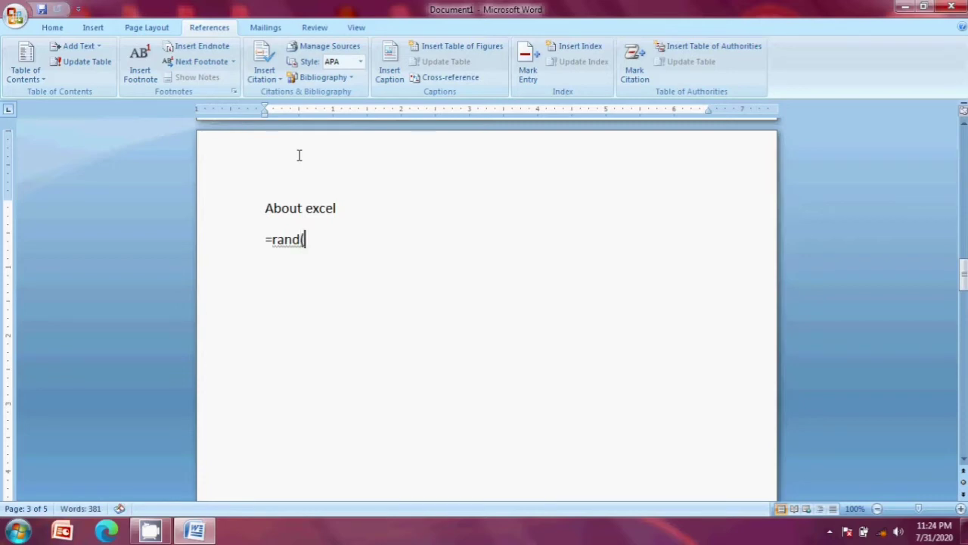
{"action": "type", "text": "2,0"}
{"action": "key", "text": "BackSpace"}
{"action": "key", "text": "BackSpace"}
{"action": "type", "text": ")"}
{"action": "key", "text": "Return"}
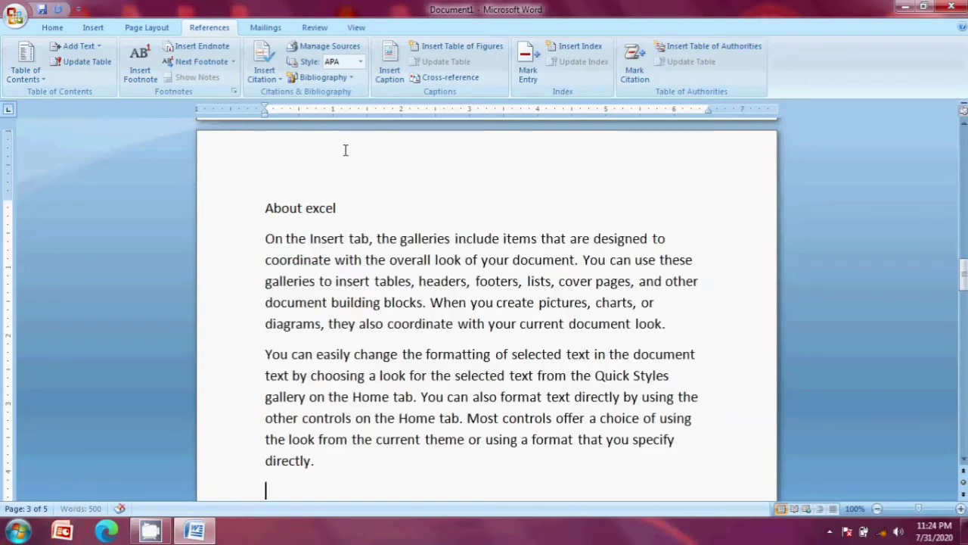
Mark the "About excel" title as a Level 3 entry for the table of contents
{"action": "left_click_drag", "start_coordinate": [345, 208], "coordinate": [246, 213]}
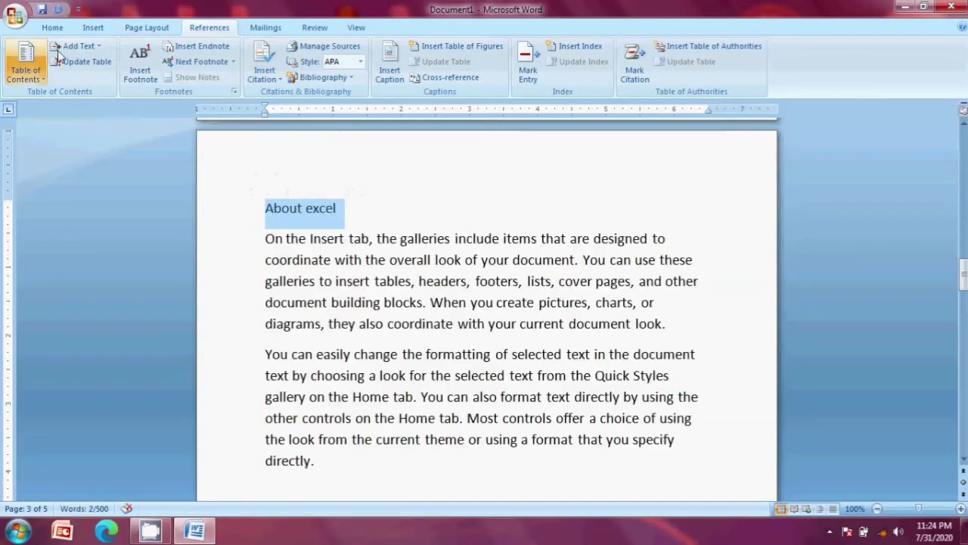
{"action": "left_click", "coordinate": [97, 47]}
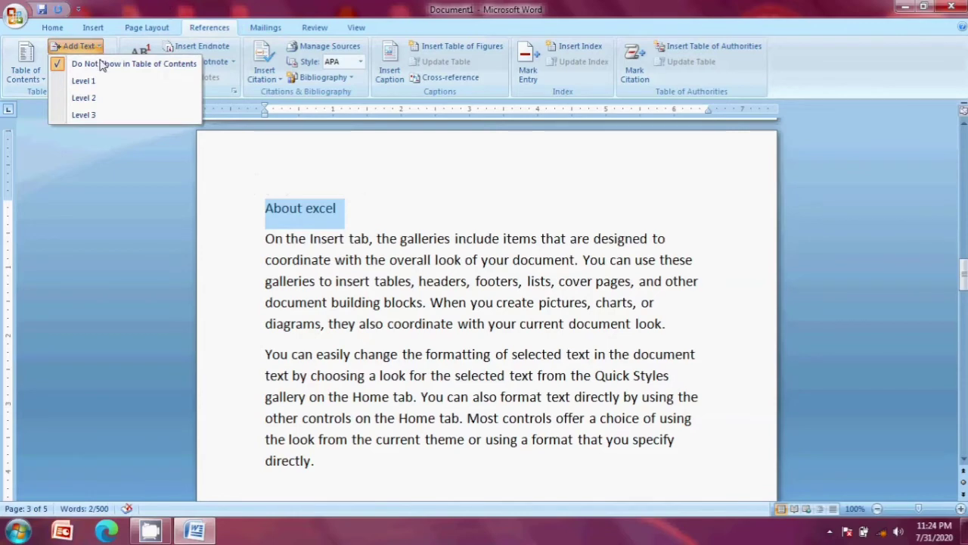
{"action": "left_click", "coordinate": [83, 115]}
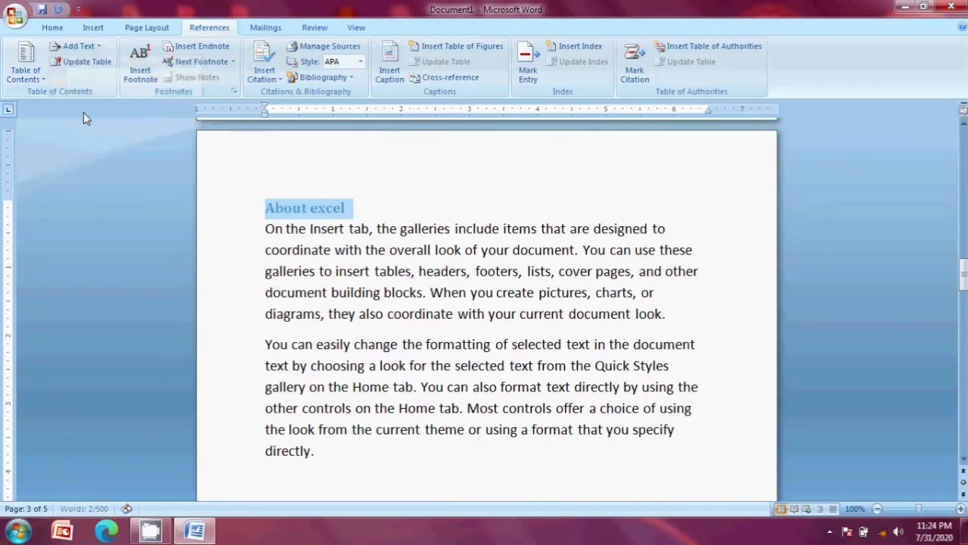
Update the entire table of contents on the first page to include the new heading
{"action": "left_click_drag", "start_coordinate": [964, 276], "coordinate": [963, 144]}
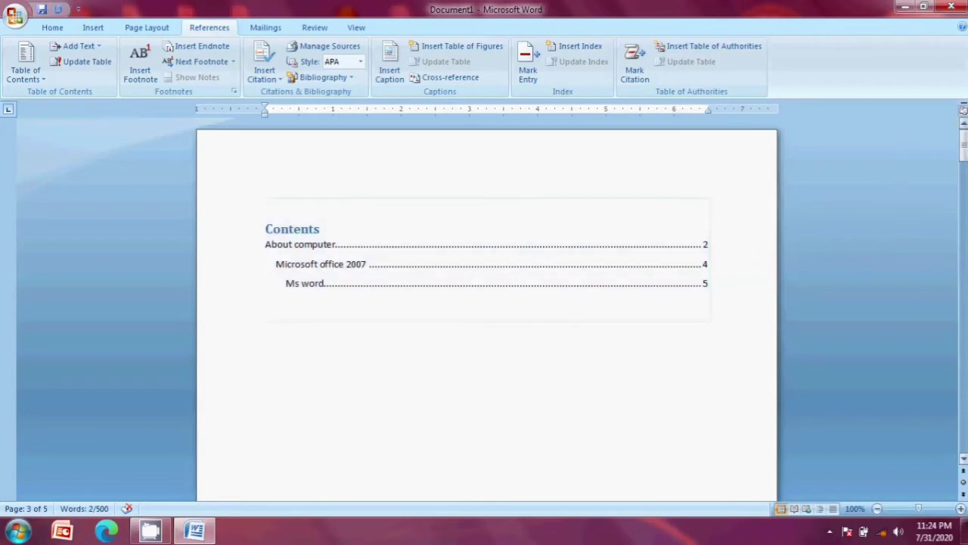
{"action": "mouse_move", "coordinate": [963, 145]}
{"action": "left_mouse_down"}
{"action": "mouse_move", "coordinate": [963, 219]}
{"action": "mouse_move", "coordinate": [963, 147]}
{"action": "left_mouse_up"}
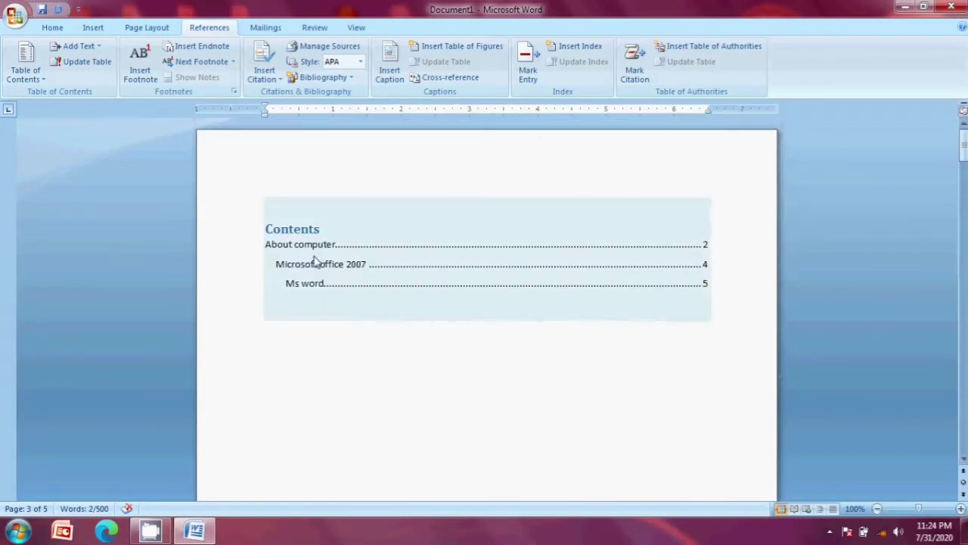
{"action": "left_click", "coordinate": [81, 62]}
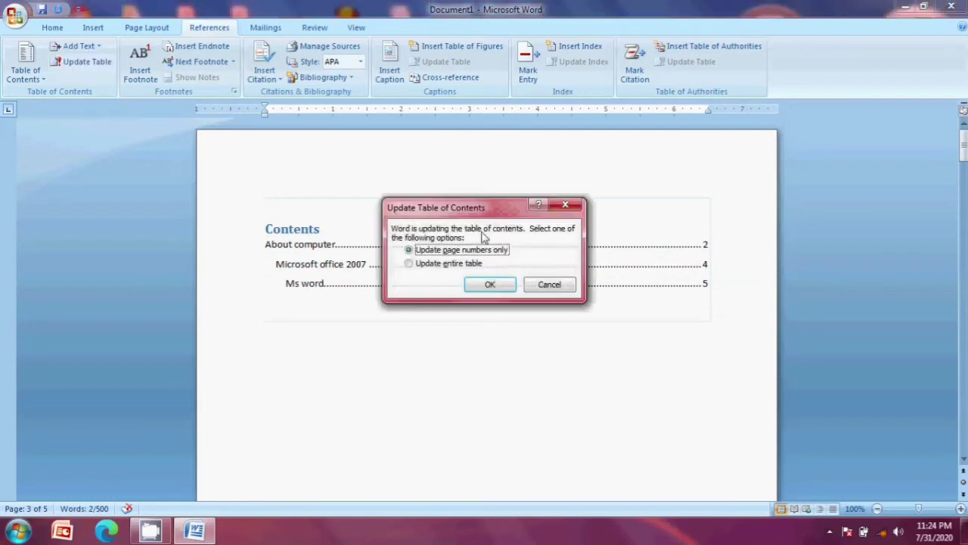
{"action": "left_click", "coordinate": [409, 264]}
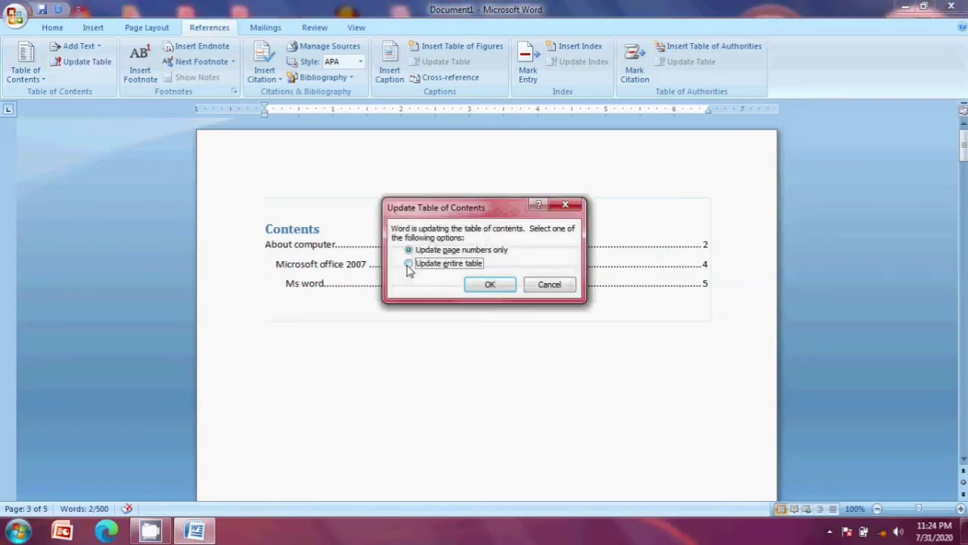
{"action": "left_click", "coordinate": [500, 285]}
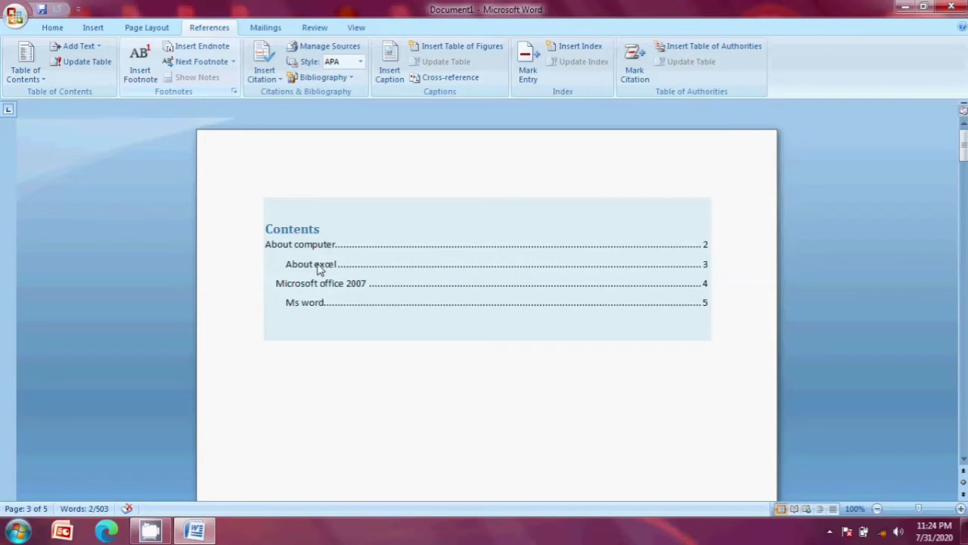
Follow the "About excel" link in the table of contents to its heading and go back toward the contents page
{"action": "left_click", "coordinate": [318, 268]}
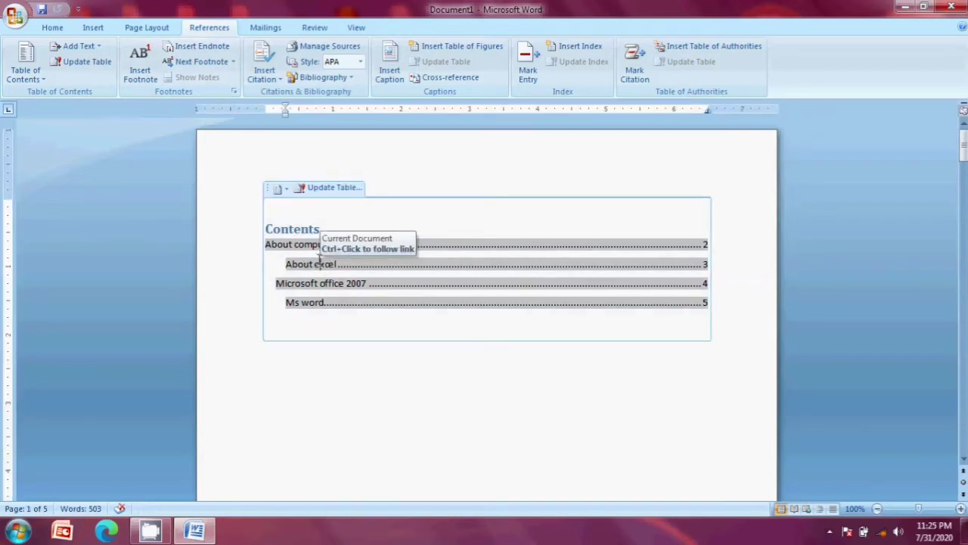
{"action": "left_click", "coordinate": [317, 262], "text": "ctrl"}
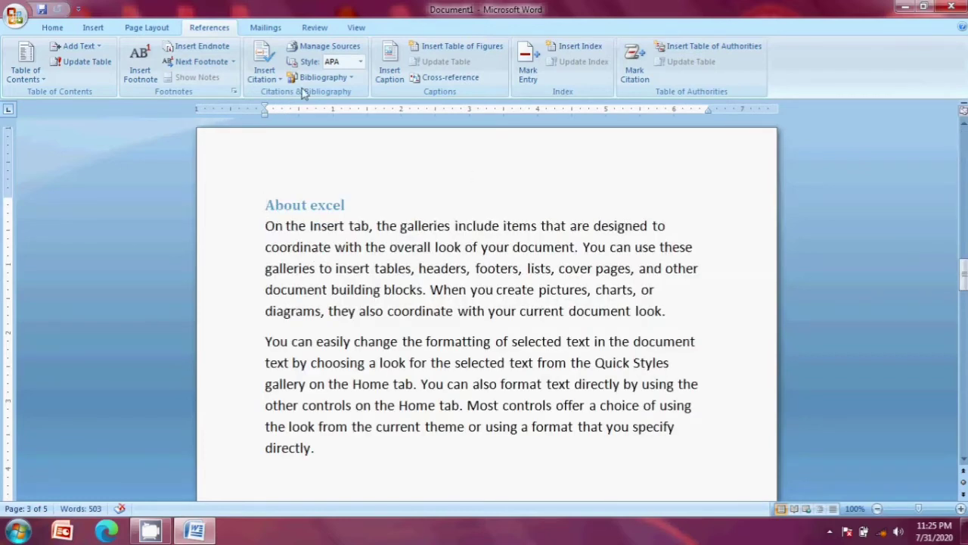
{"action": "left_click_drag", "start_coordinate": [964, 275], "coordinate": [964, 184]}
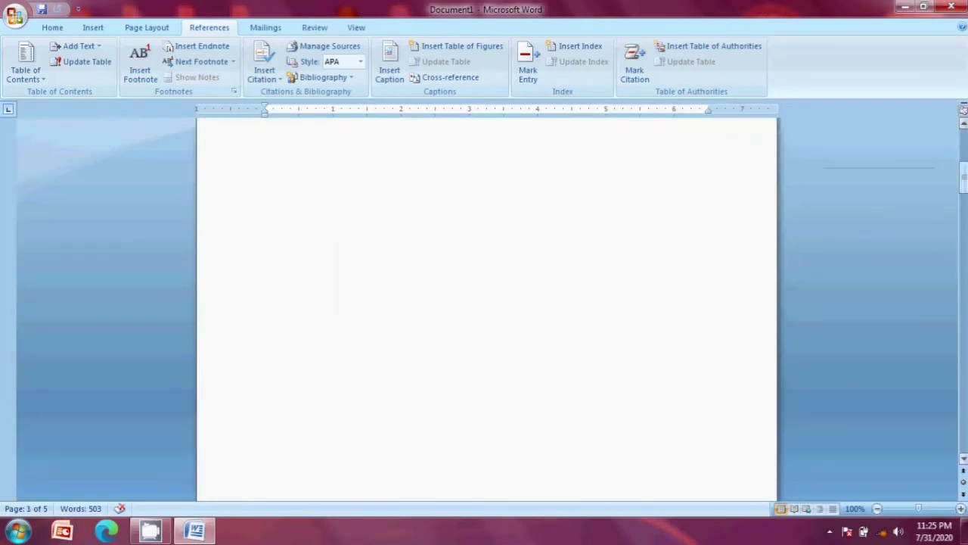
Clear the entire document and generate sample paragraphs on the blank page with =rand()
{"action": "key", "text": "ctrl+a"}
{"action": "key", "text": "Delete"}
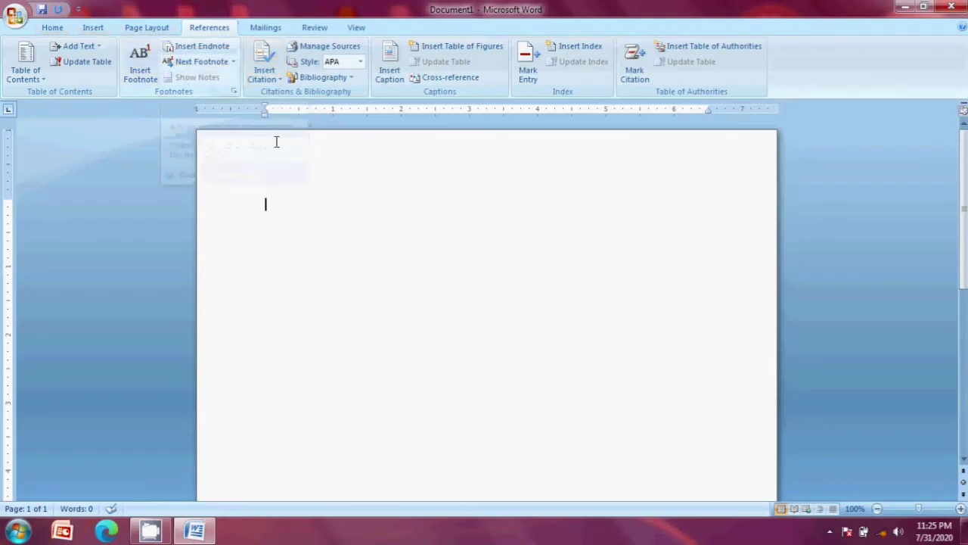
{"action": "type", "text": "=r"}
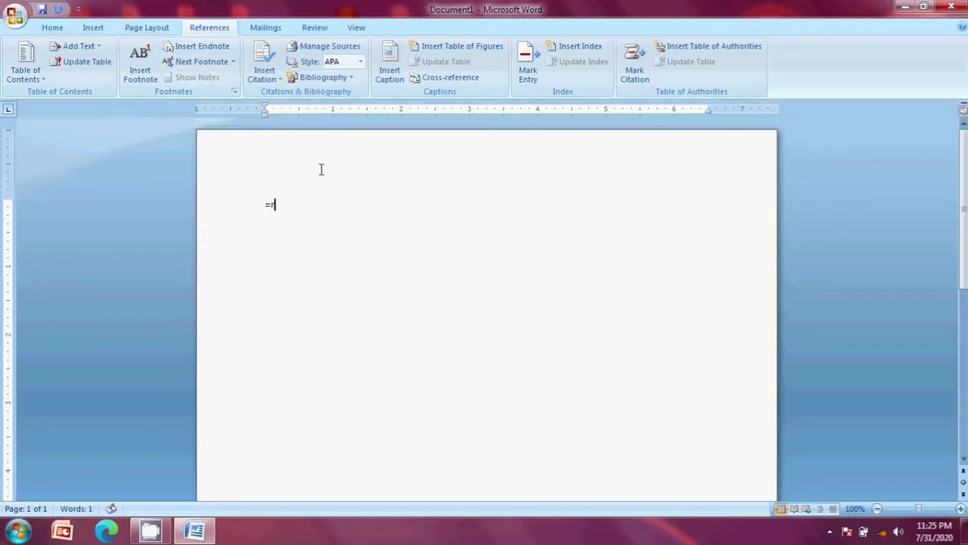
{"action": "type", "text": "and()"}
{"action": "key", "text": "Return"}
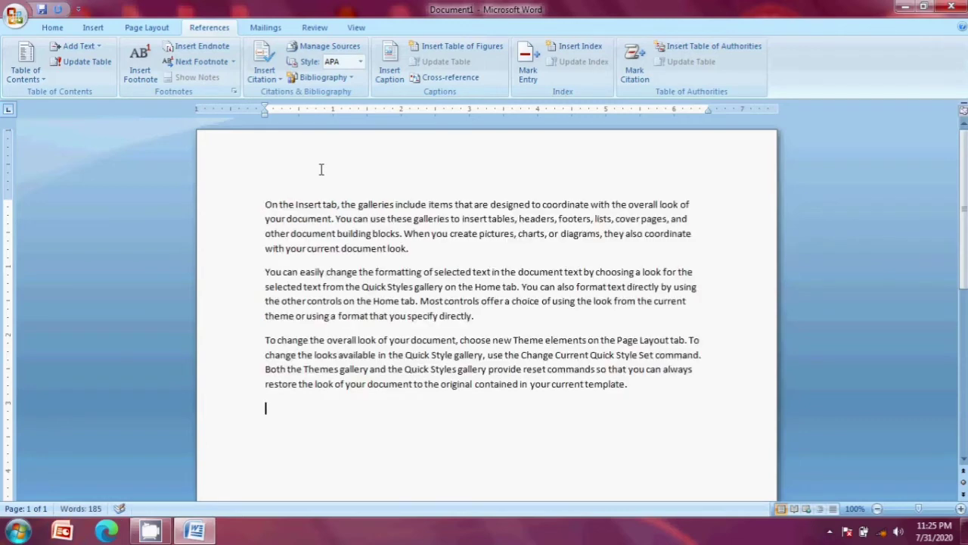
Insert a footnote on the empty line below the last paragraph and compare its mark with the note at the page's foot
{"action": "left_click", "coordinate": [142, 76]}
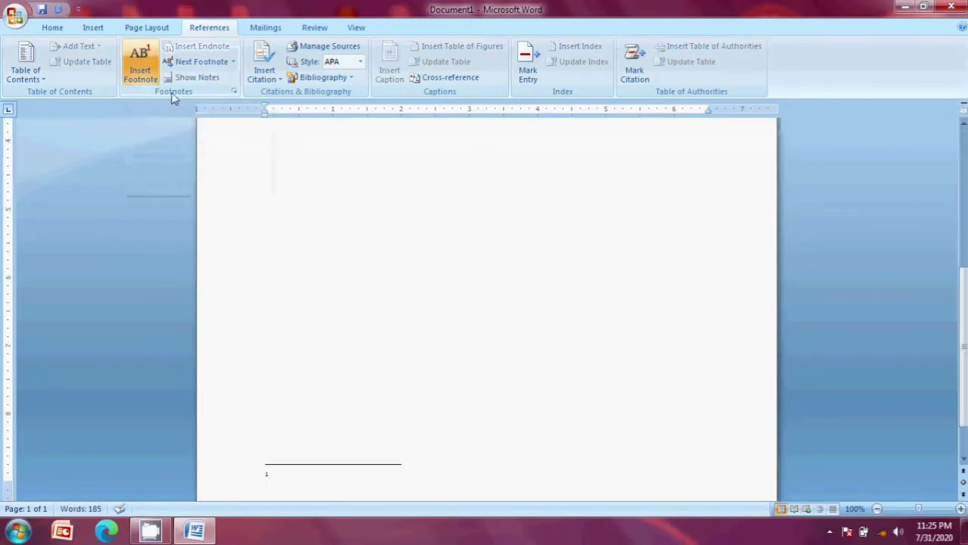
{"action": "scroll", "coordinate": [365, 174], "scroll_direction": "up", "scroll_amount": 10}
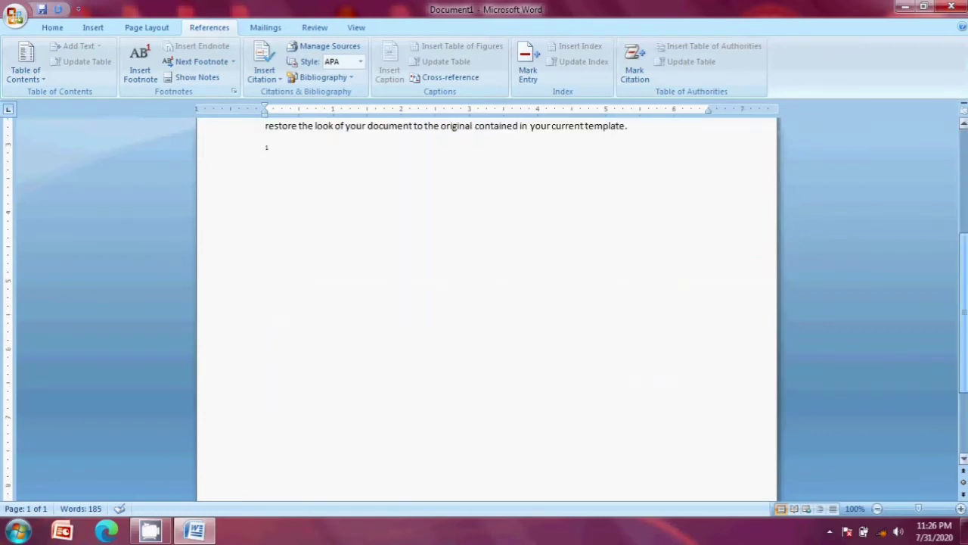
{"action": "scroll", "coordinate": [964, 227], "scroll_direction": "down", "scroll_amount": 8}
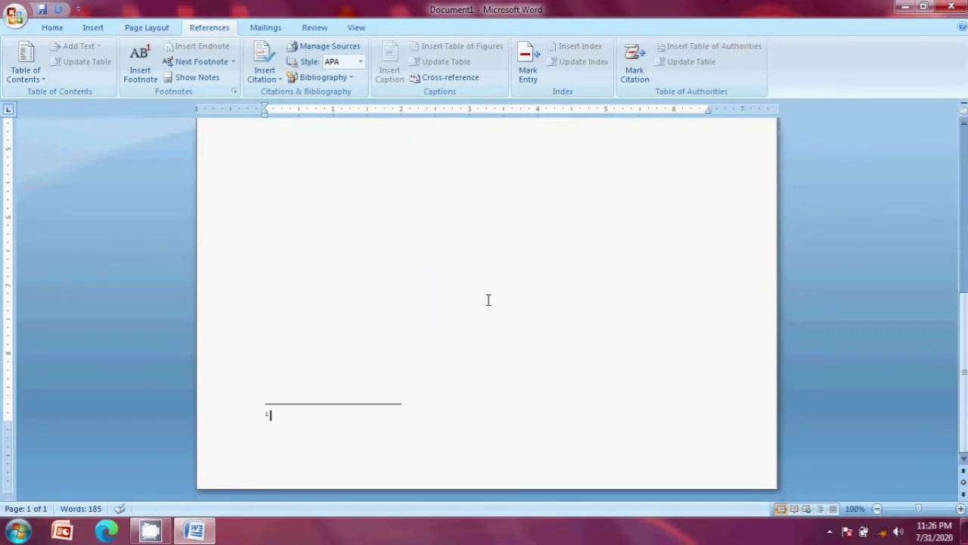
{"action": "scroll", "coordinate": [484, 302], "scroll_direction": "up", "scroll_amount": 10}
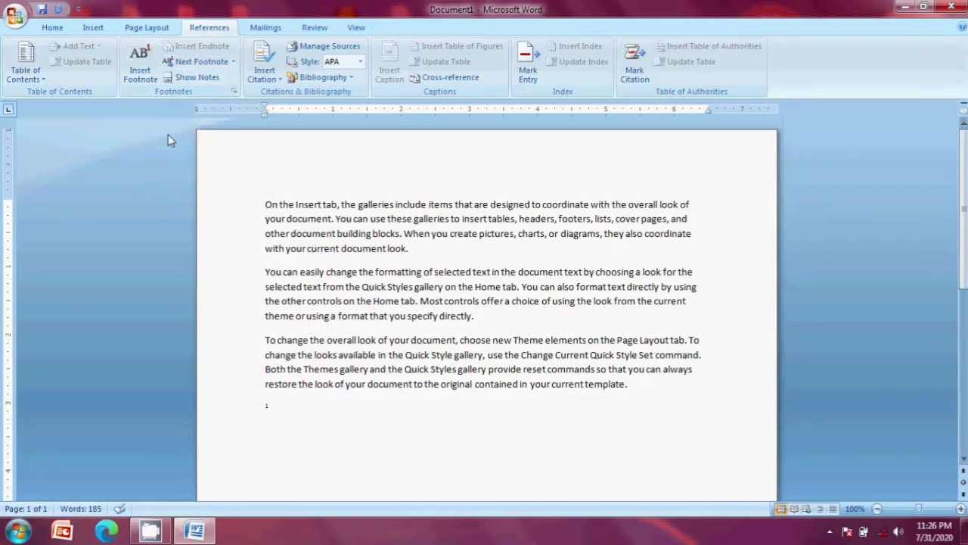
Insert an endnote after the footnote mark below the last paragraph, then undo both trial notes
{"action": "left_click", "coordinate": [290, 404]}
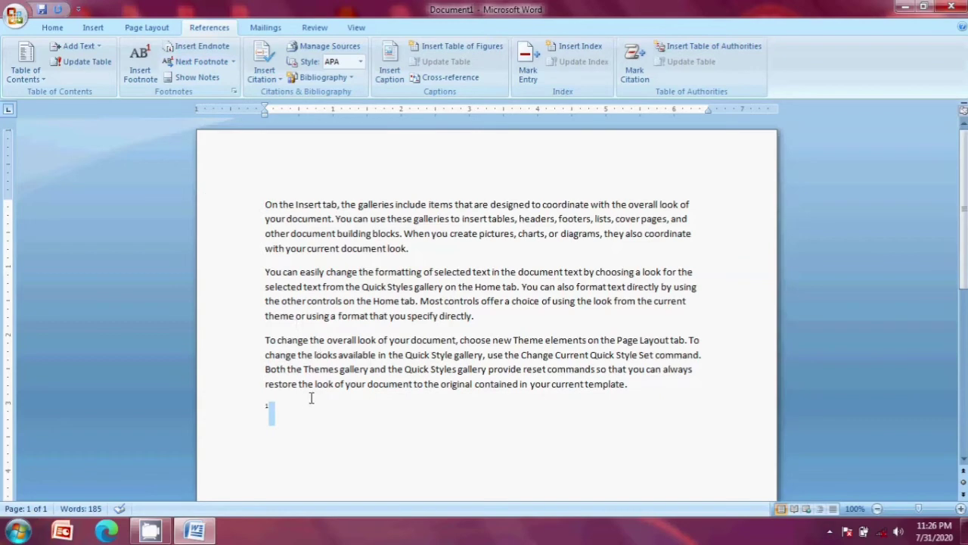
{"action": "left_click", "coordinate": [198, 47]}
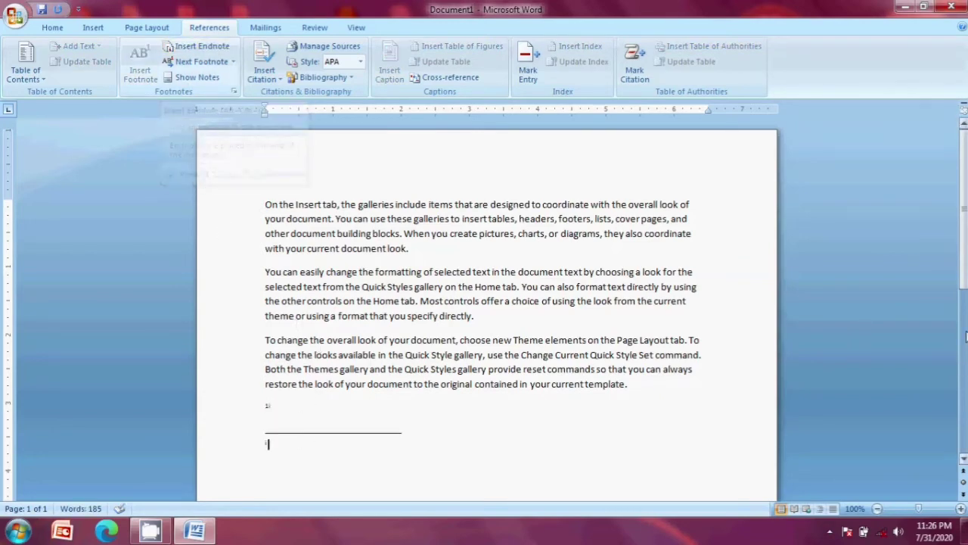
{"action": "scroll", "coordinate": [936, 229], "scroll_direction": "down", "scroll_amount": 5}
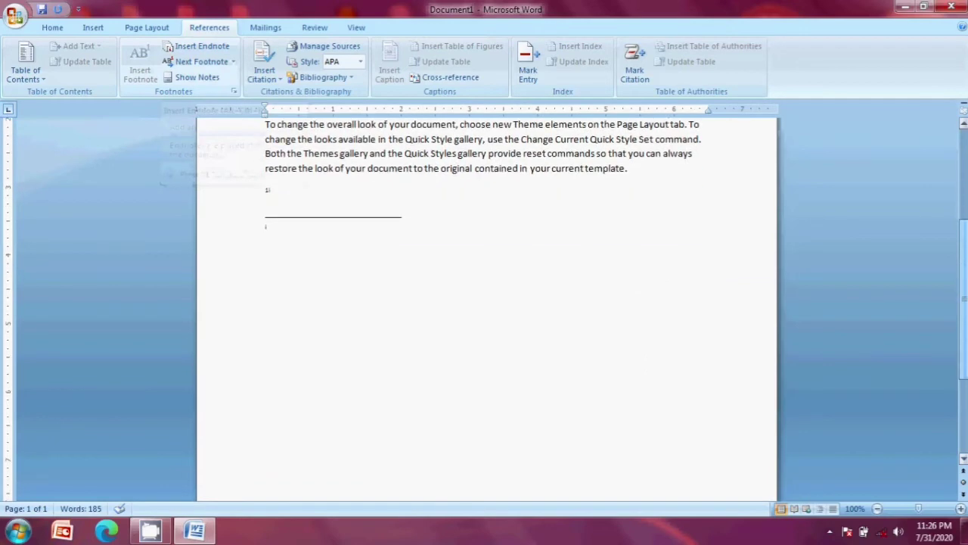
{"action": "scroll", "coordinate": [935, 229], "scroll_direction": "up", "scroll_amount": 5}
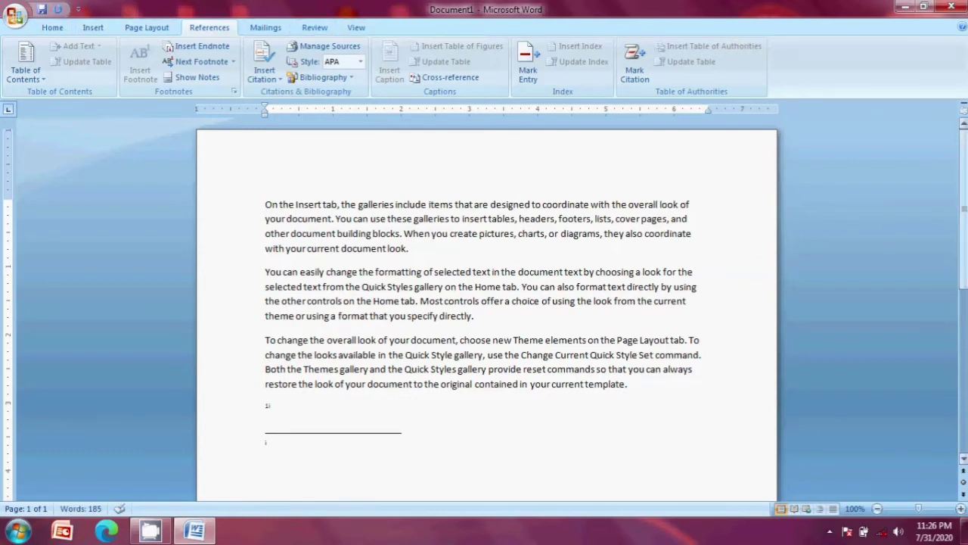
{"action": "left_click_drag", "start_coordinate": [965, 218], "coordinate": [965, 379]}
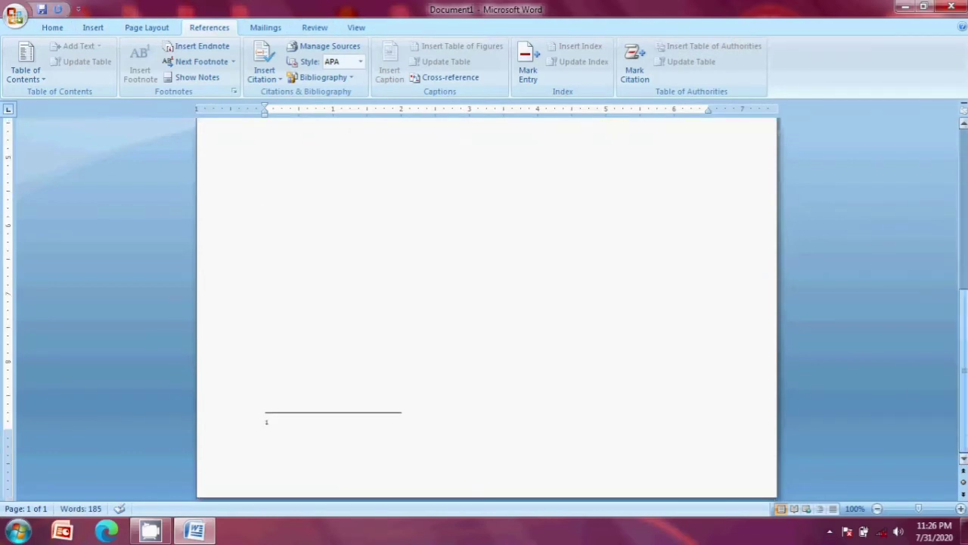
{"action": "left_click", "coordinate": [499, 445]}
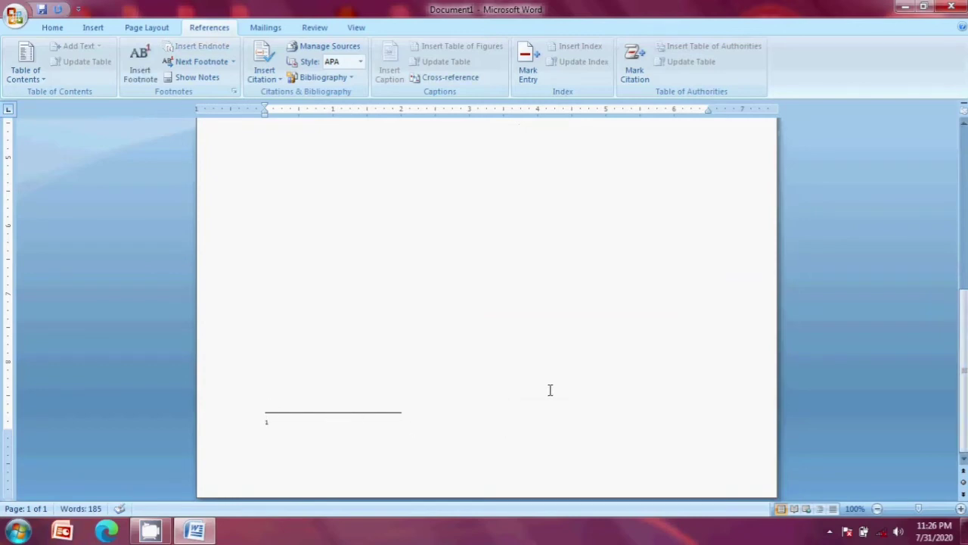
{"action": "left_click_drag", "start_coordinate": [964, 294], "coordinate": [965, 132]}
{"action": "key", "text": "ctrl+z"}
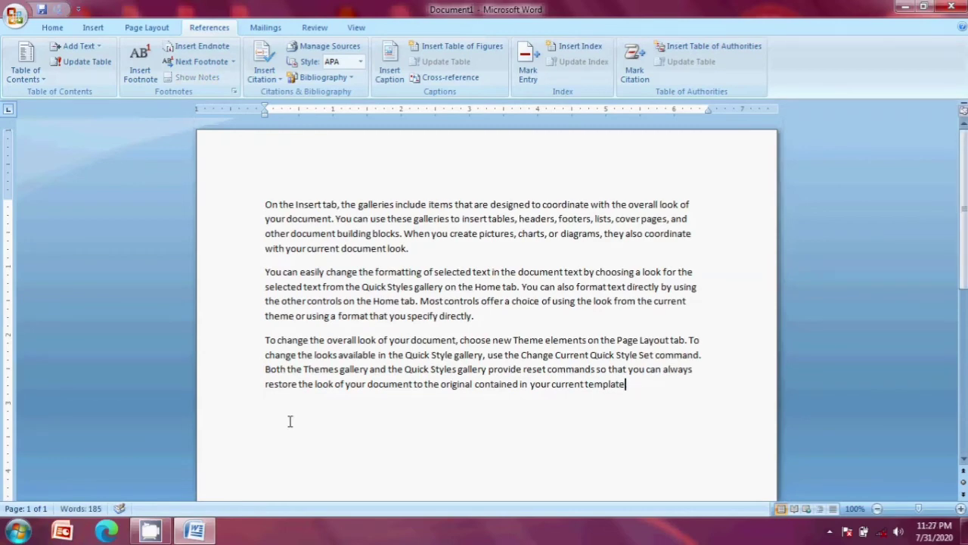
Add a footnote to the word "galleries" in the first paragraph with the text "To save images and videos"
{"action": "left_click_drag", "start_coordinate": [964, 173], "coordinate": [934, 104]}
{"action": "left_click_drag", "start_coordinate": [359, 204], "coordinate": [395, 205]}
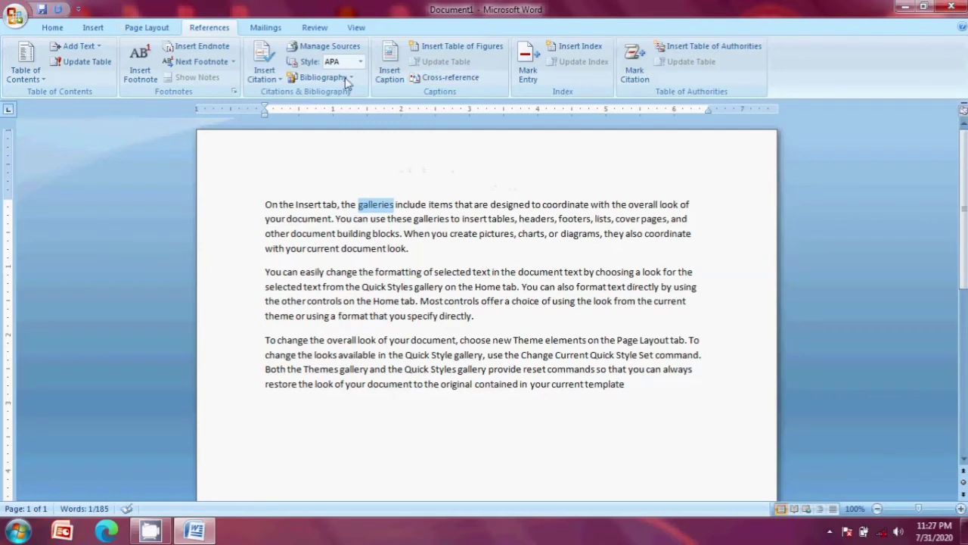
{"action": "left_click", "coordinate": [138, 70]}
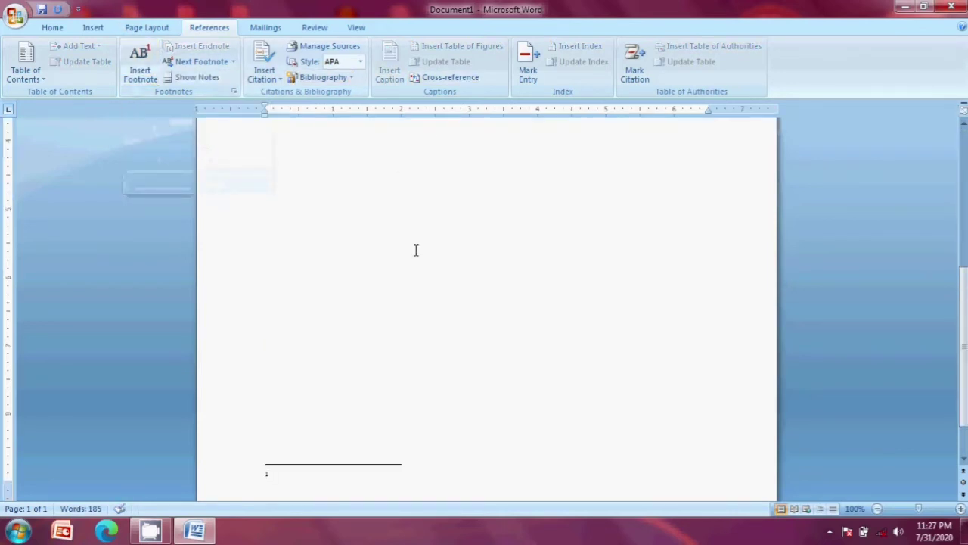
{"action": "key", "text": "ctrl+Home"}
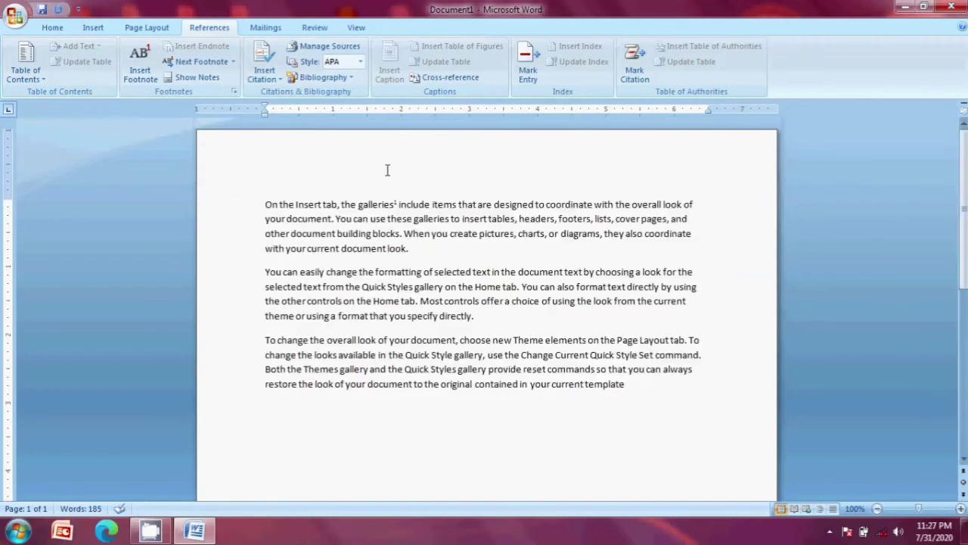
{"action": "mouse_move", "coordinate": [391, 205]}
{"action": "double_click", "coordinate": [391, 205]}
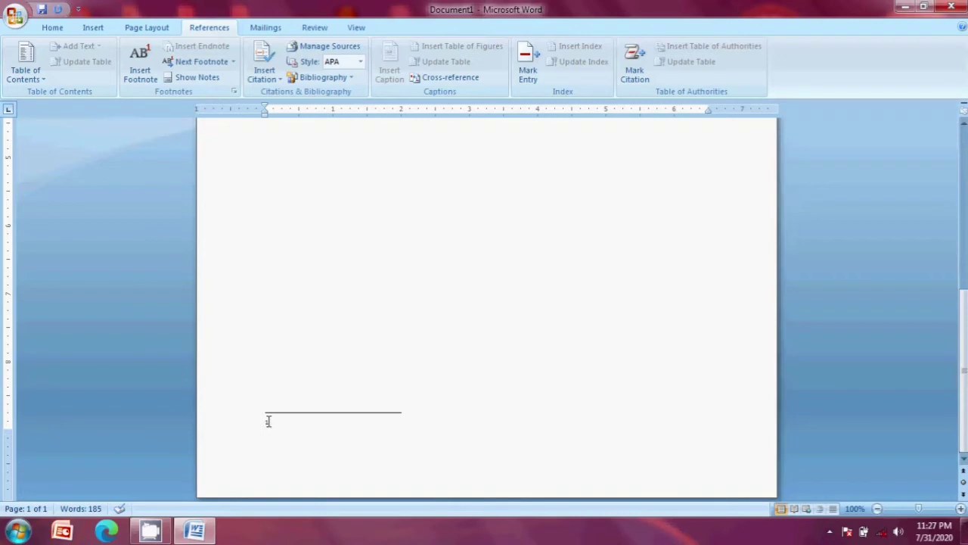
{"action": "type", "text": "To save images and videos"}
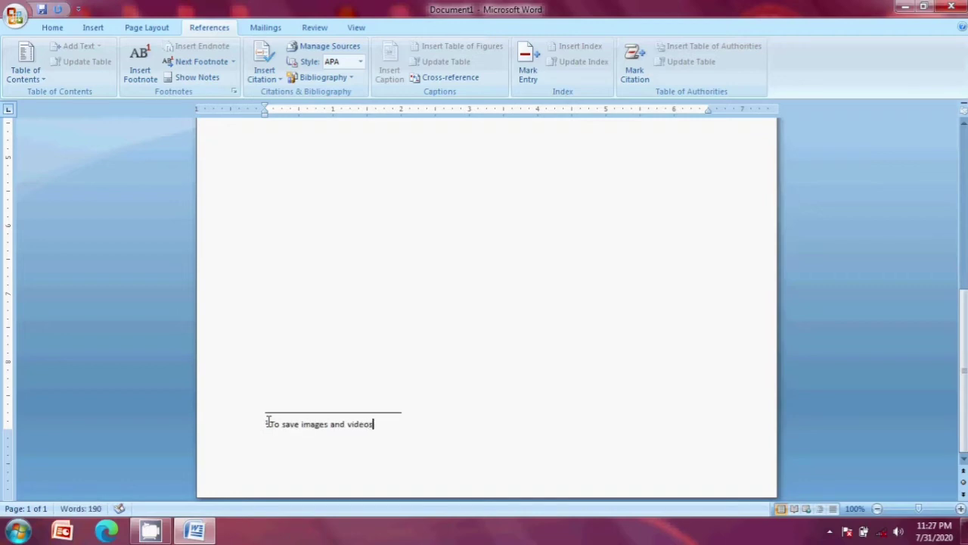
Examine the footnote reference on "galleries" and its note text at the foot of the page
{"action": "scroll", "coordinate": [610, 307], "scroll_direction": "up", "scroll_amount": 10}
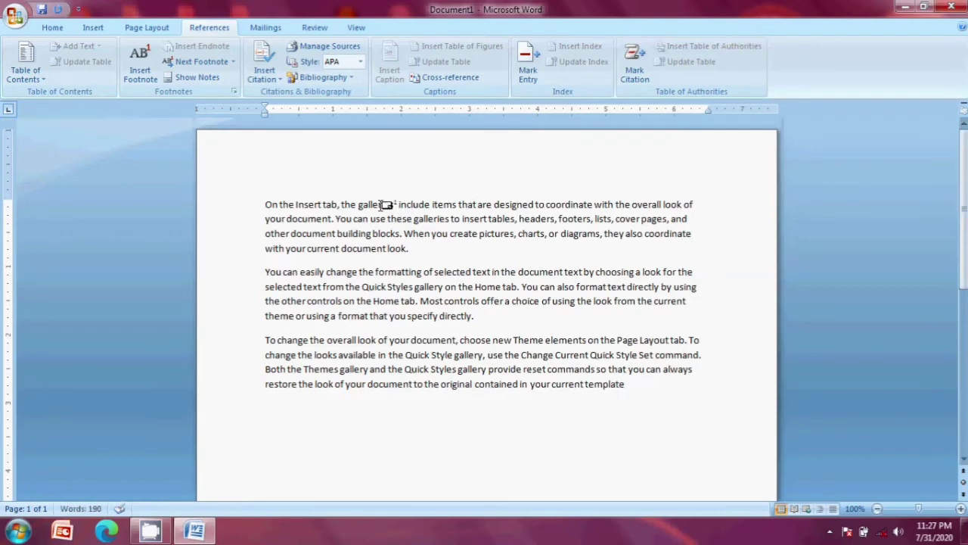
{"action": "mouse_move", "coordinate": [386, 205]}
{"action": "scroll", "coordinate": [964, 288], "scroll_direction": "down", "scroll_amount": 4}
{"action": "scroll", "coordinate": [487, 303], "scroll_direction": "down", "scroll_amount": 4}
{"action": "scroll", "coordinate": [486, 303], "scroll_direction": "up", "scroll_amount": 6}
{"action": "scroll", "coordinate": [487, 302], "scroll_direction": "up", "scroll_amount": 1}
{"action": "scroll", "coordinate": [486, 303], "scroll_direction": "down", "scroll_amount": 5}
{"action": "scroll", "coordinate": [486, 303], "scroll_direction": "up", "scroll_amount": 6}
Copy all three paragraphs with their footnote and paste them onto a new second page after a page break
{"action": "left_click_drag", "start_coordinate": [266, 199], "coordinate": [696, 404]}
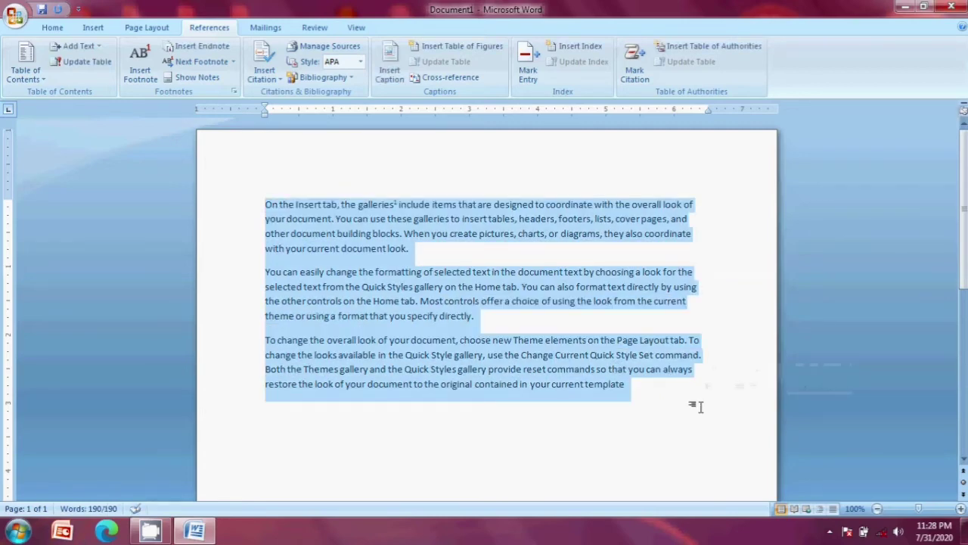
{"action": "key", "text": "ctrl+c"}
{"action": "left_click", "coordinate": [696, 406]}
{"action": "key", "text": "ctrl+Return"}
{"action": "key", "text": "ctrl+v"}
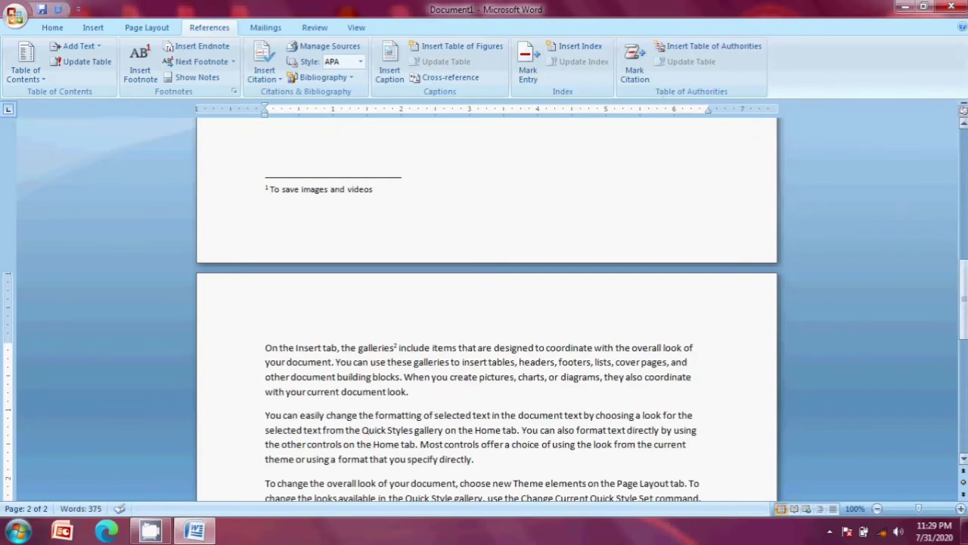
{"action": "left_click_drag", "start_coordinate": [964, 302], "coordinate": [964, 424]}
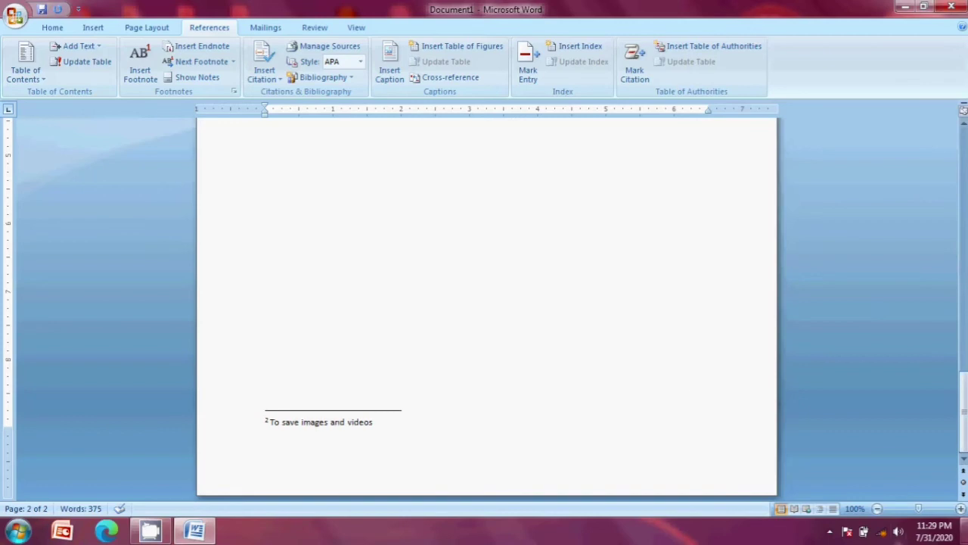
{"action": "scroll", "coordinate": [665, 249], "scroll_direction": "up", "scroll_amount": 5}
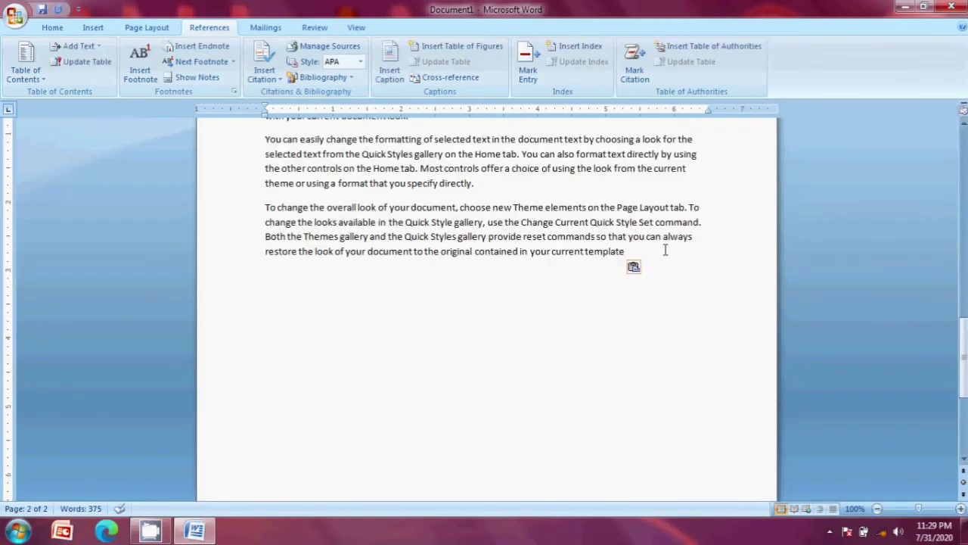
Add a page break after the second page's text and paste the copied paragraphs onto a third page
{"action": "key", "text": "ctrl+Return"}
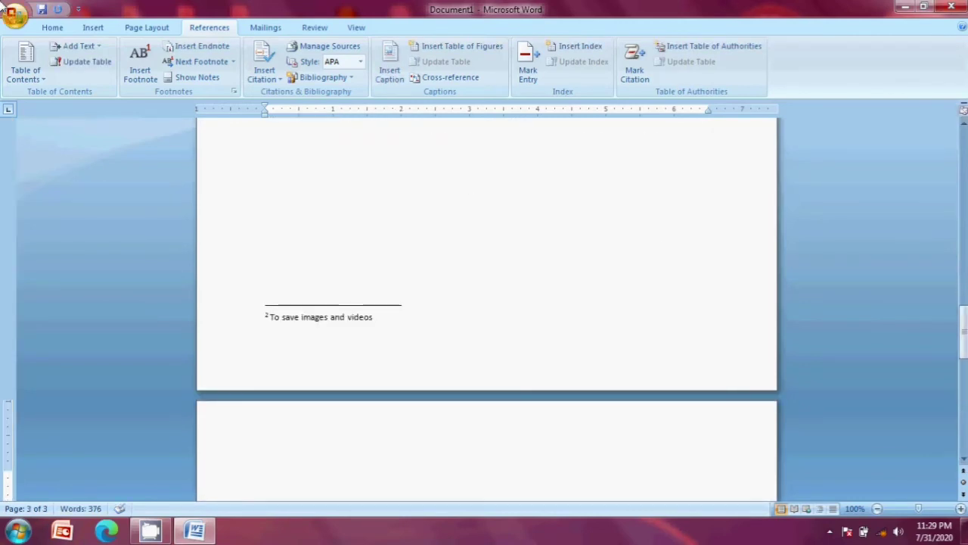
{"action": "key", "text": "ctrl+v"}
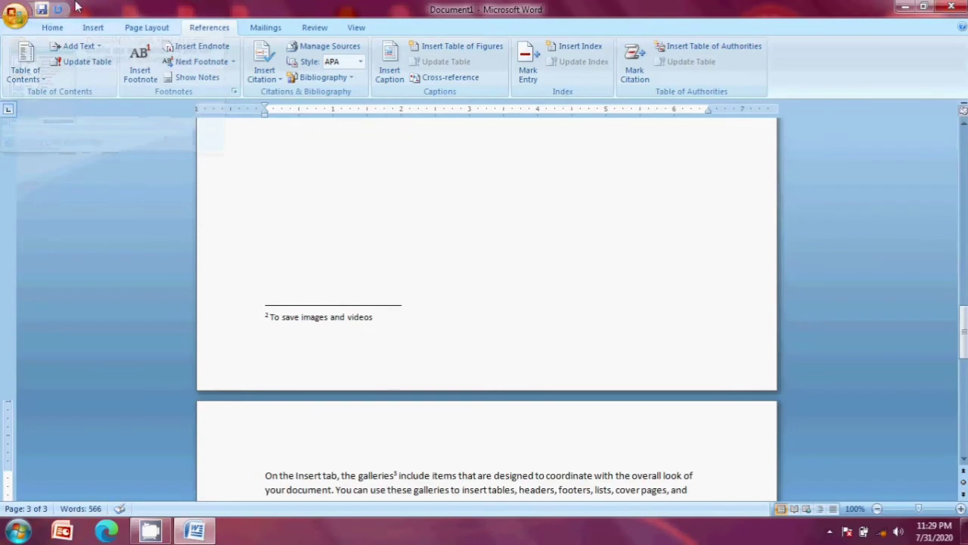
{"action": "scroll", "coordinate": [484, 303], "scroll_direction": "down", "scroll_amount": 6}
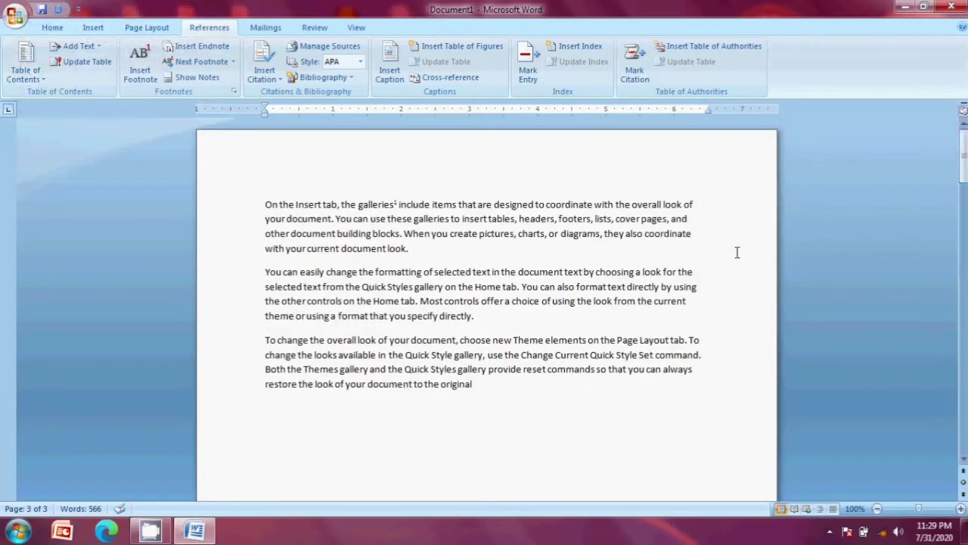
{"action": "scroll", "coordinate": [484, 303], "scroll_direction": "down", "scroll_amount": 4}
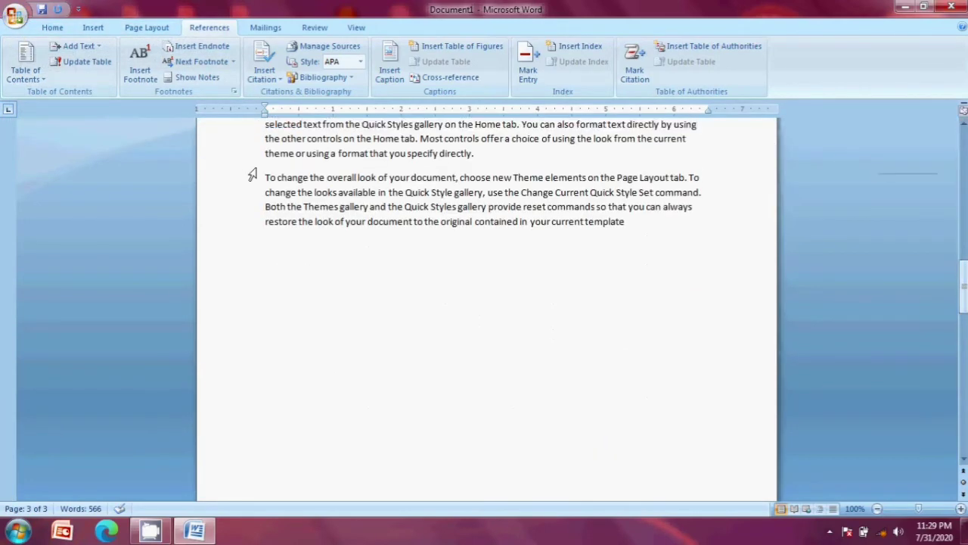
{"action": "left_click", "coordinate": [280, 250]}
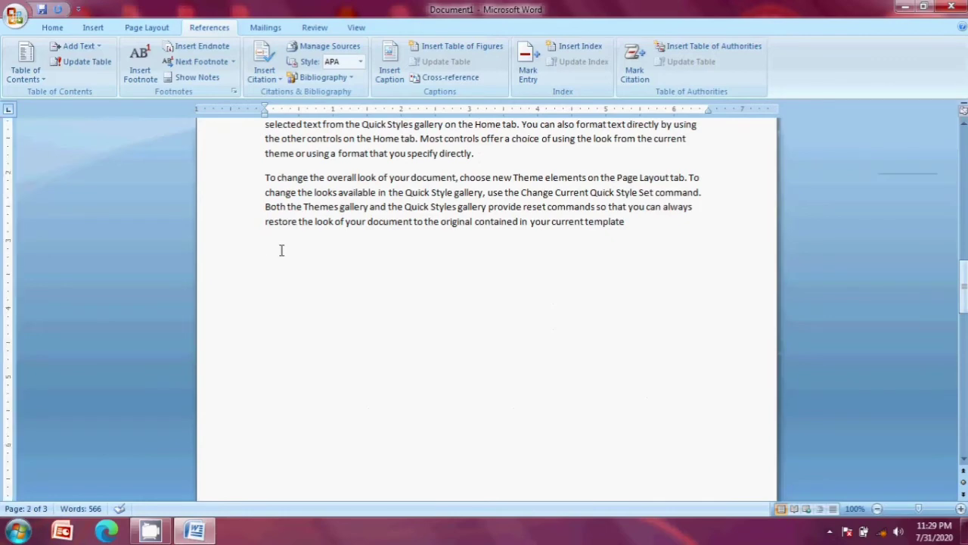
{"action": "scroll", "coordinate": [281, 251], "scroll_direction": "up", "scroll_amount": 7}
{"action": "scroll", "coordinate": [274, 226], "scroll_direction": "down", "scroll_amount": 6}
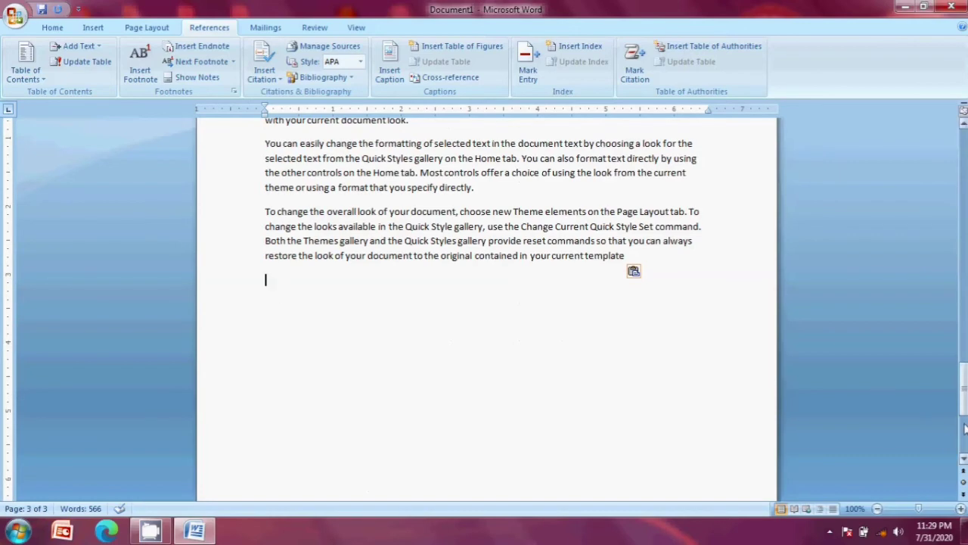
Insert an endnote on the word "Theme" in the first page's last paragraph and view the end of the document
{"action": "scroll", "coordinate": [281, 292], "scroll_direction": "up", "scroll_amount": 10}
{"action": "key", "text": "ctrl+z"}
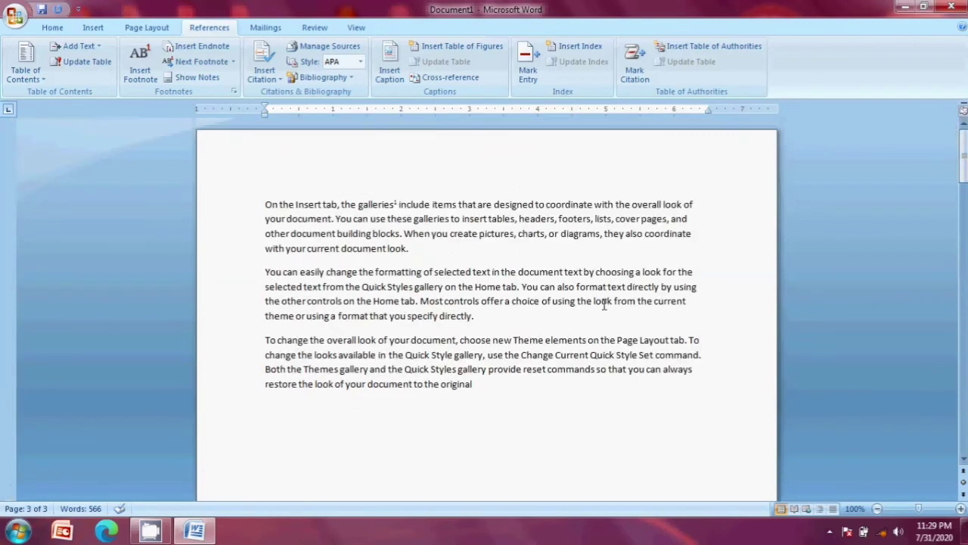
{"action": "double_click", "coordinate": [513, 340]}
{"action": "left_click", "coordinate": [540, 339]}
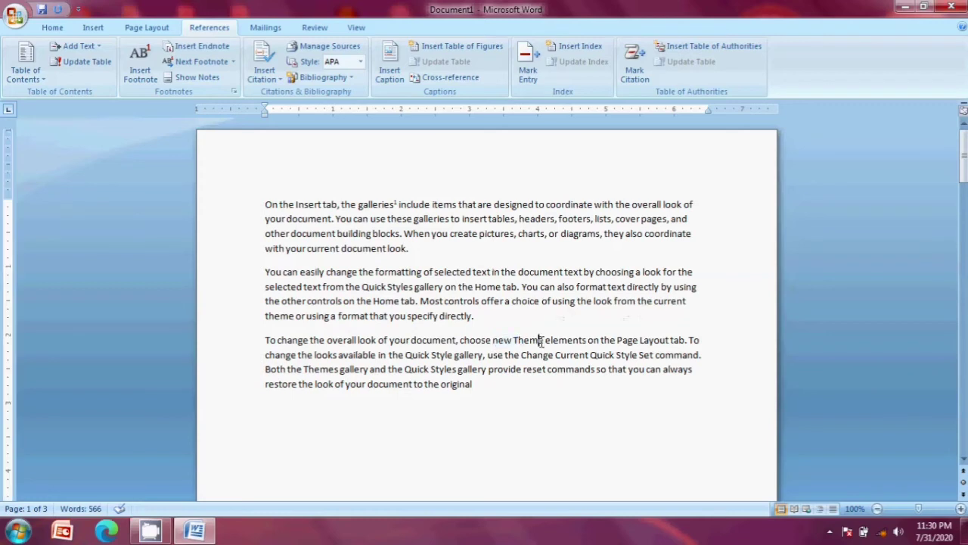
{"action": "left_click_drag", "start_coordinate": [540, 340], "coordinate": [517, 338]}
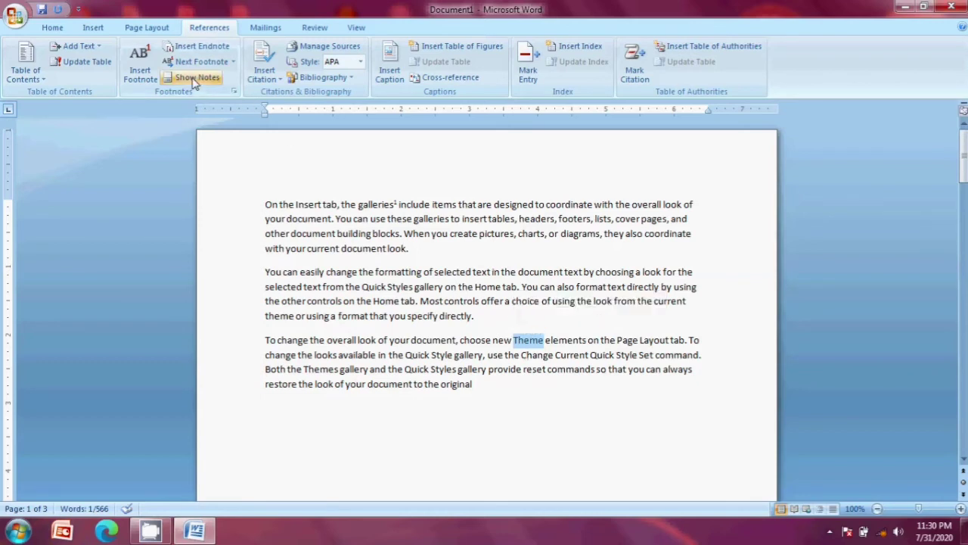
{"action": "left_click", "coordinate": [200, 47]}
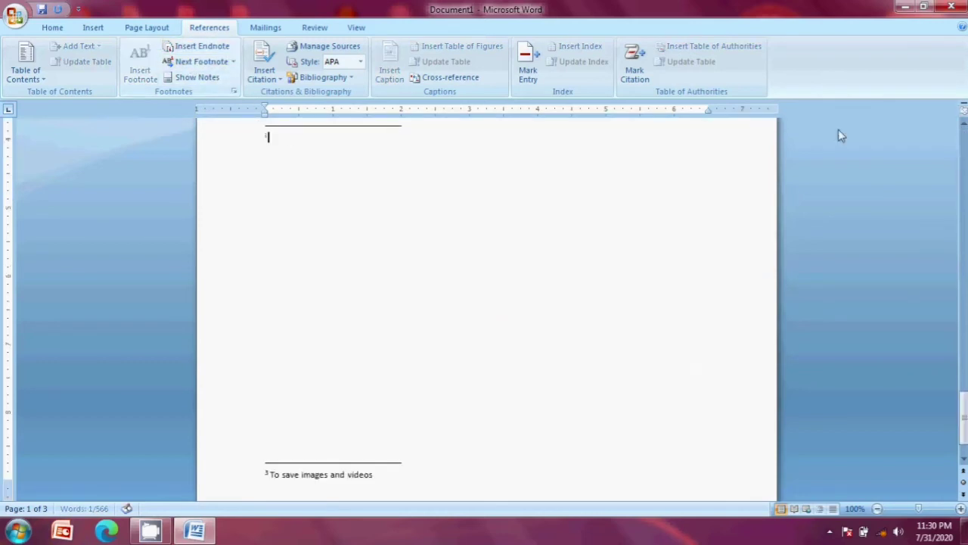
{"action": "mouse_move", "coordinate": [963, 423]}
{"action": "left_mouse_down"}
{"action": "mouse_move", "coordinate": [962, 317]}
{"action": "mouse_move", "coordinate": [963, 428]}
{"action": "left_mouse_up"}
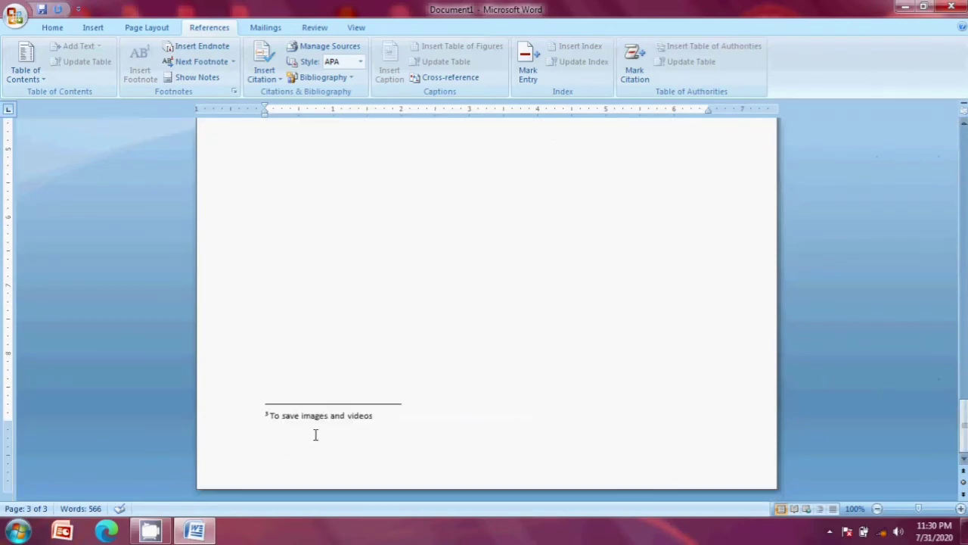
Enter "To create a theme" as the endnote text and return to its reference on "Theme" in the first page
{"action": "left_click_drag", "start_coordinate": [964, 431], "coordinate": [963, 371]}
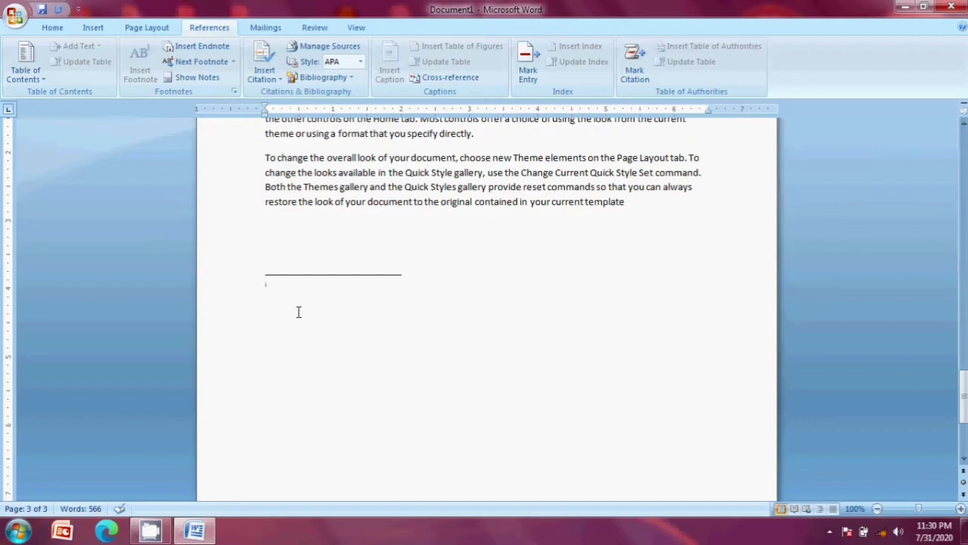
{"action": "type", "text": "To create a theme"}
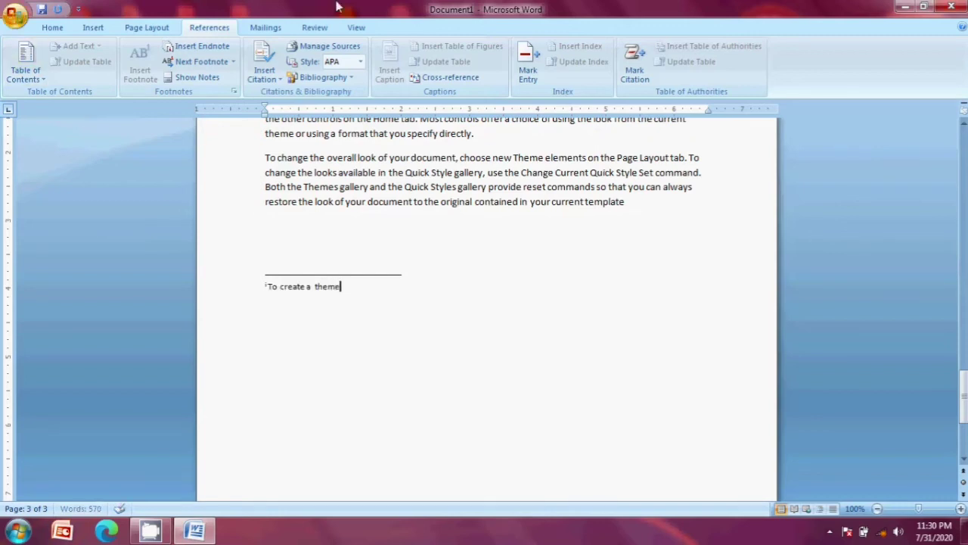
{"action": "left_click_drag", "start_coordinate": [963, 394], "coordinate": [964, 104]}
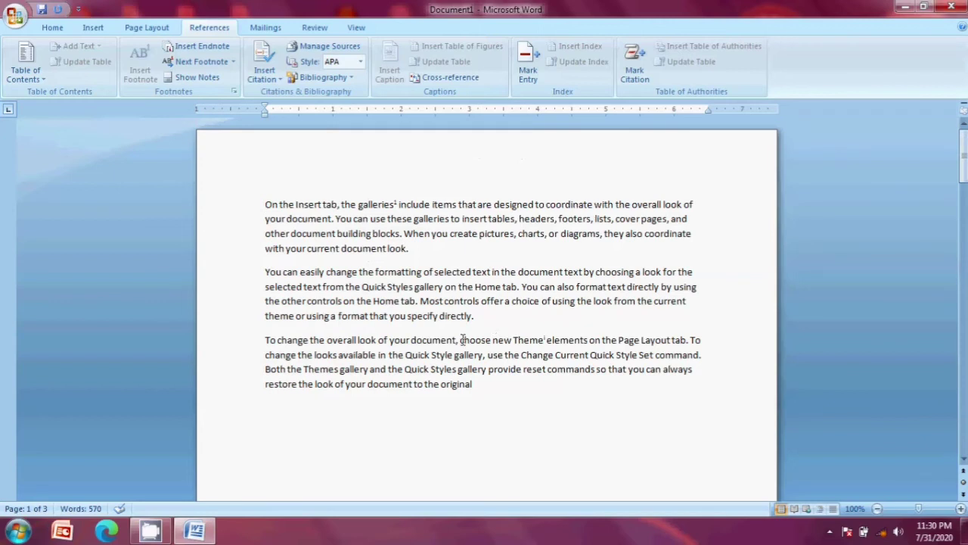
{"action": "mouse_move", "coordinate": [545, 340]}
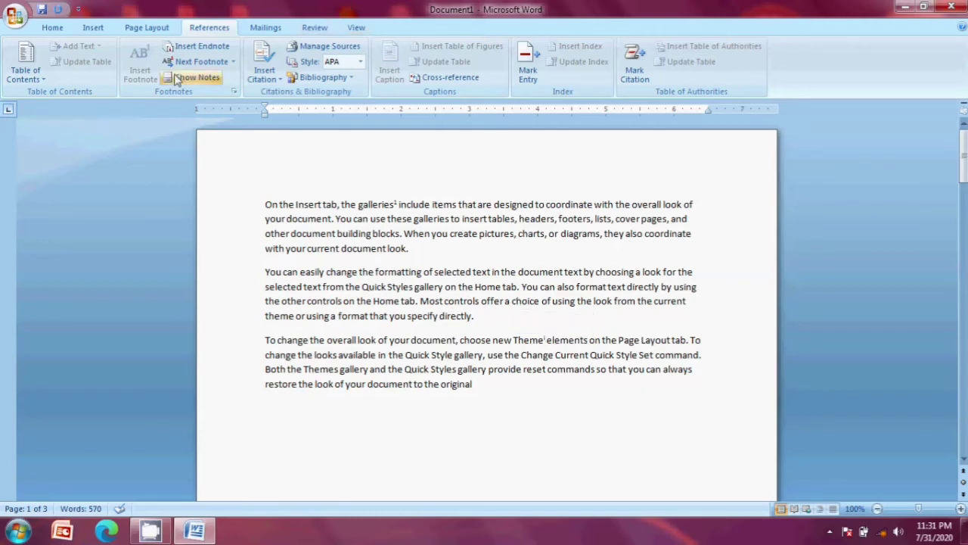
Show the document's notes with the endnote area chosen and examine the endnote below the third page's text
{"action": "left_click", "coordinate": [201, 79]}
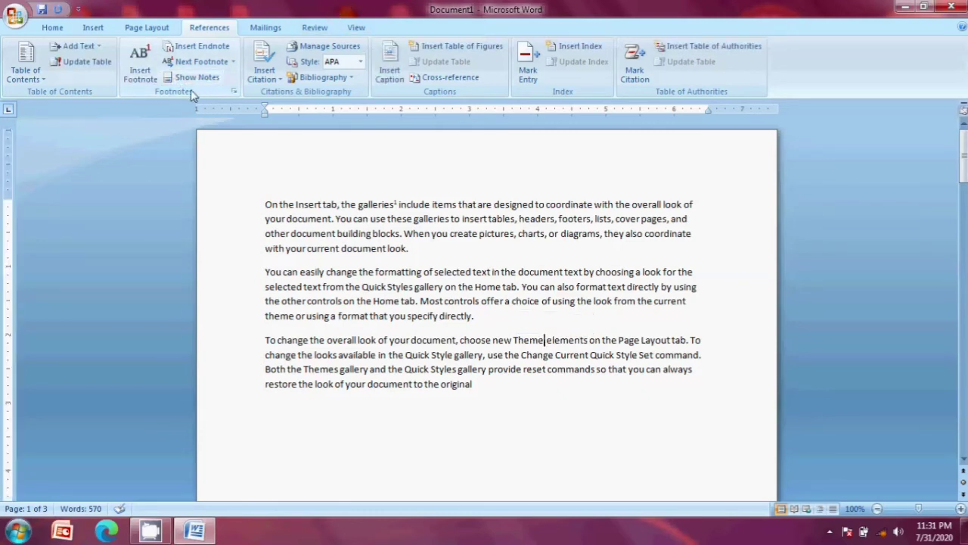
{"action": "left_click", "coordinate": [196, 78]}
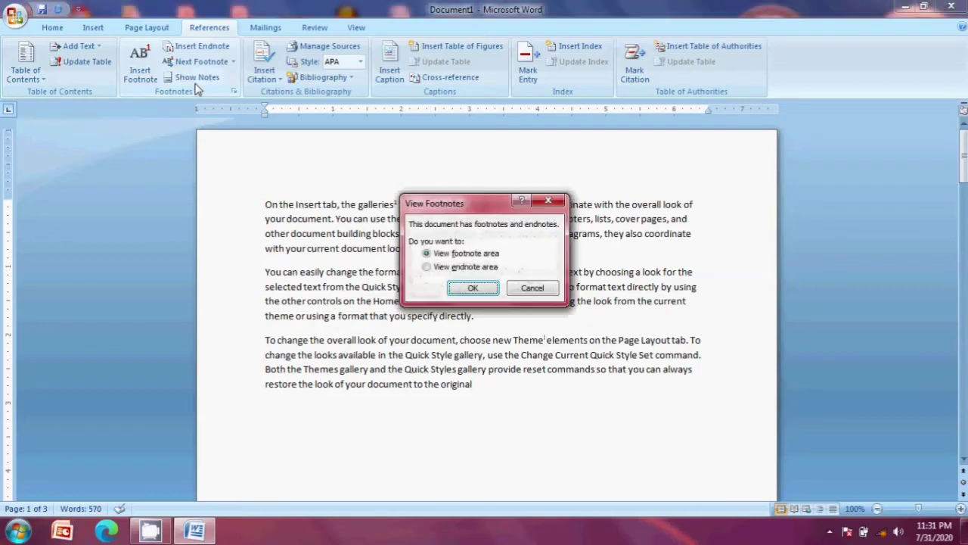
{"action": "left_click", "coordinate": [429, 268]}
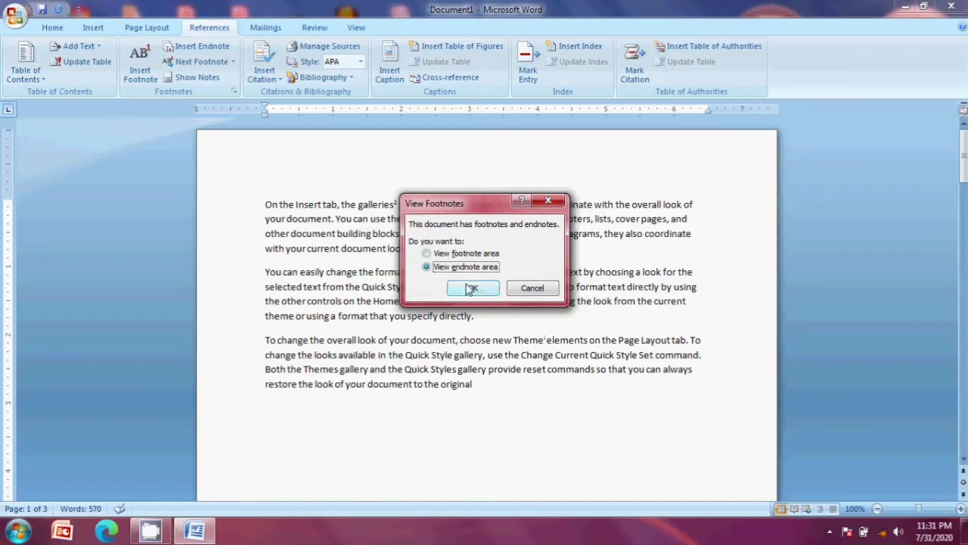
{"action": "left_click", "coordinate": [471, 290]}
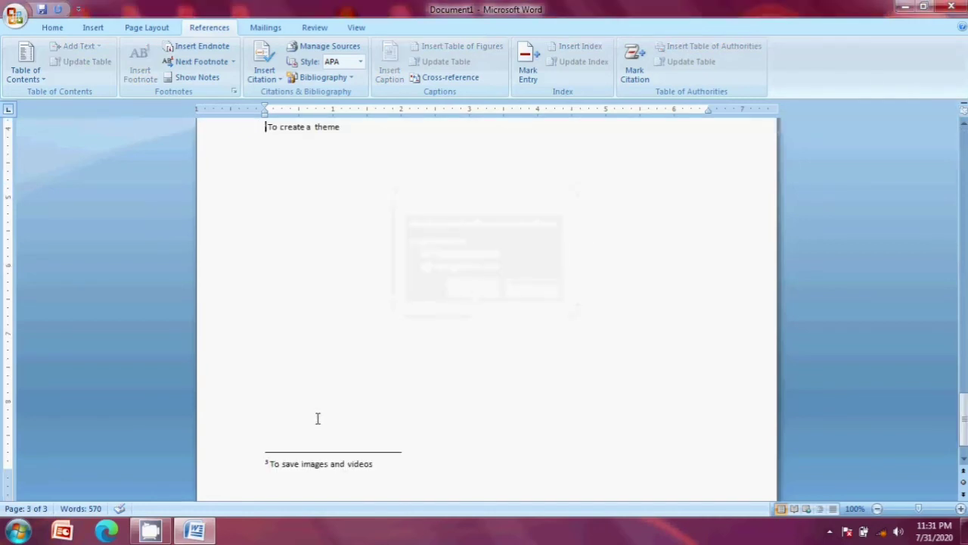
{"action": "left_click_drag", "start_coordinate": [964, 409], "coordinate": [963, 386]}
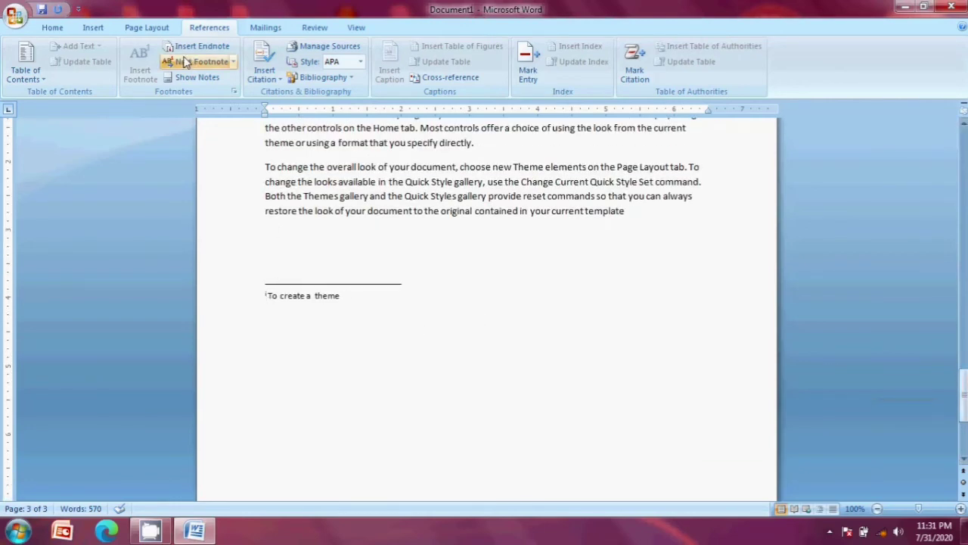
Show the footnote area and go to the next footnote to examine the notes on the second and third pages
{"action": "left_click", "coordinate": [191, 77]}
{"action": "left_click", "coordinate": [191, 77]}
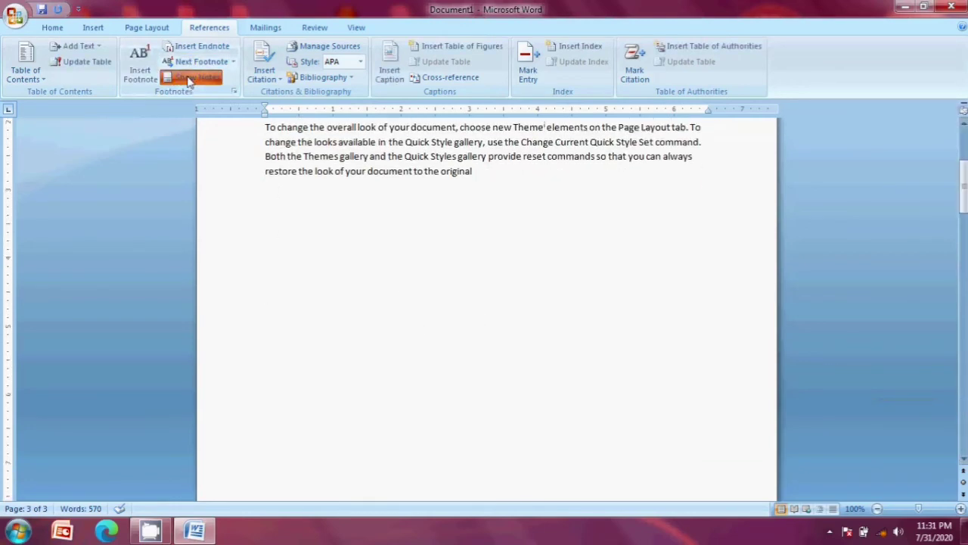
{"action": "left_click", "coordinate": [472, 288]}
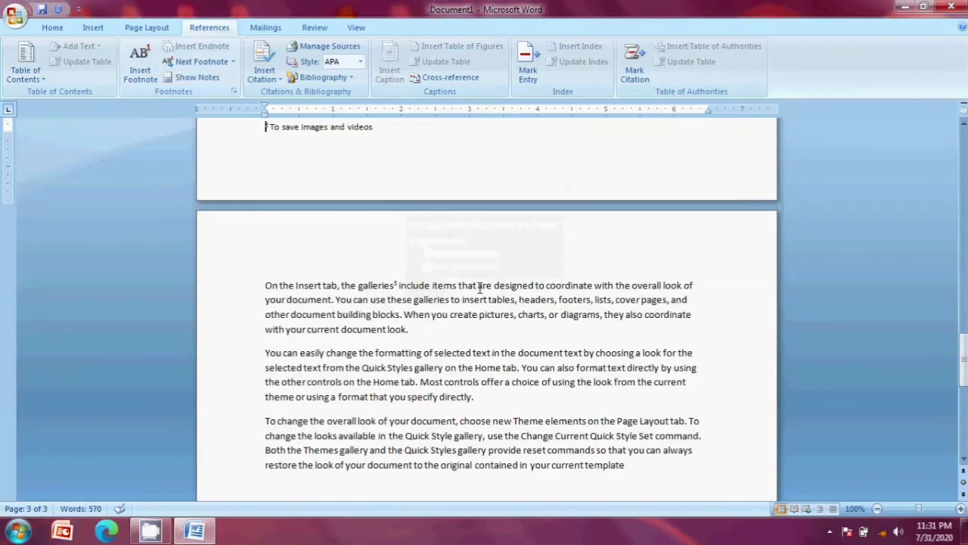
{"action": "left_click_drag", "start_coordinate": [965, 354], "coordinate": [965, 333]}
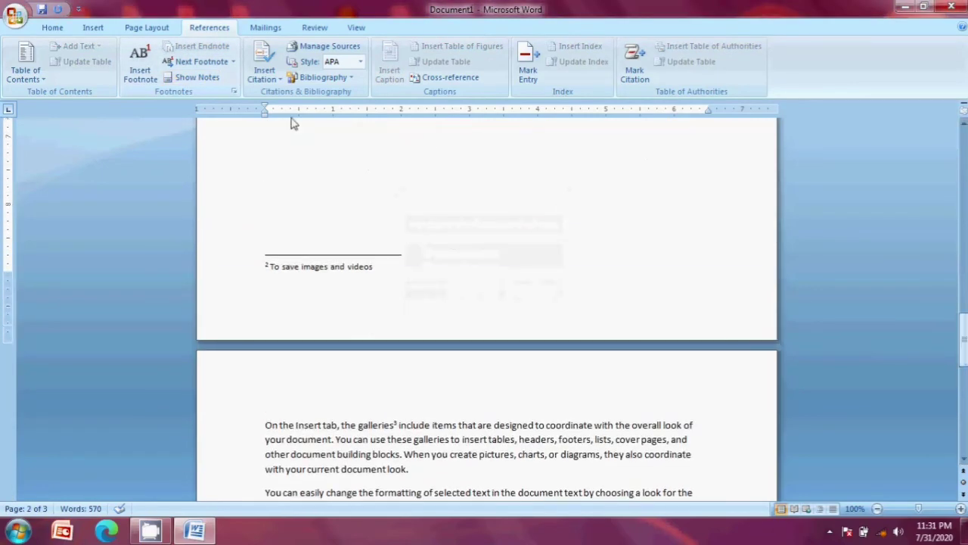
{"action": "left_click", "coordinate": [195, 63]}
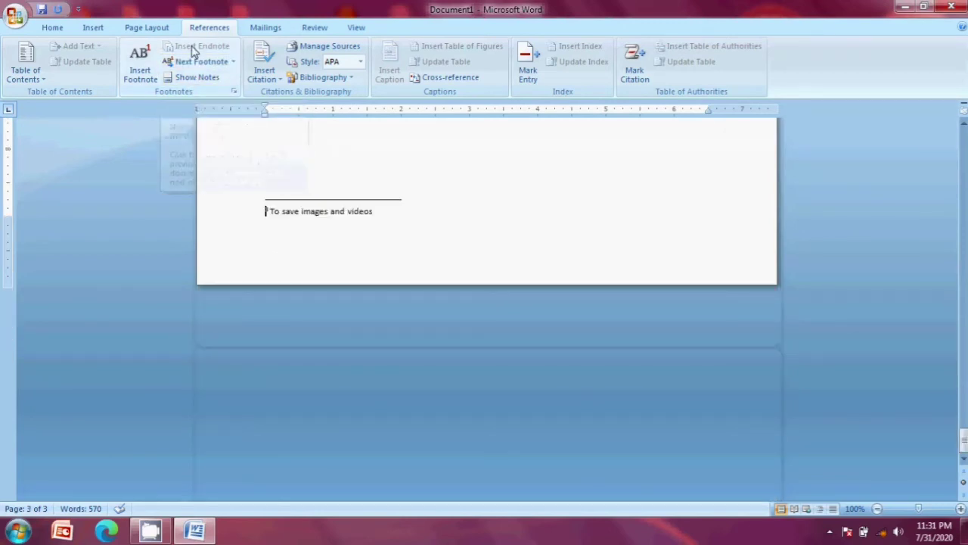
{"action": "left_click_drag", "start_coordinate": [964, 442], "coordinate": [964, 418]}
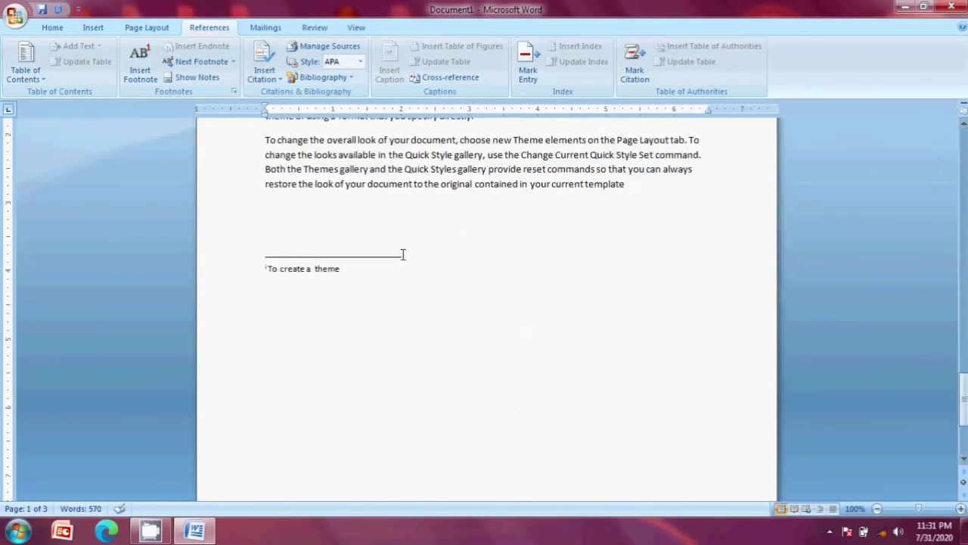
Insert another endnote on the blank line below the third page's text and try to delete all the endnote text
{"action": "left_click", "coordinate": [399, 242]}
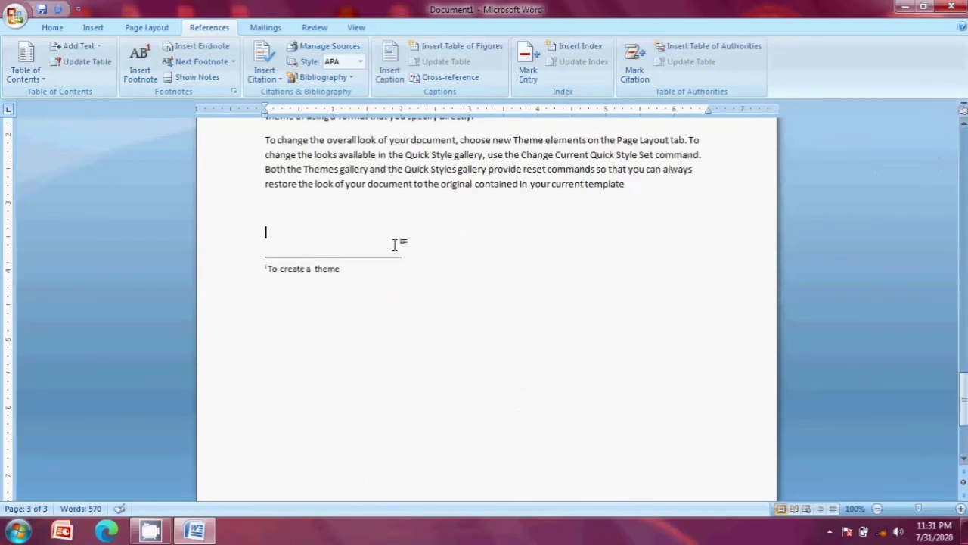
{"action": "left_click", "coordinate": [195, 47]}
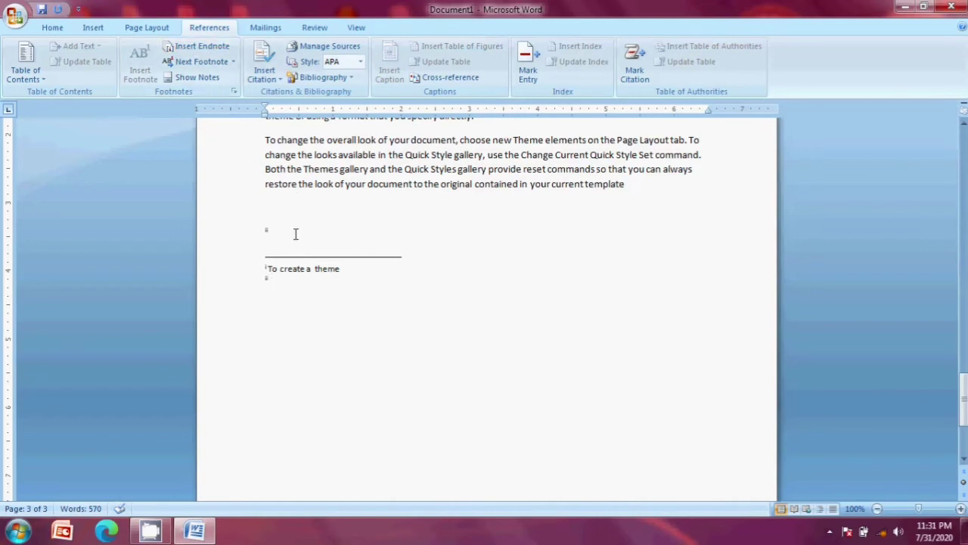
{"action": "key", "text": "ctrl+a"}
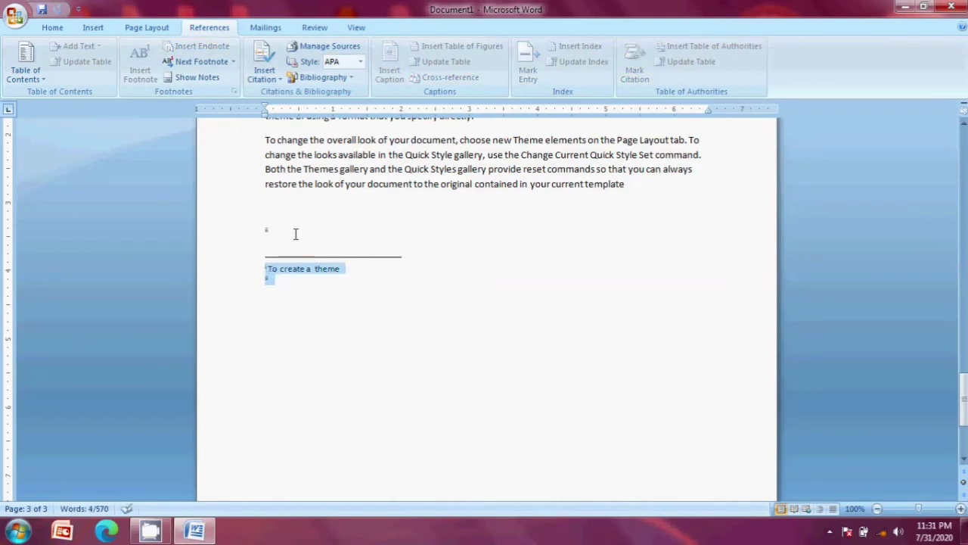
{"action": "key", "text": "Delete"}
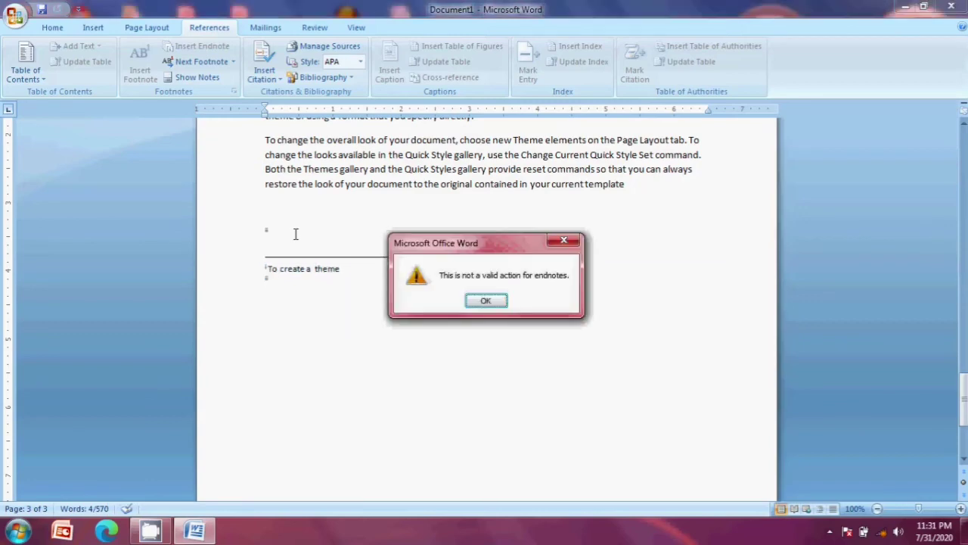
{"action": "left_click", "coordinate": [485, 301]}
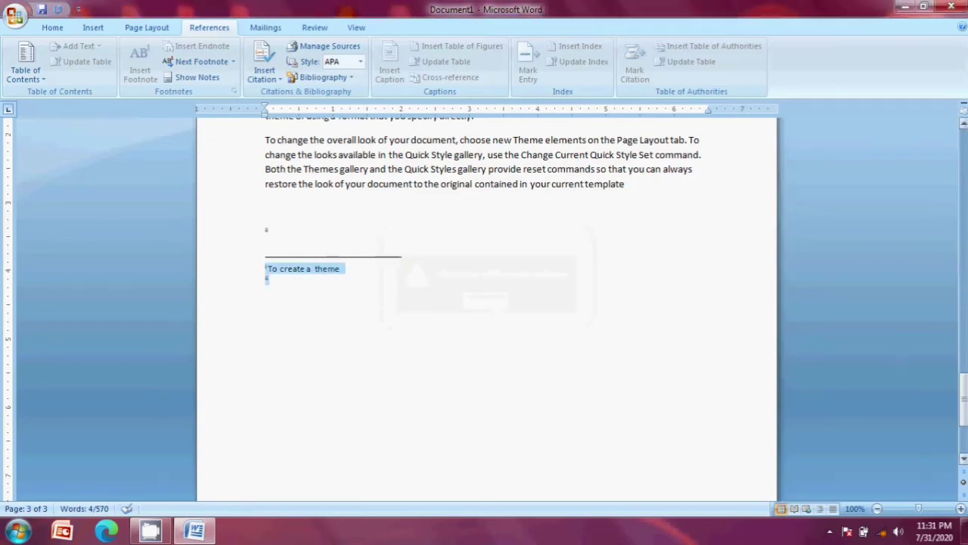
Delete the text of all pages, including its footnotes and endnotes, to leave a blank document
{"action": "scroll", "coordinate": [171, 201], "scroll_direction": "up", "scroll_amount": 5}
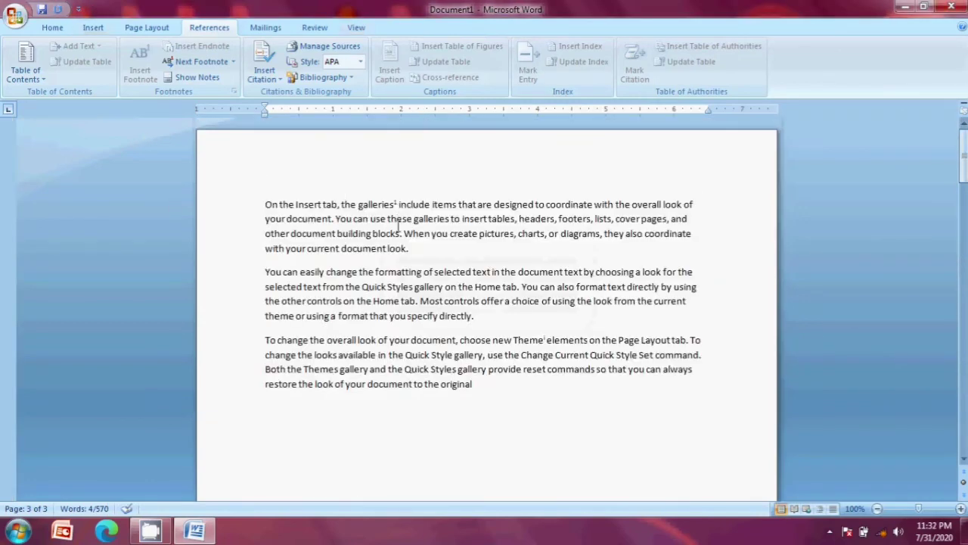
{"action": "mouse_move", "coordinate": [390, 204]}
{"action": "left_click_drag", "start_coordinate": [259, 203], "coordinate": [747, 426]}
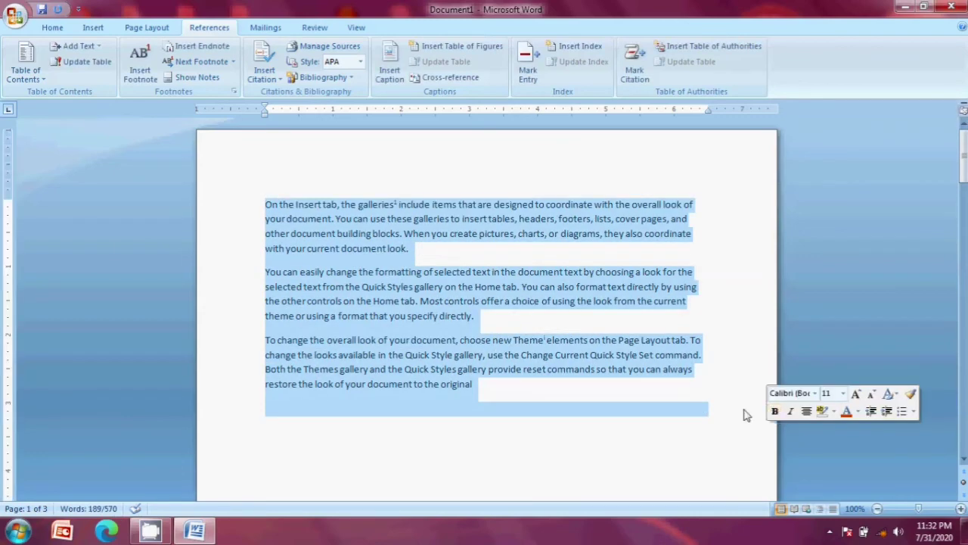
{"action": "left_click", "coordinate": [734, 401]}
{"action": "left_click_drag", "start_coordinate": [964, 176], "coordinate": [964, 394]}
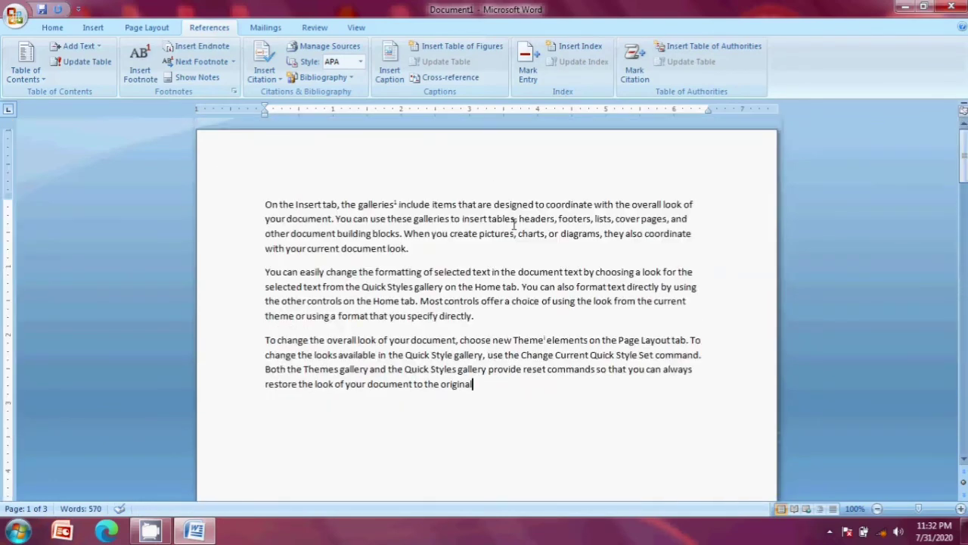
{"action": "left_click_drag", "start_coordinate": [266, 202], "coordinate": [679, 452]}
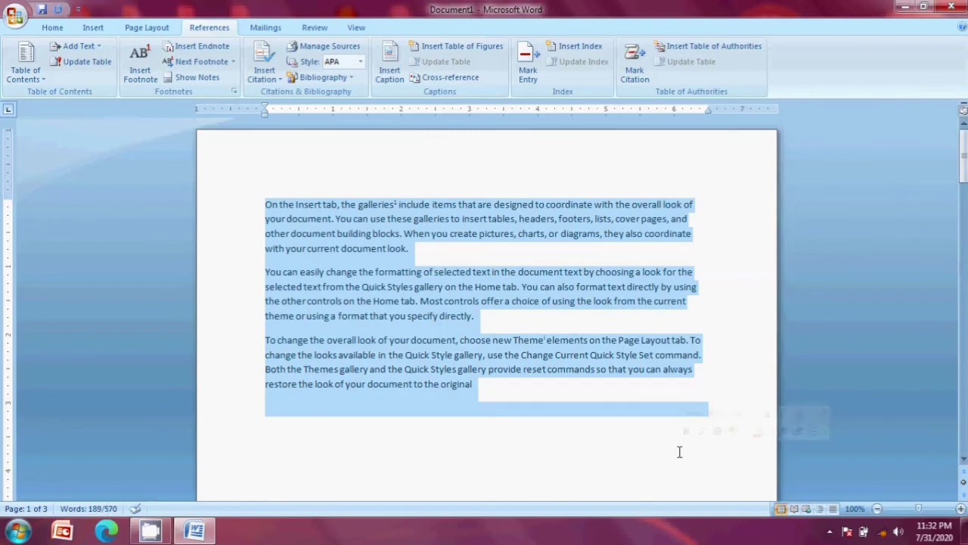
{"action": "key", "text": "Delete"}
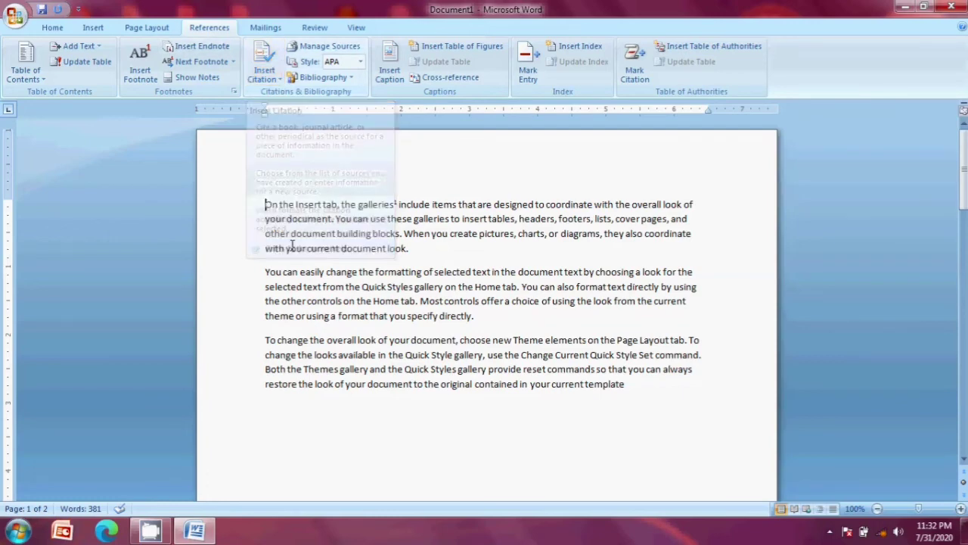
{"action": "left_click_drag", "start_coordinate": [266, 204], "coordinate": [662, 437]}
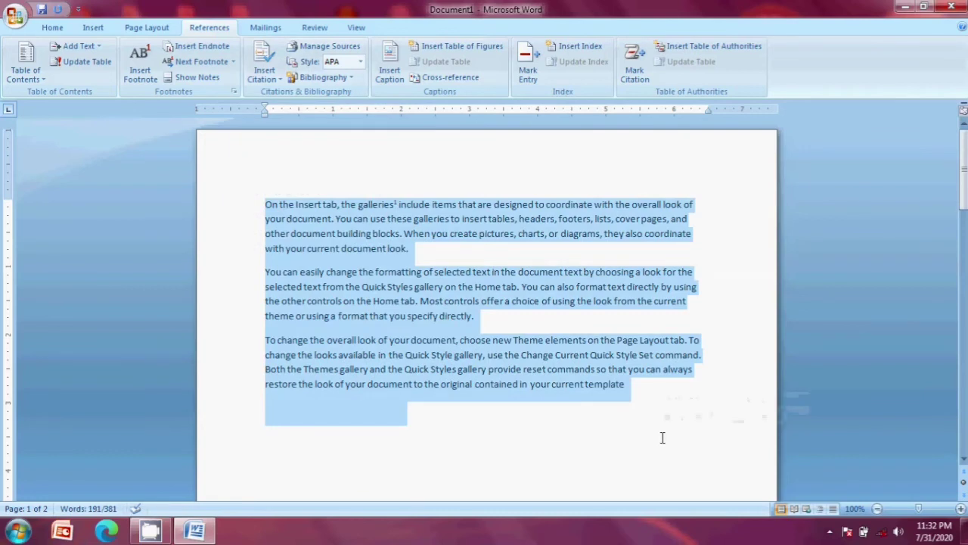
{"action": "key", "text": "Delete"}
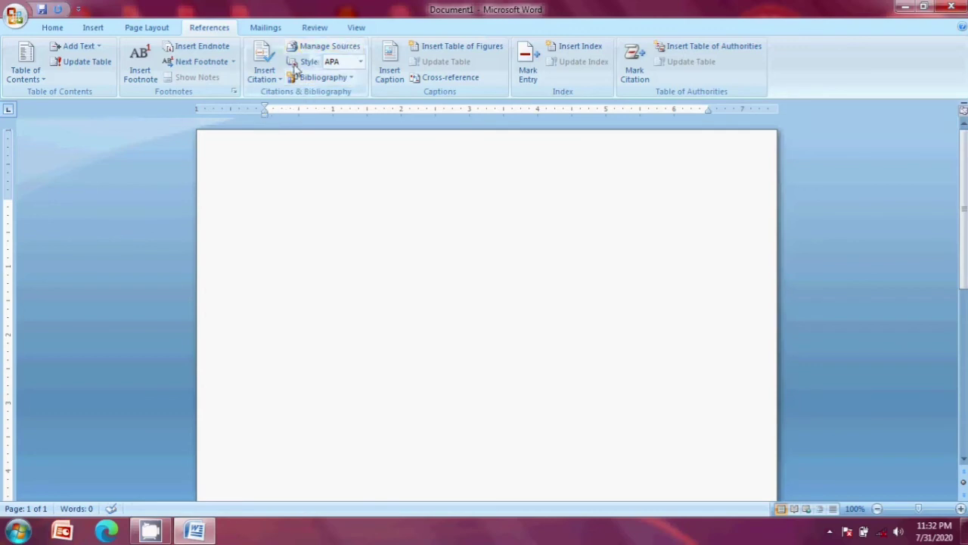
Create a new citation source of type Book with the author's name, the title "REsurvey" and the year 2020
{"action": "left_click", "coordinate": [276, 81]}
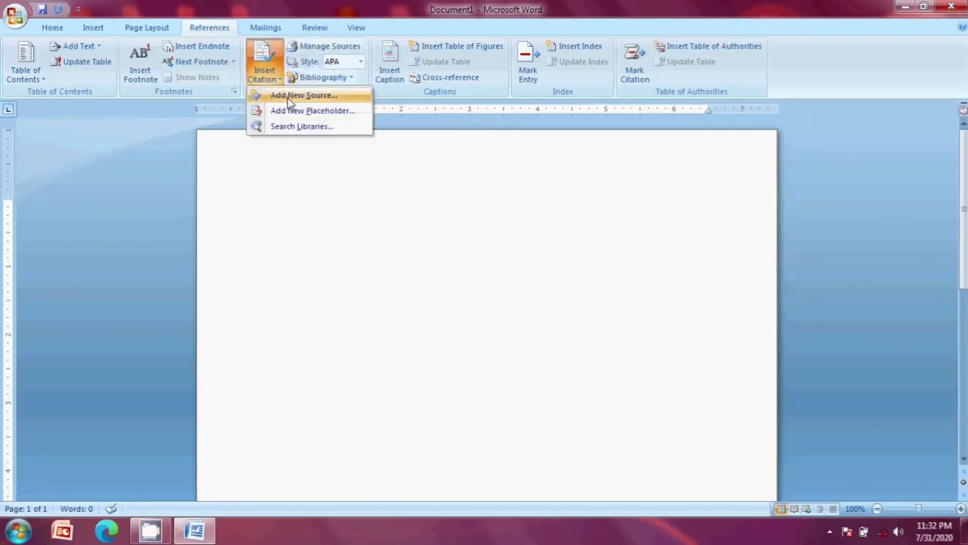
{"action": "left_click", "coordinate": [289, 97]}
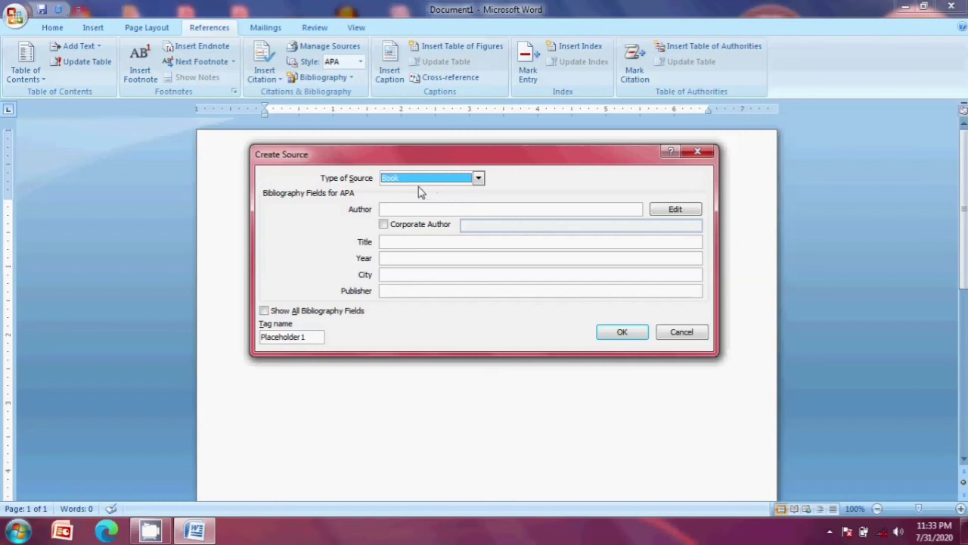
{"action": "left_click", "coordinate": [397, 208]}
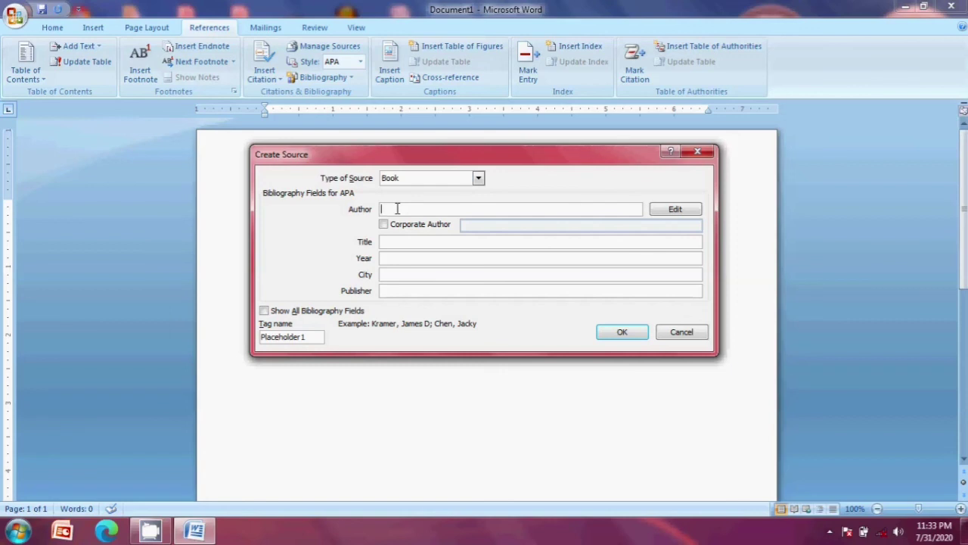
{"action": "type", "text": "komal"}
{"action": "left_click", "coordinate": [401, 244]}
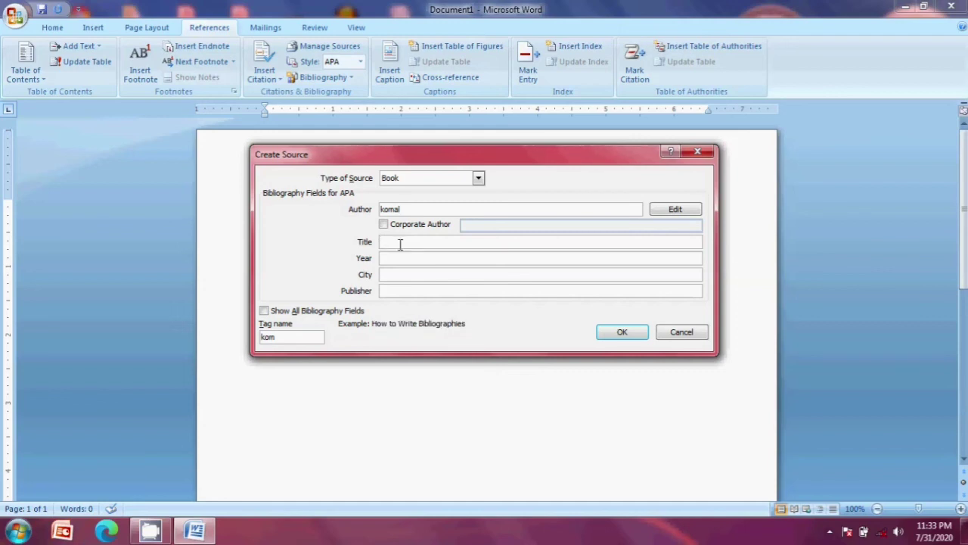
{"action": "type", "text": "REsurvey"}
{"action": "left_click", "coordinate": [395, 257]}
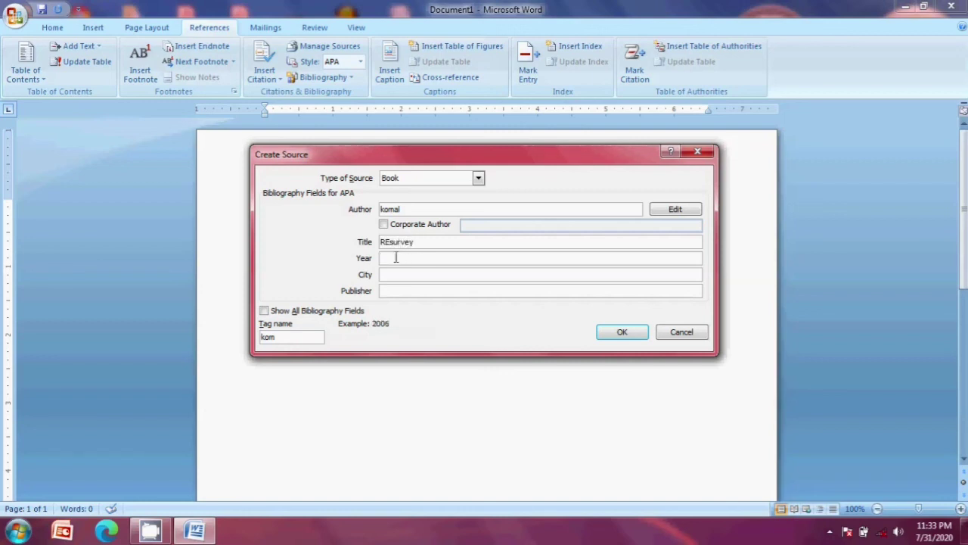
{"action": "type", "text": "2020"}
Complete the source with the city Satna and the publisher's name, and insert its citation into the document
{"action": "left_click", "coordinate": [390, 276]}
{"action": "type", "text": "Sal"}
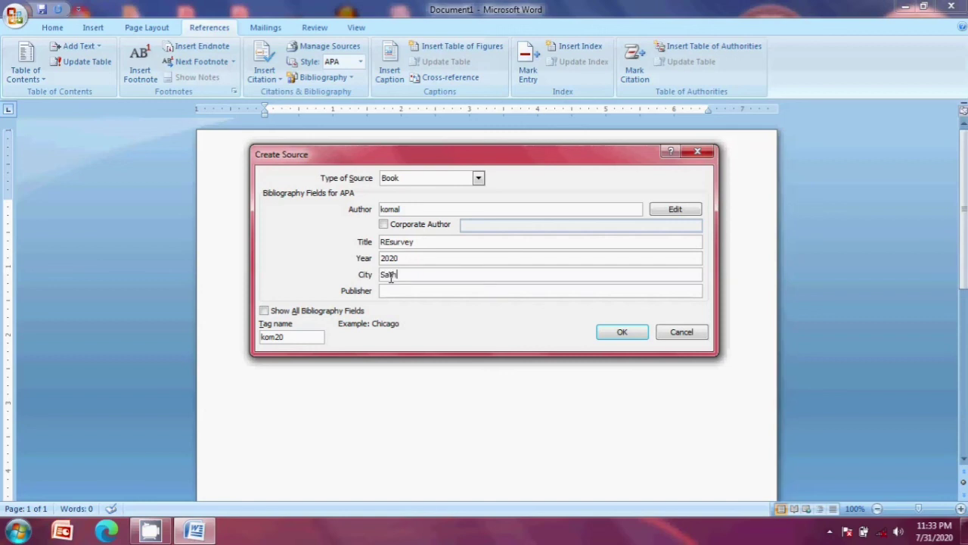
{"action": "type", "text": "na"}
{"action": "left_click", "coordinate": [396, 290]}
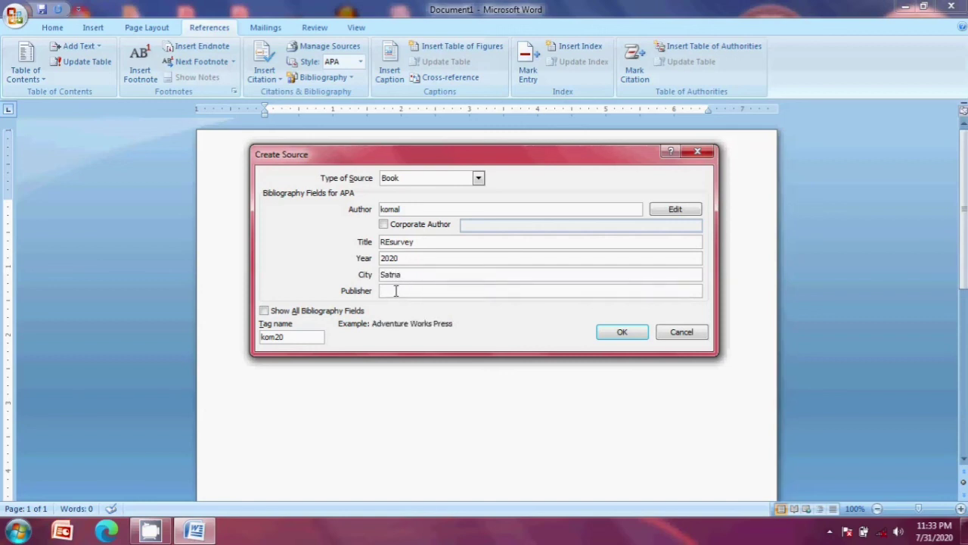
{"action": "type", "text": "anurag"}
{"action": "left_click", "coordinate": [615, 333]}
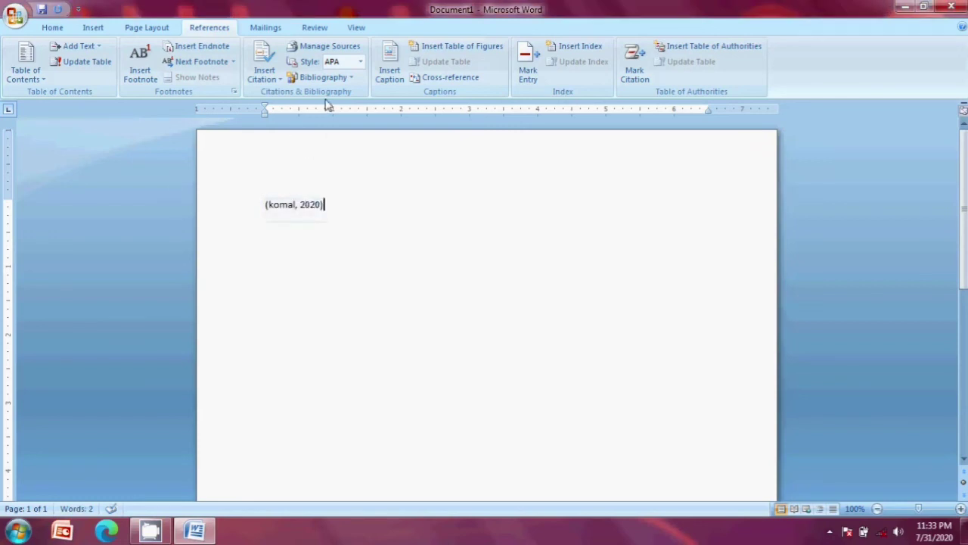
Change the citation style to Chicago
{"action": "left_click", "coordinate": [361, 62]}
{"action": "left_click", "coordinate": [352, 89]}
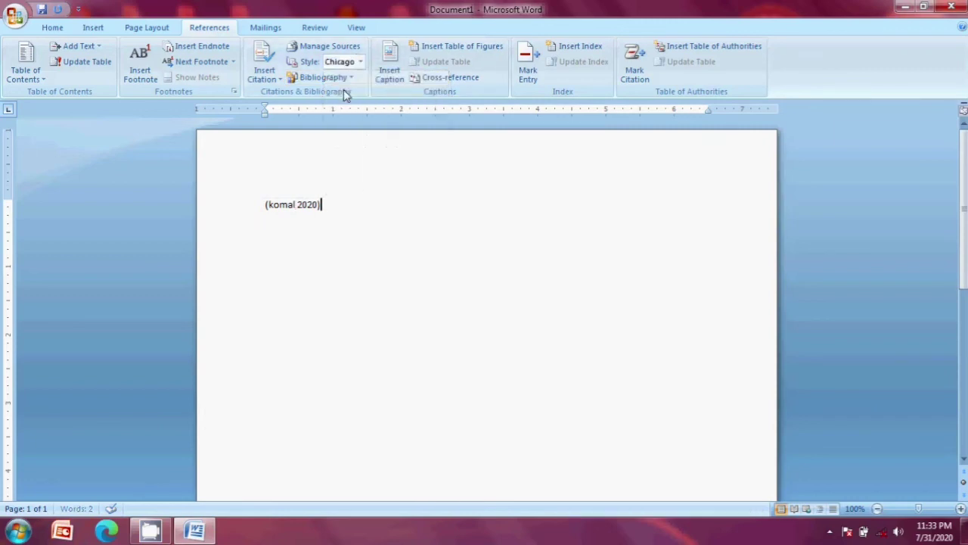
Try the citation styles GB7714, GOST - Name Sort, ISO 690 - Numerical Reference, ISO 690 - First Element and Date, SIST02 and Turabian on the citation
{"action": "left_click", "coordinate": [361, 64]}
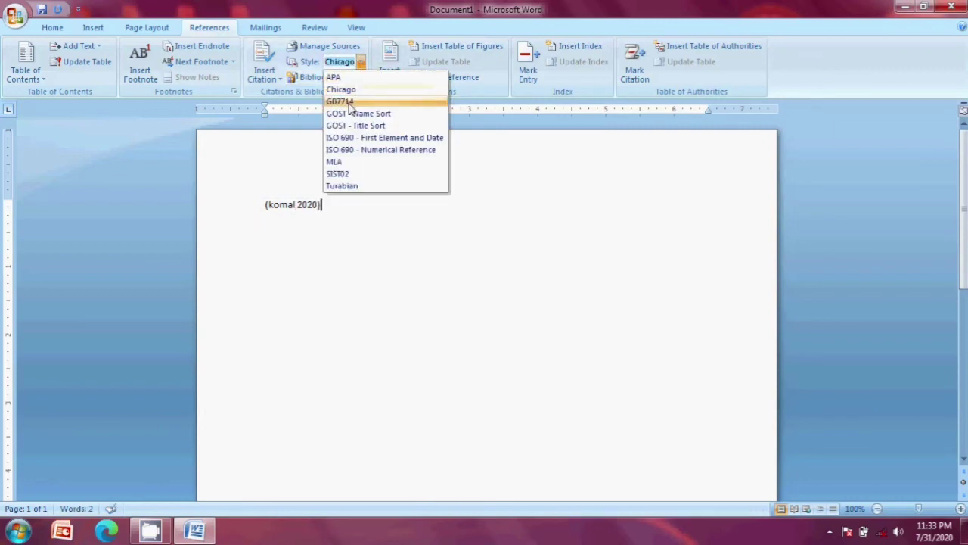
{"action": "left_click", "coordinate": [345, 101]}
{"action": "left_click", "coordinate": [361, 64]}
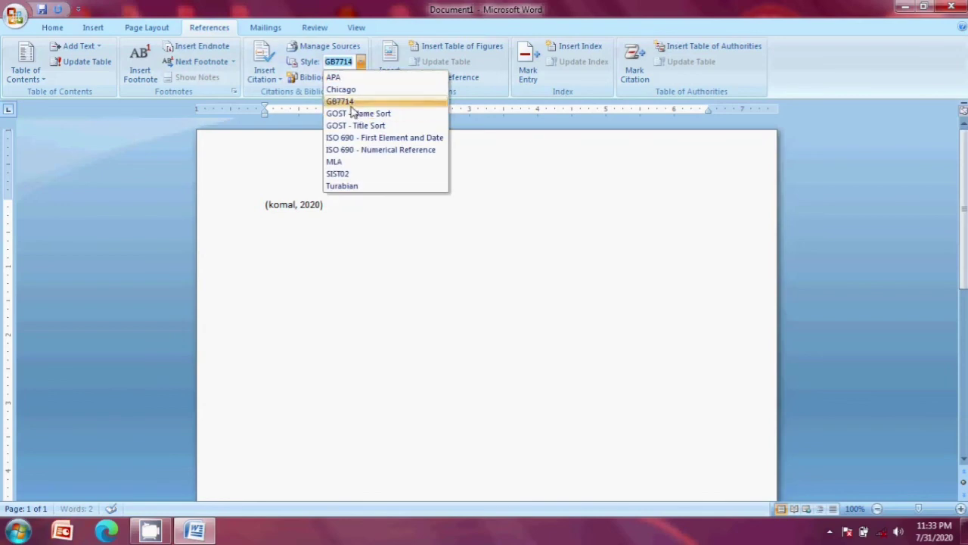
{"action": "left_click", "coordinate": [349, 113]}
{"action": "left_click", "coordinate": [361, 63]}
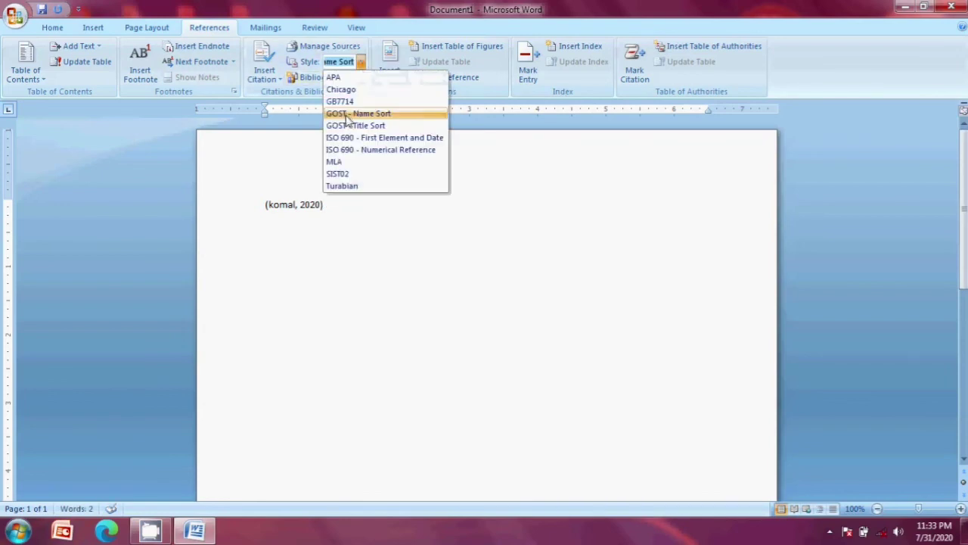
{"action": "left_click", "coordinate": [359, 150]}
{"action": "left_click", "coordinate": [361, 64]}
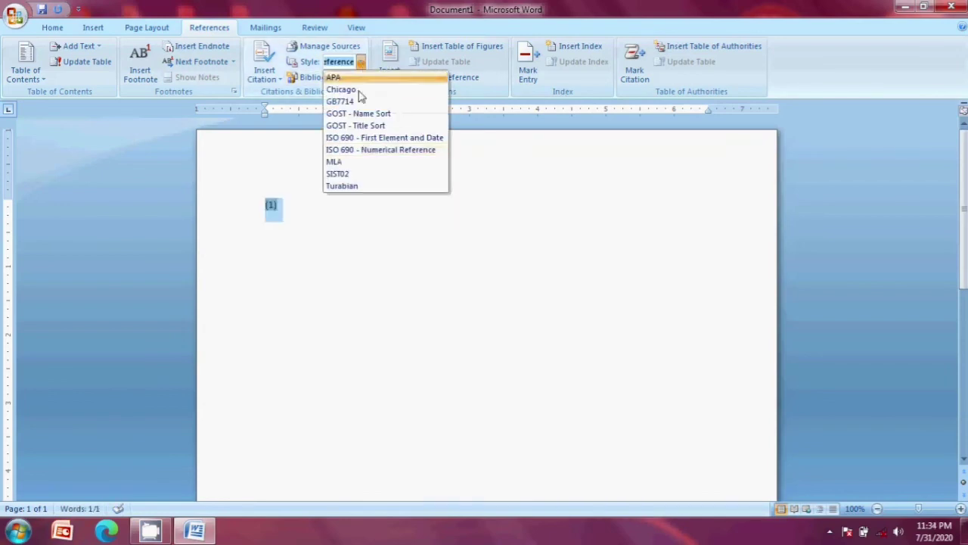
{"action": "left_click", "coordinate": [369, 138]}
{"action": "left_click", "coordinate": [361, 62]}
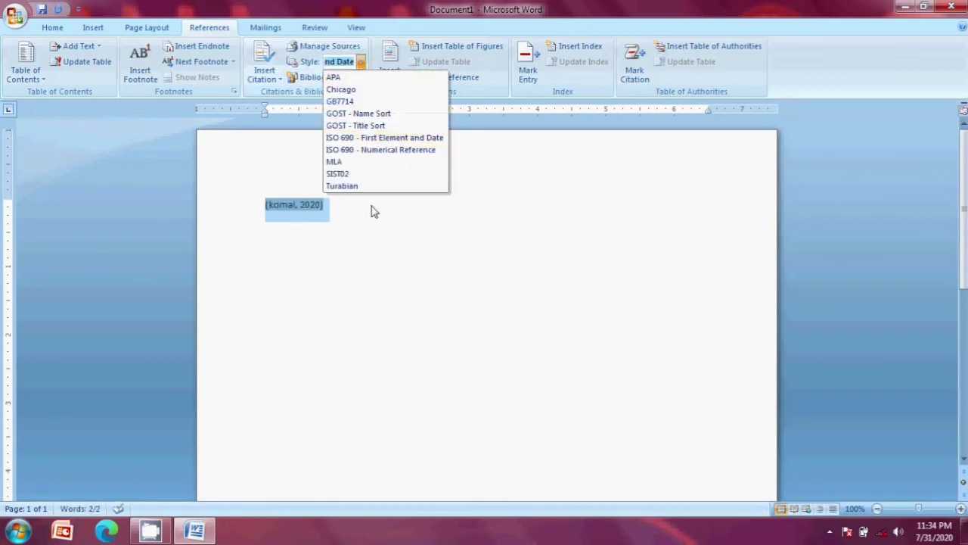
{"action": "left_click", "coordinate": [352, 179]}
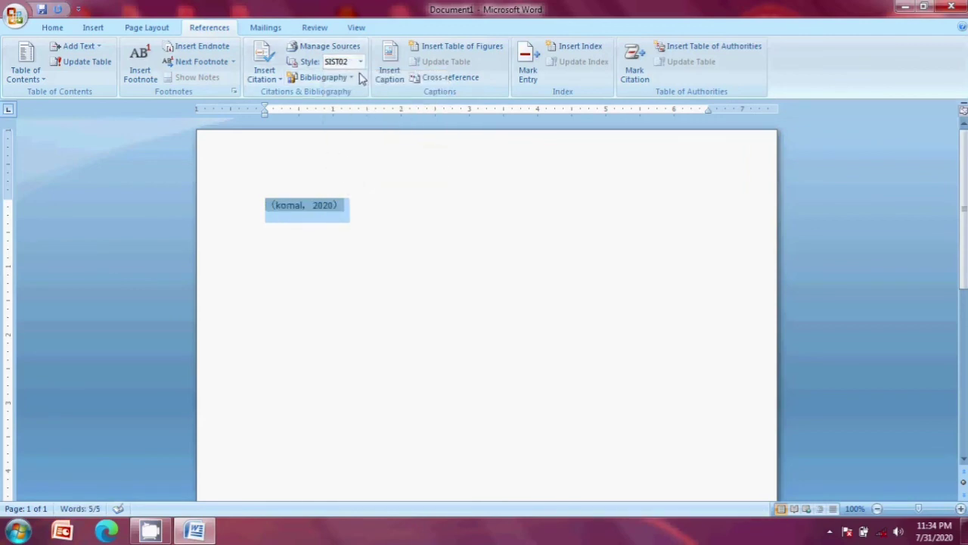
{"action": "left_click", "coordinate": [361, 61]}
{"action": "left_click", "coordinate": [361, 187]}
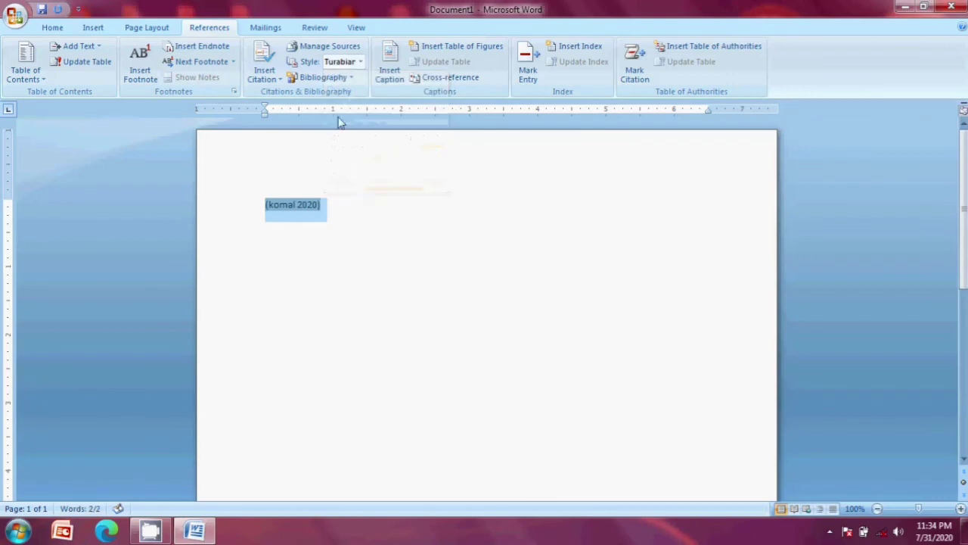
Replace the selected citation with the built-in Bibliography and set its style to ISO 690 - Numerical Reference
{"action": "left_click", "coordinate": [354, 78]}
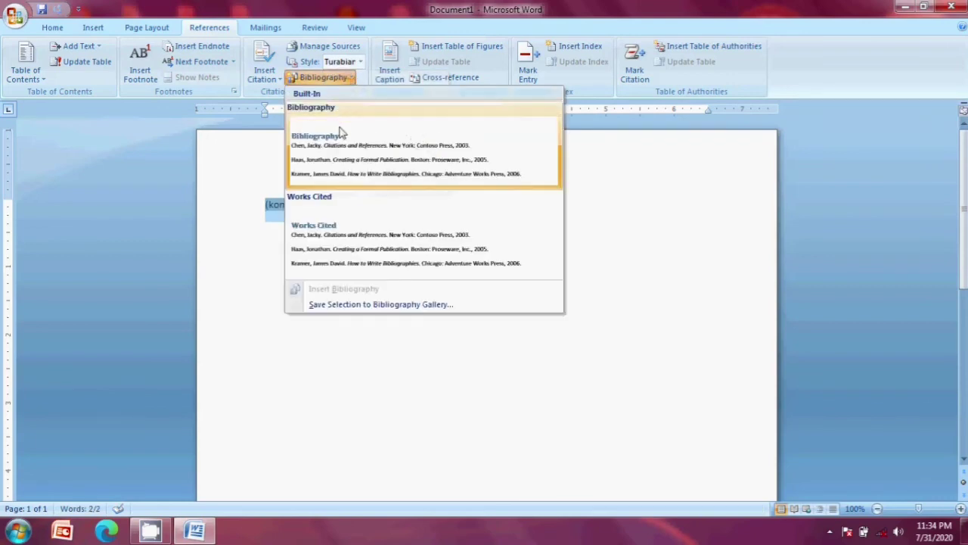
{"action": "left_click", "coordinate": [348, 168]}
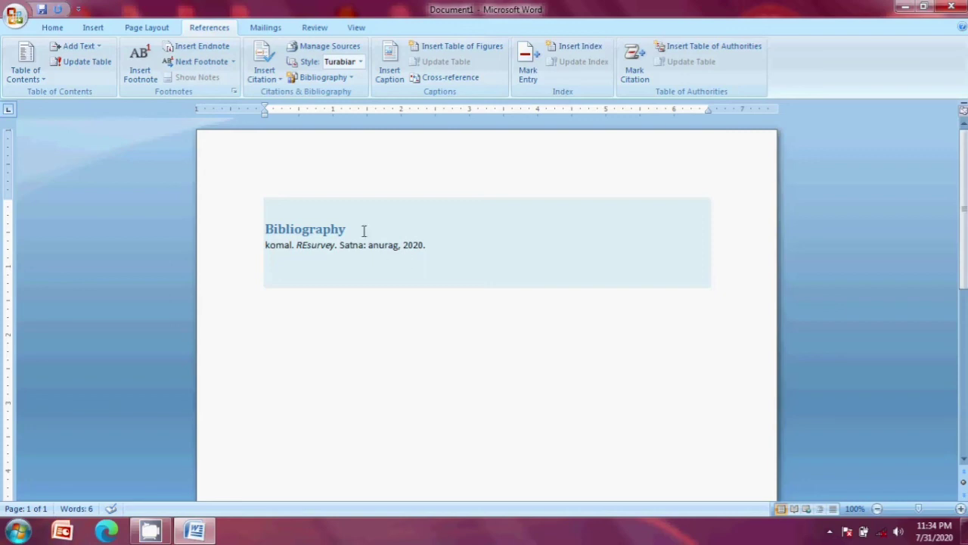
{"action": "left_click", "coordinate": [363, 63]}
{"action": "left_click", "coordinate": [366, 150]}
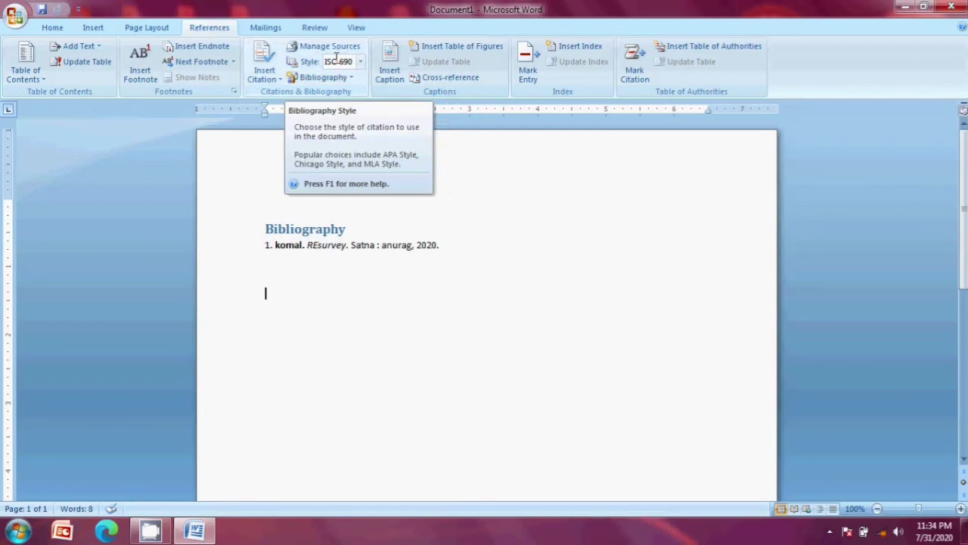
Examine the REsurvey book's entry and its editable fields in the Source Manager, along with the blank form for creating a source
{"action": "left_click", "coordinate": [332, 46]}
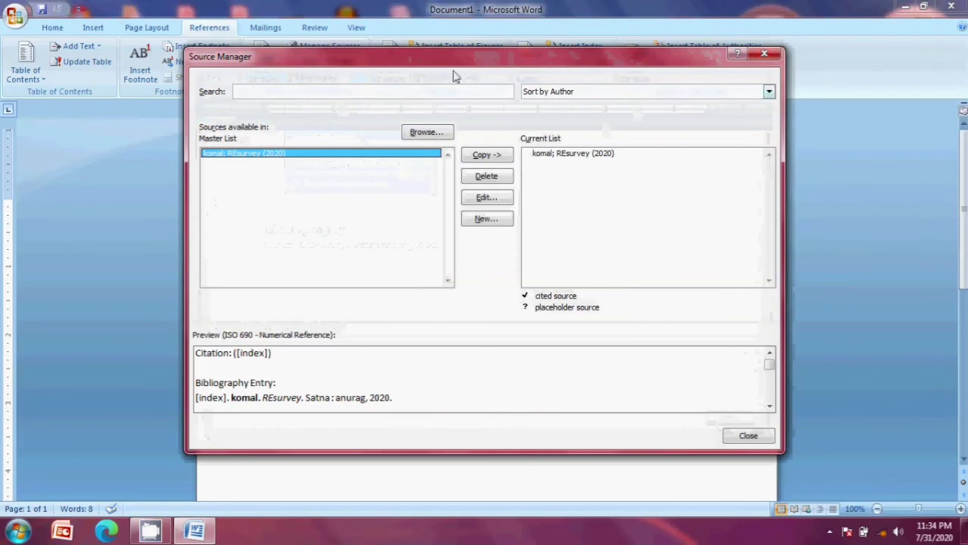
{"action": "left_click_drag", "start_coordinate": [402, 48], "coordinate": [647, 74]}
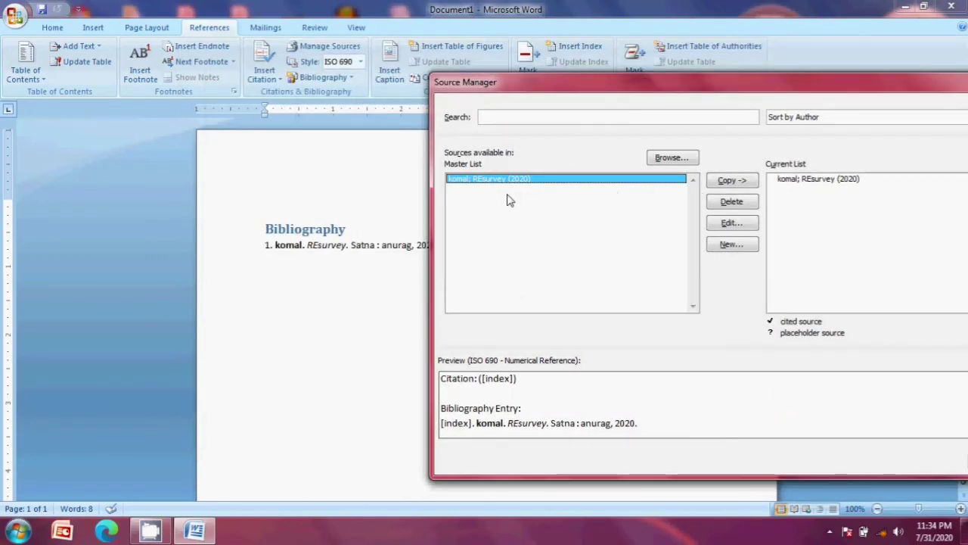
{"action": "left_click", "coordinate": [731, 223]}
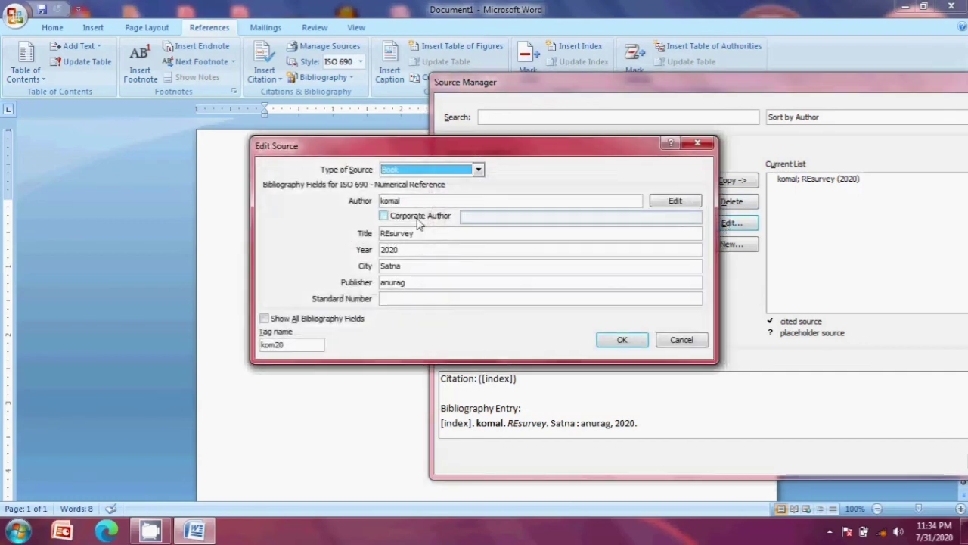
{"action": "left_click", "coordinate": [681, 339]}
{"action": "left_click", "coordinate": [731, 244]}
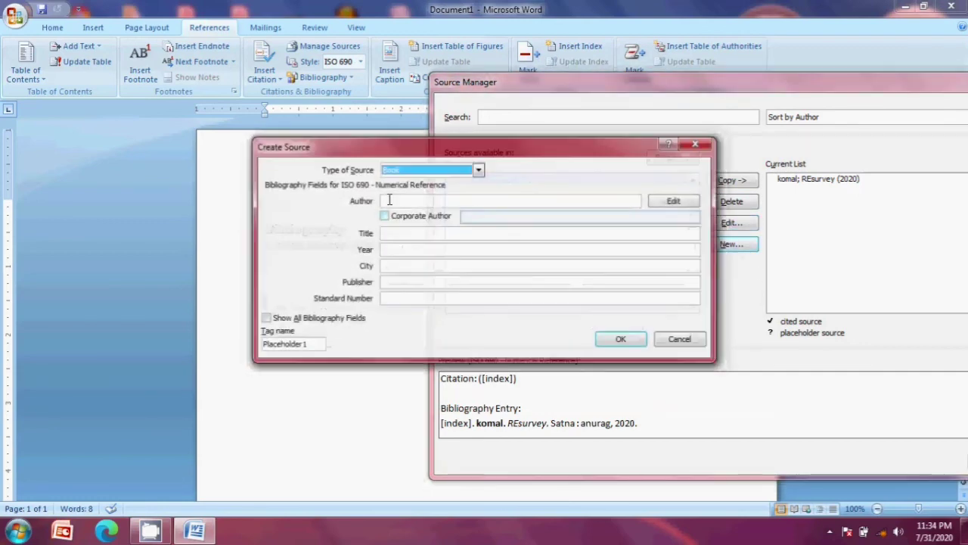
{"action": "left_click", "coordinate": [691, 145]}
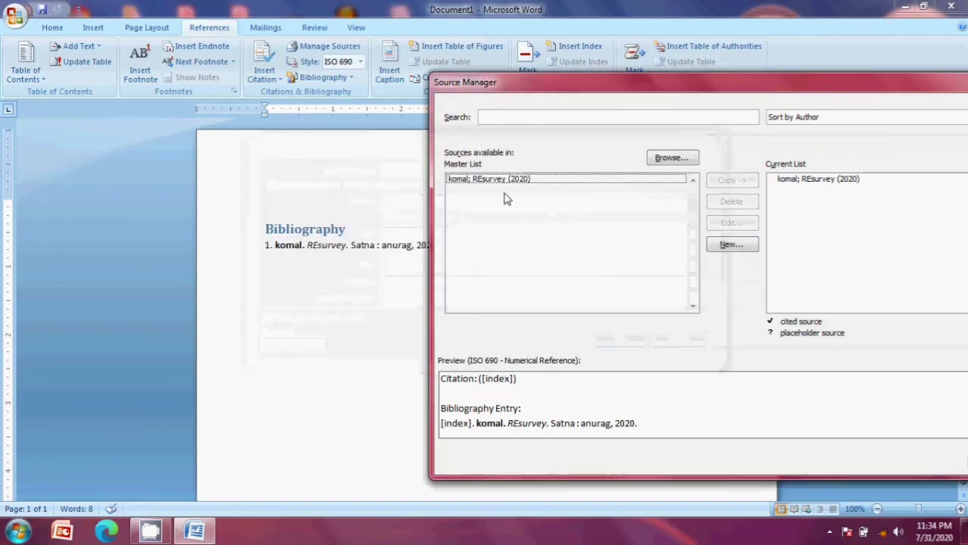
{"action": "left_click", "coordinate": [502, 180]}
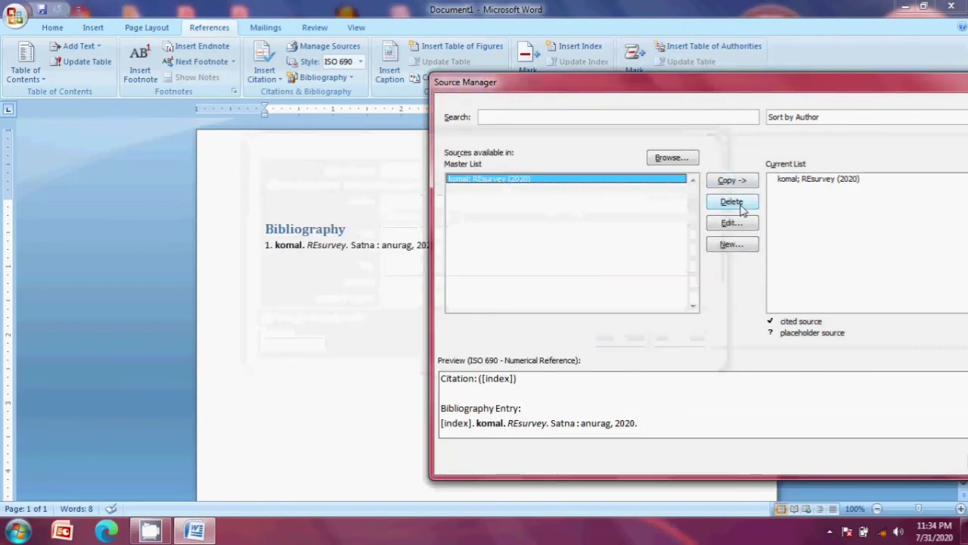
{"action": "left_click_drag", "start_coordinate": [815, 91], "coordinate": [629, 97]}
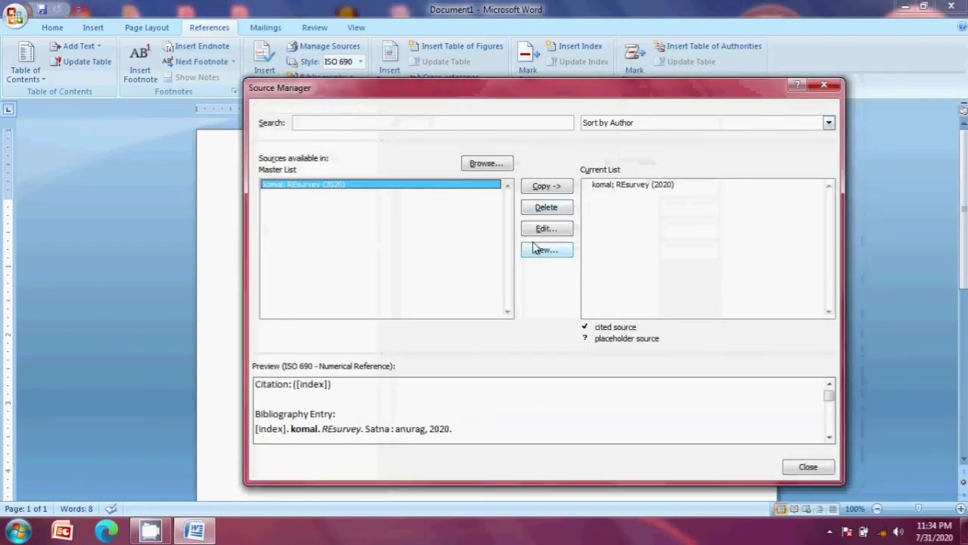
{"action": "left_click", "coordinate": [823, 85]}
{"action": "left_click", "coordinate": [346, 79]}
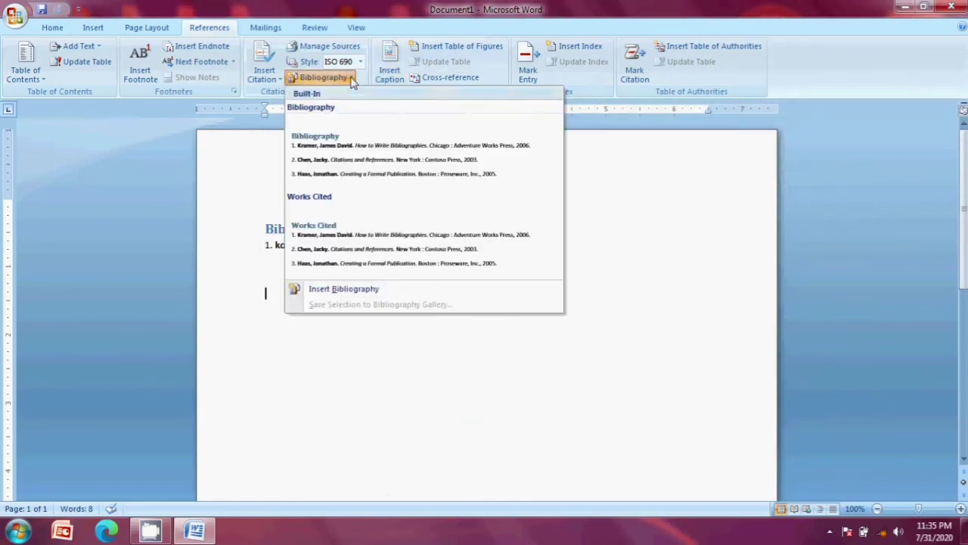
{"action": "left_click", "coordinate": [640, 203]}
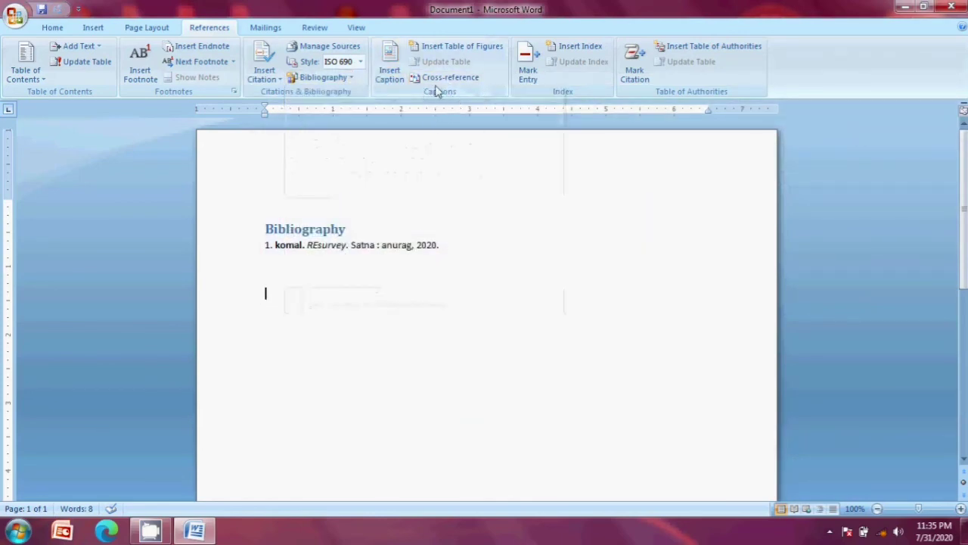
{"action": "left_click", "coordinate": [266, 30]}
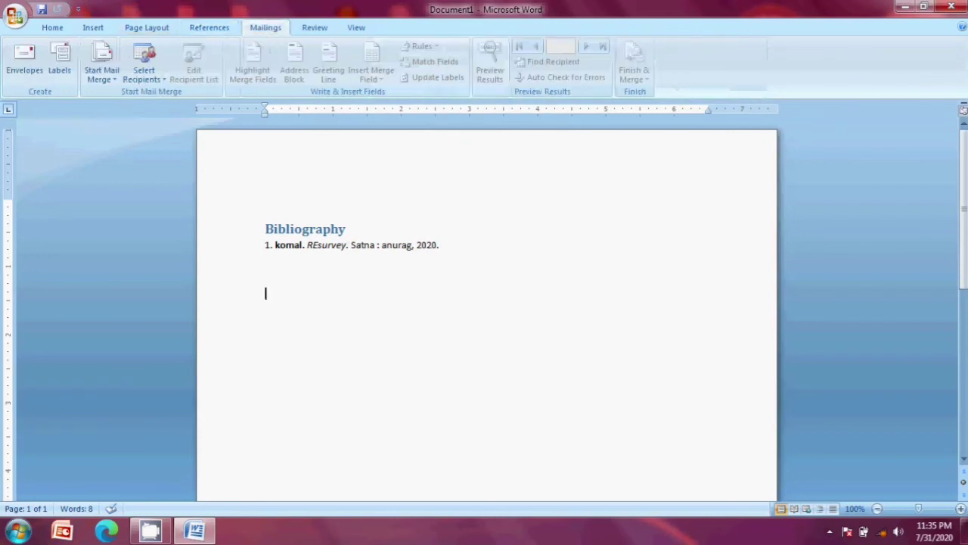